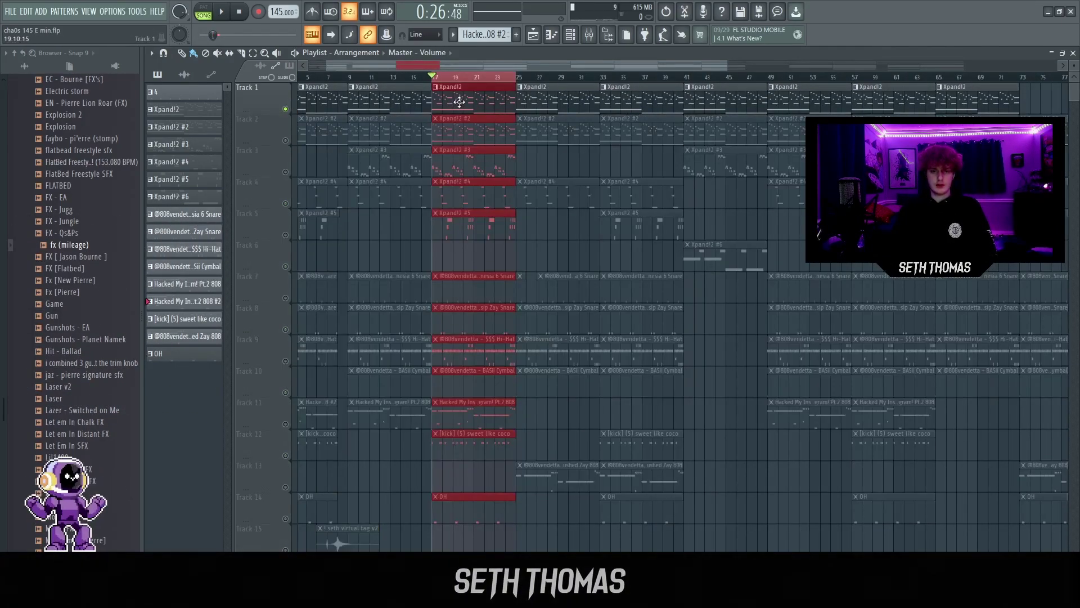
Open the notes of the Xpand!2 clip on track 1, randomize their velocities and play the melody
double_click(458, 101)
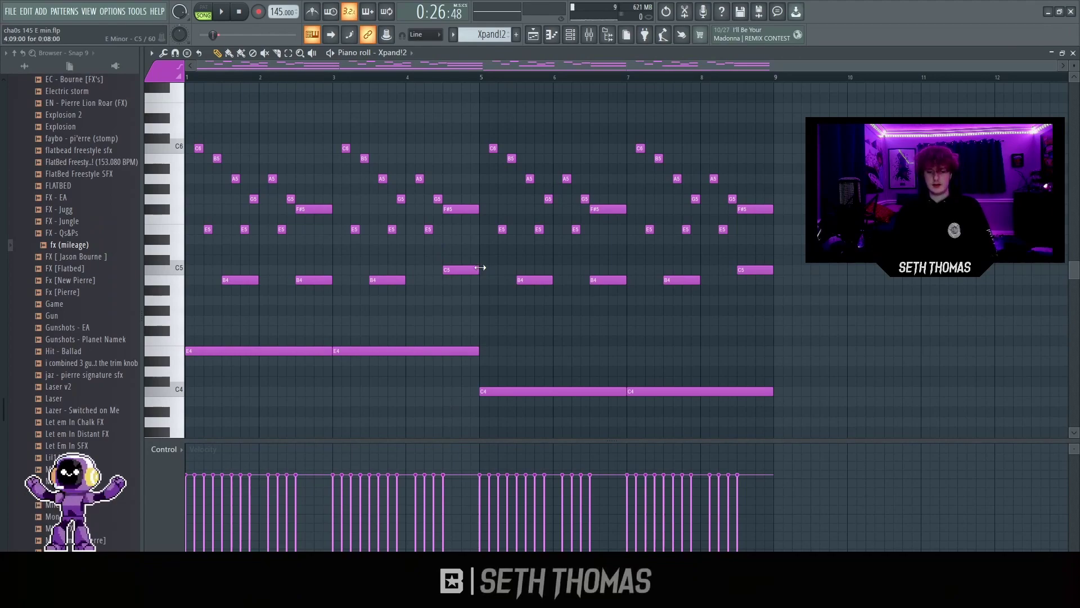
key(alt+r)
click(608, 410)
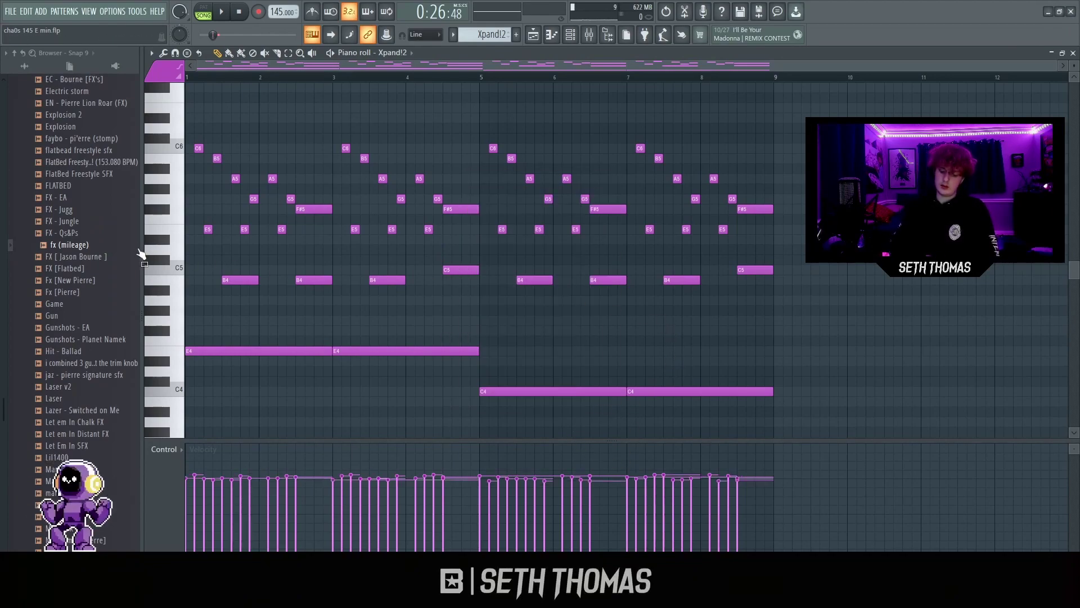
key(space)
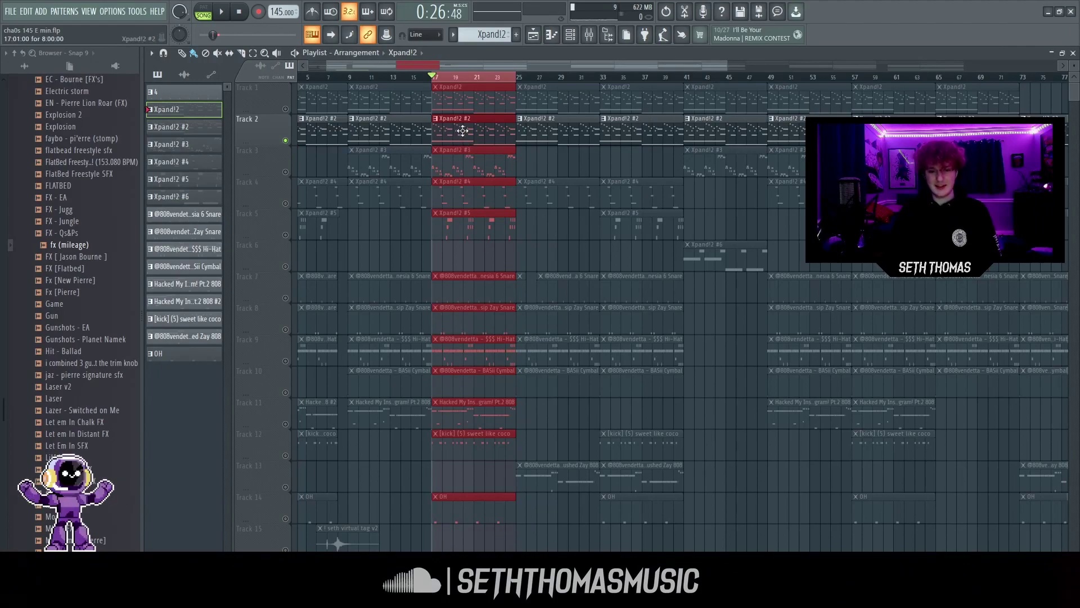
Open the Xpand!2 #2 pattern's notes and inspect the preset loaded in its Xpand!2 instrument
key(F7)
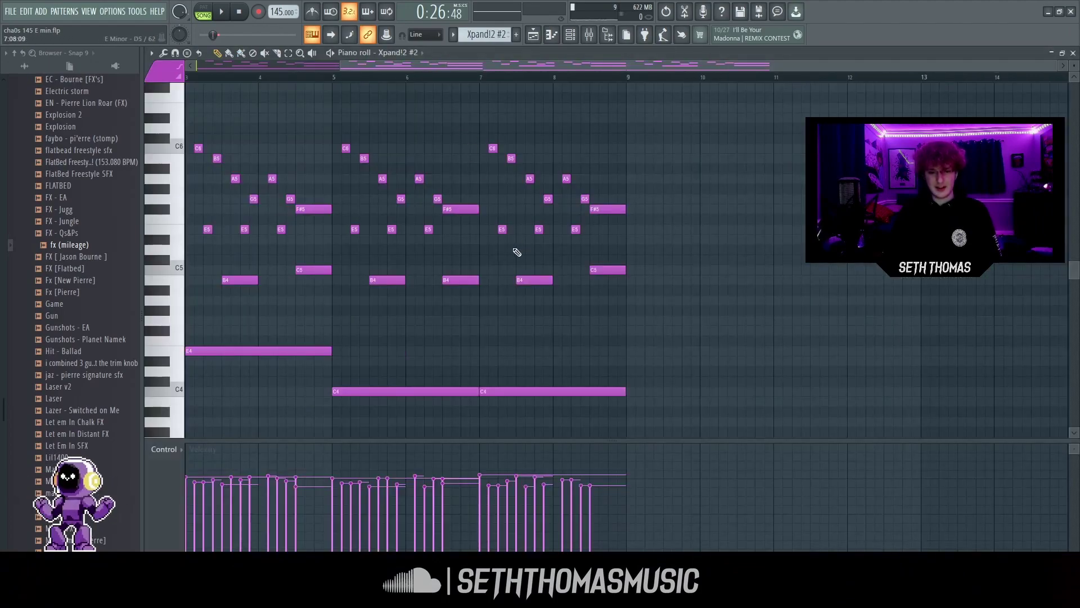
click(570, 35)
click(347, 194)
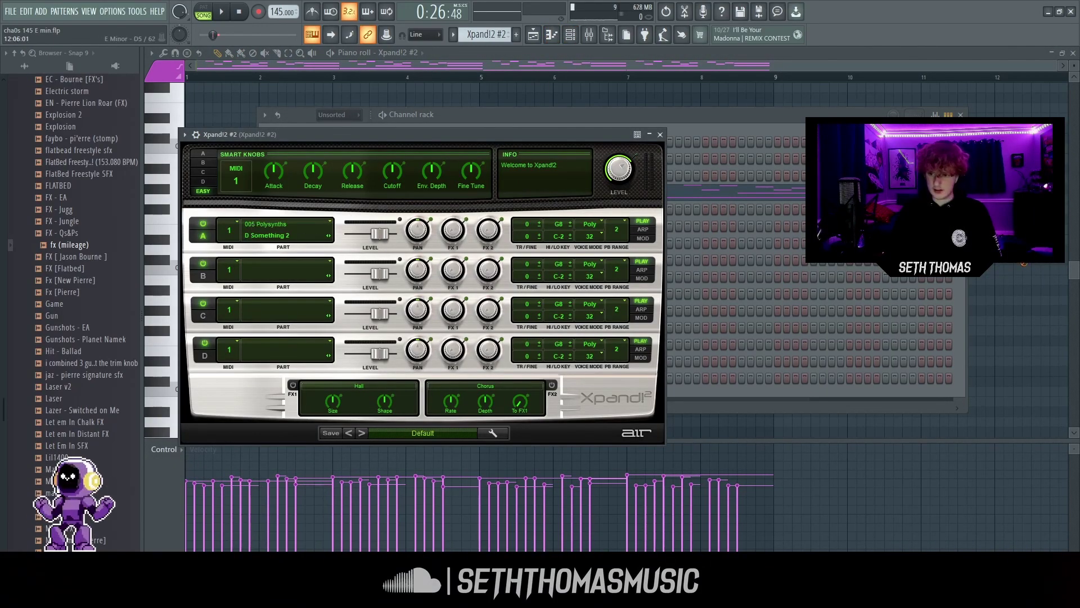
right_click(1017, 249)
click(304, 352)
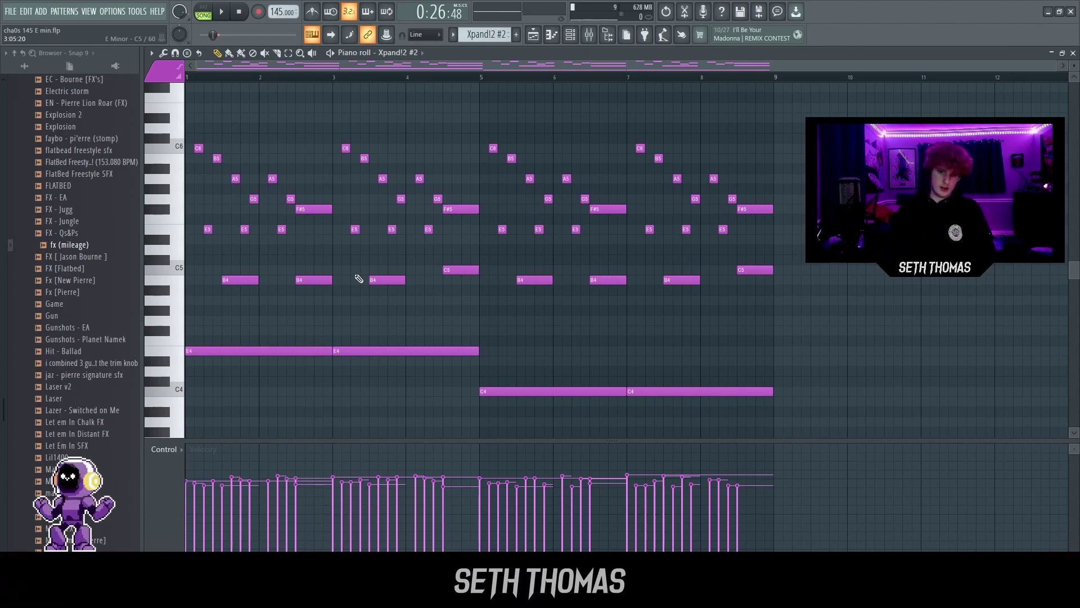
Play the Xpand!2 #2 melody with its notes shown, stop playback and inspect its mixer effects
click(533, 36)
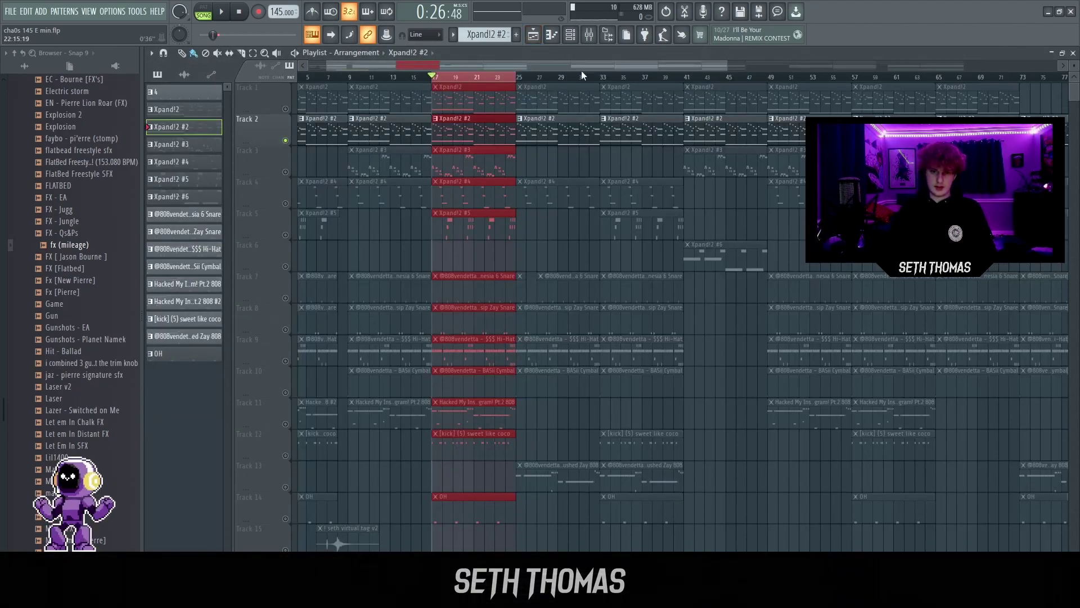
click(551, 35)
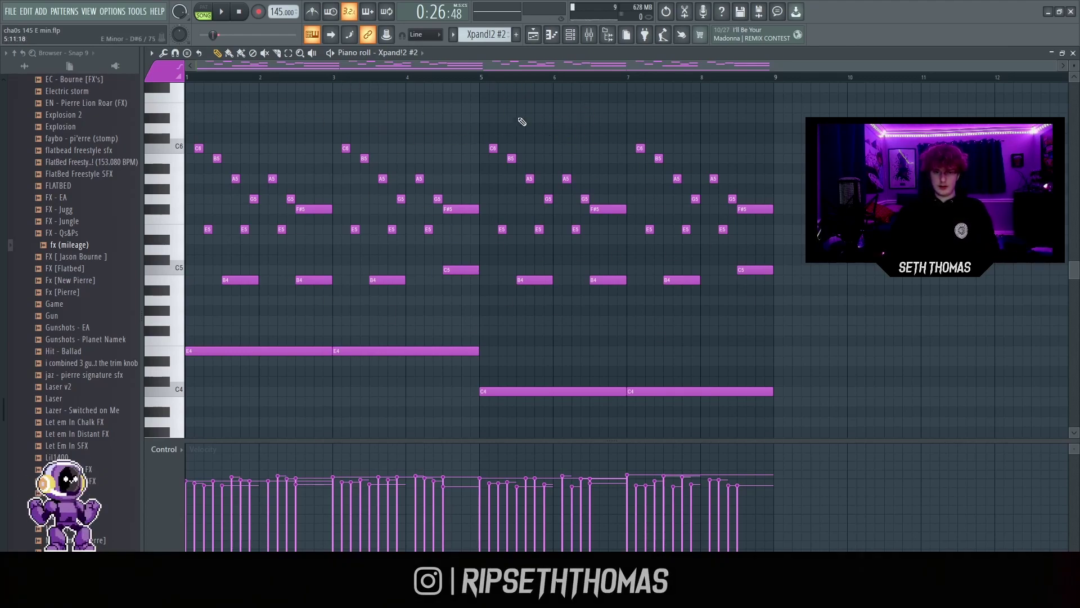
key(space)
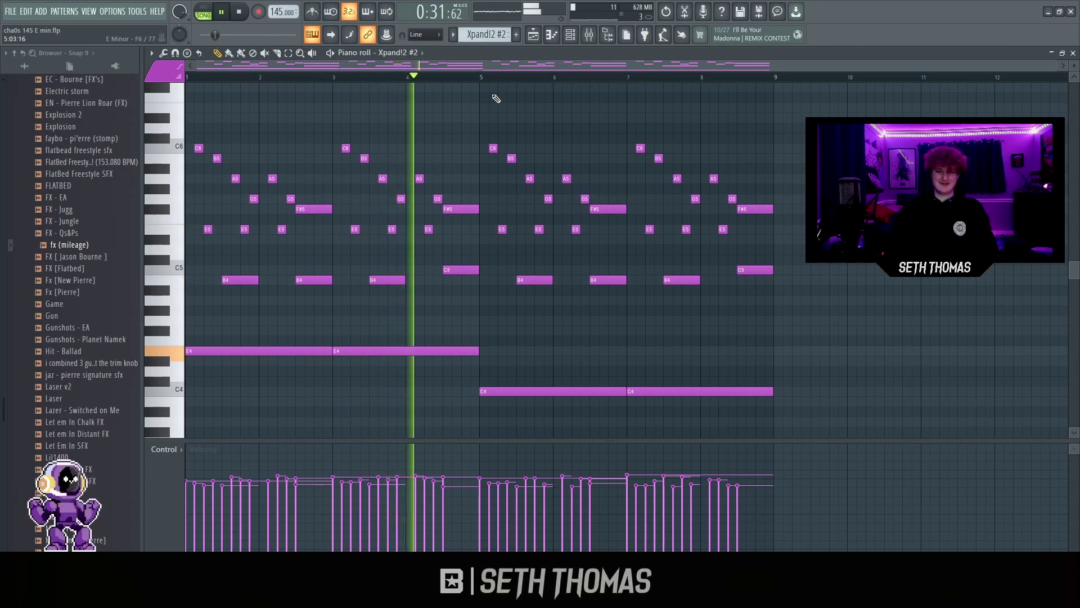
key(space)
key(F9)
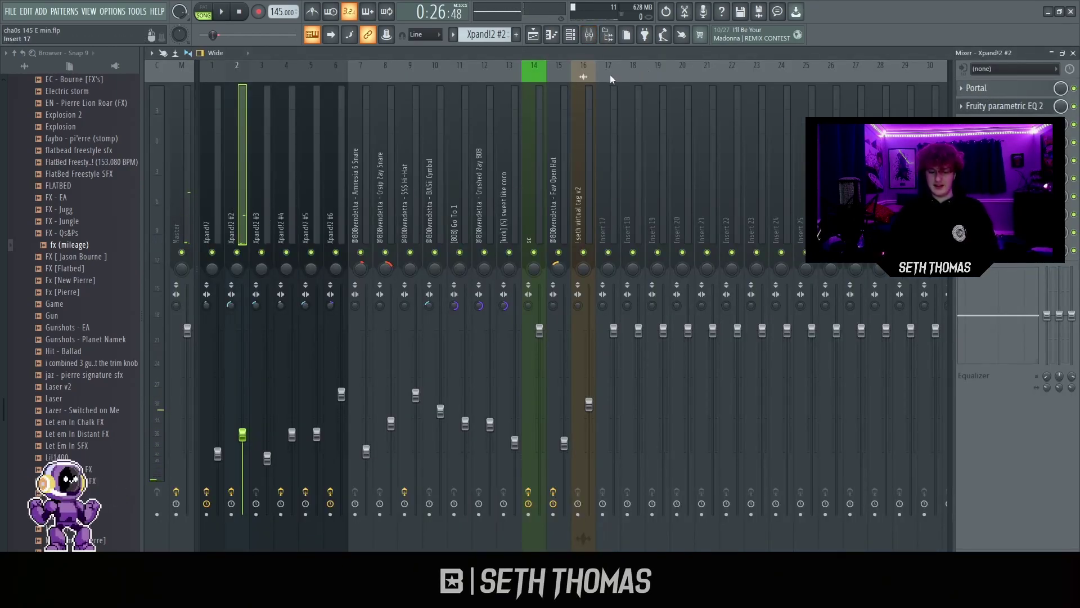
Solo track 3 in the playlist and open the notes of its Xpand!2 #3 clip
click(538, 41)
click(286, 172)
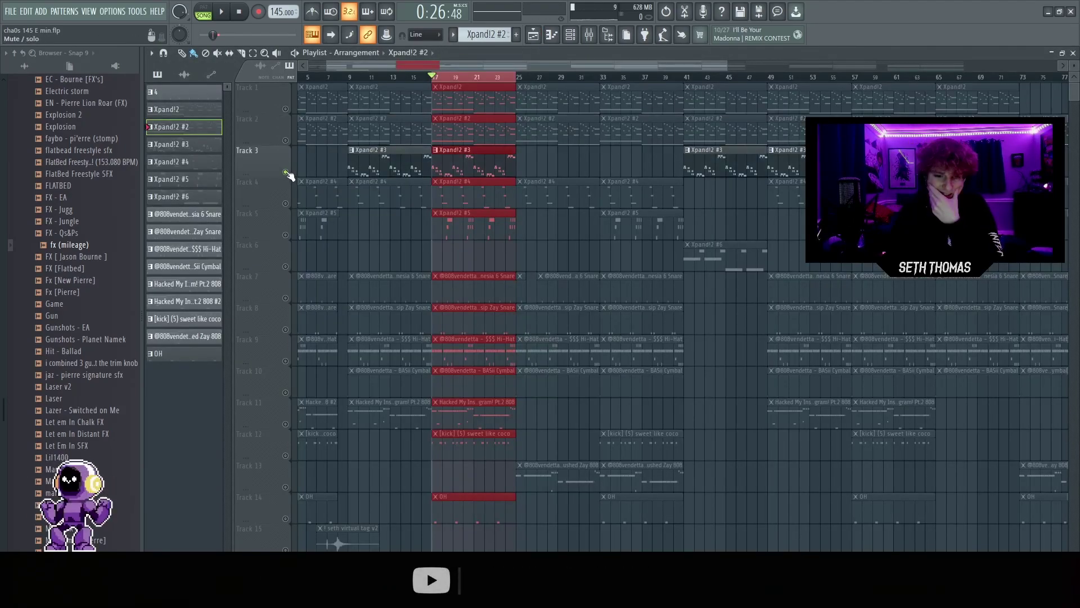
double_click(452, 168)
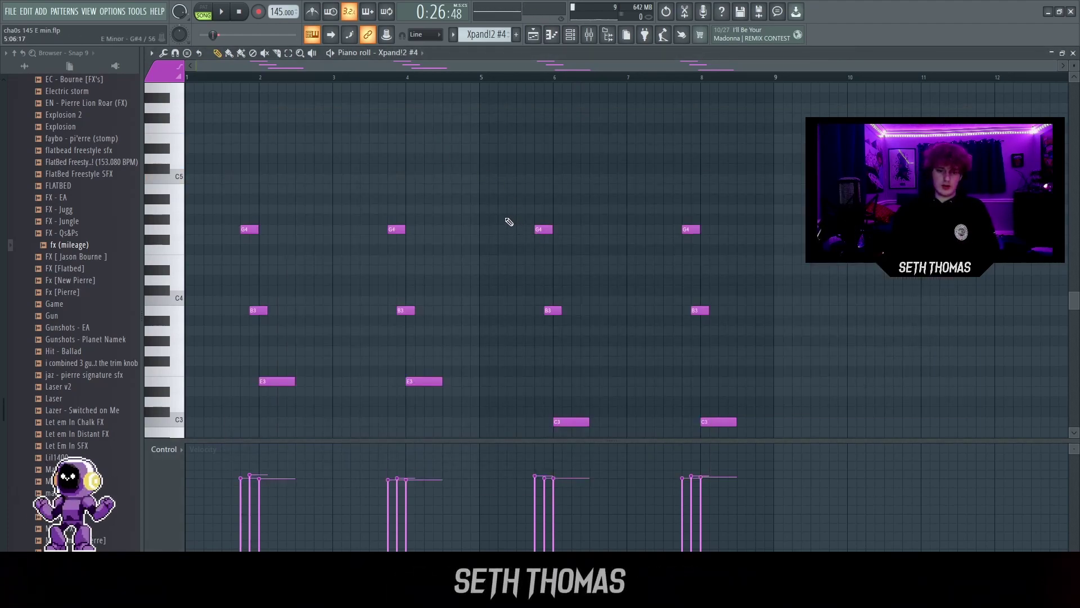
Examine the full range of notes in the Xpand!2 #4 pattern and play it back soloed
scroll(261, 220, down, 5)
scroll(285, 234, up, 5)
scroll(266, 217, down, 4)
scroll(269, 218, up, 4)
scroll(270, 218, up, 1)
scroll(478, 285, down, 5)
scroll(256, 133, up, 2)
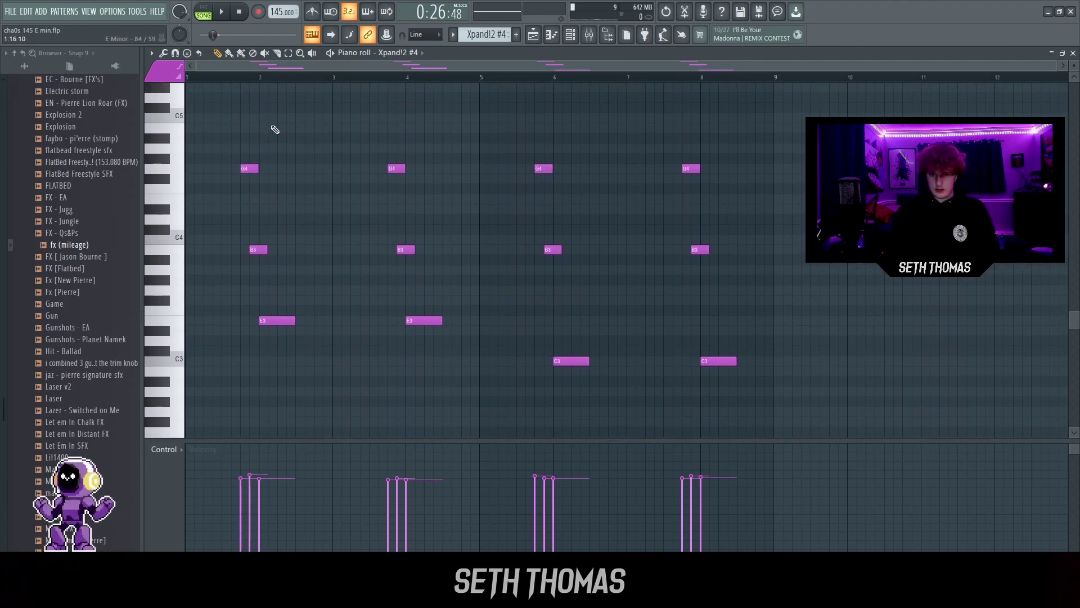
click(535, 35)
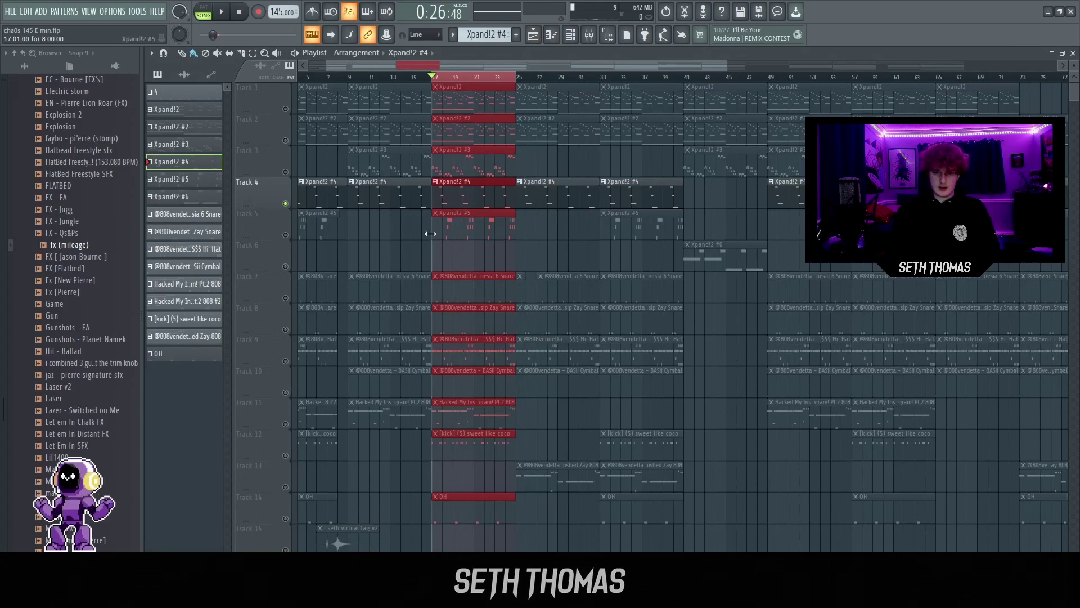
click(551, 35)
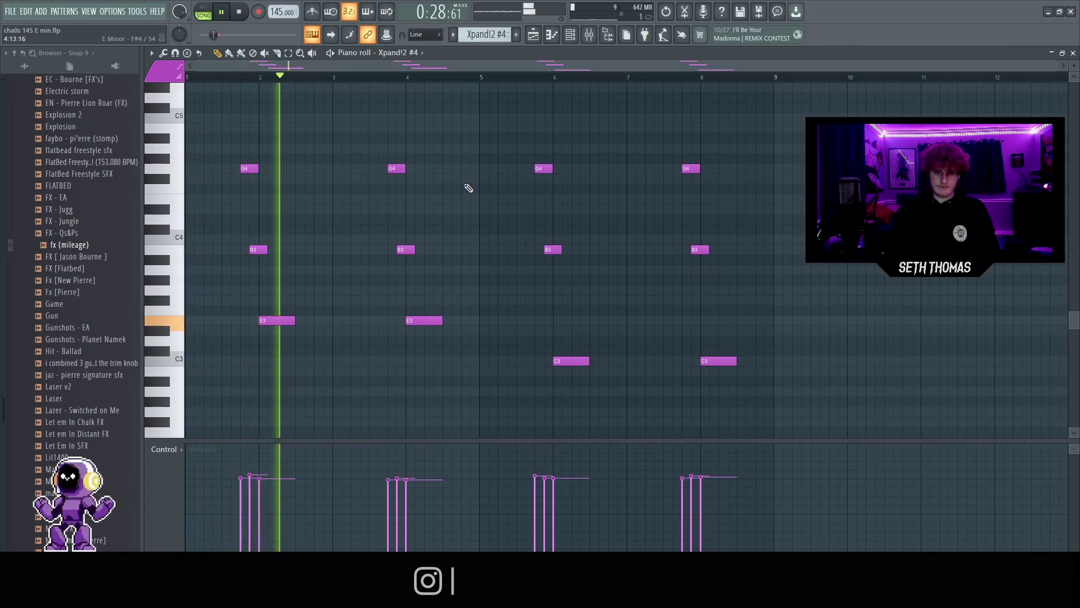
key(space)
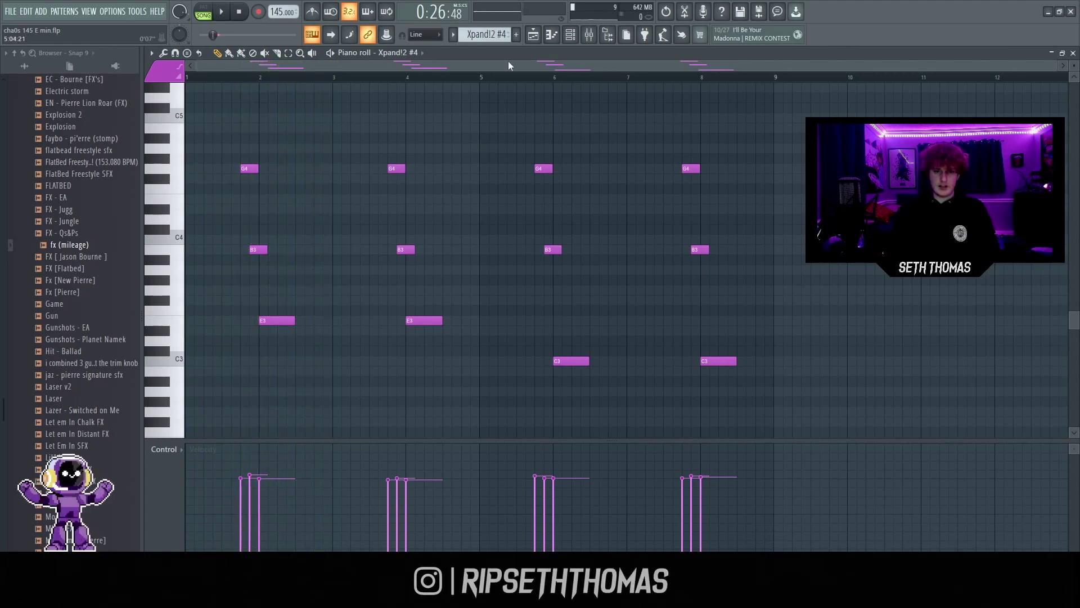
Open the Xpand!2 #5 clip from track 5 and inspect its instrument preset and mixer effects
click(558, 42)
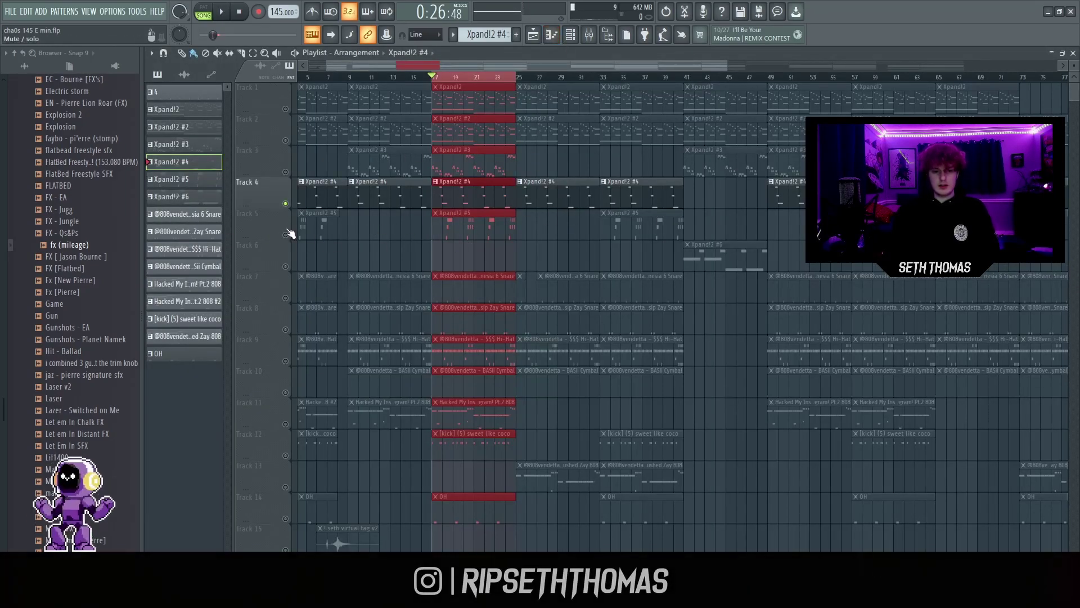
double_click(326, 228)
click(570, 35)
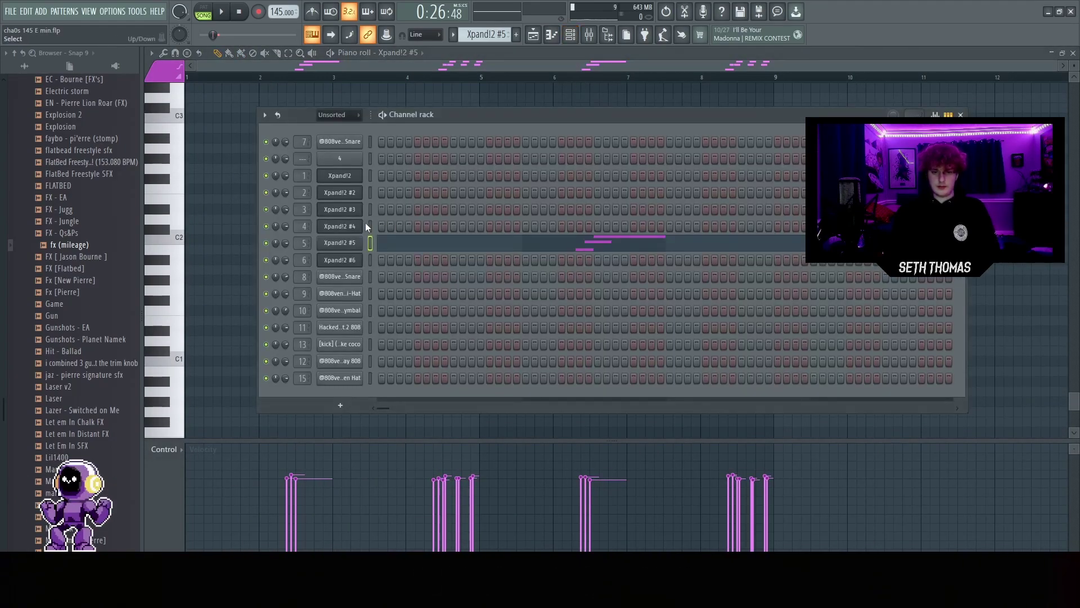
click(354, 246)
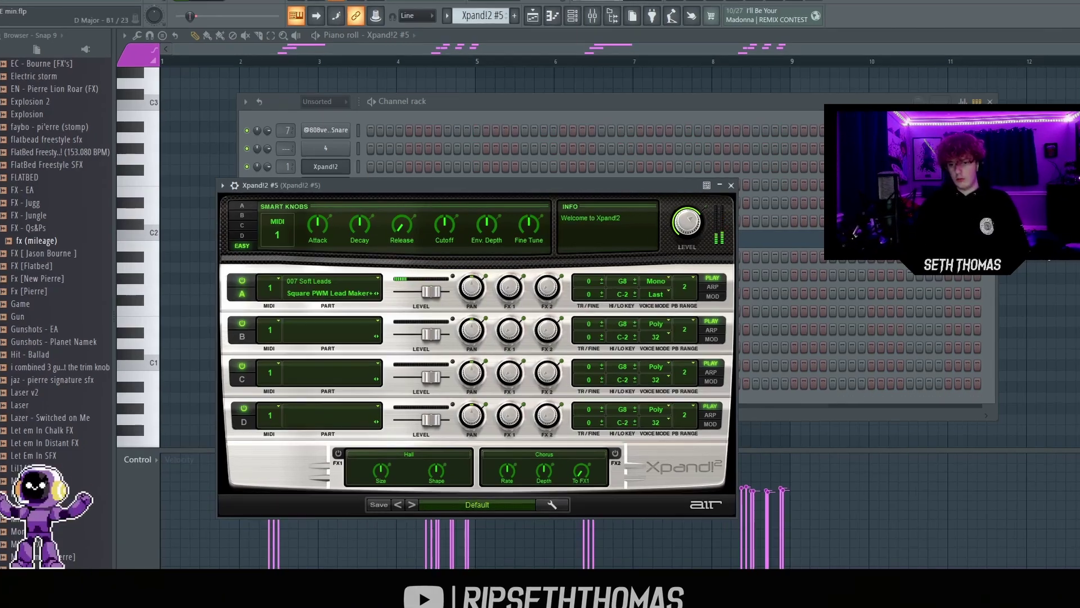
click(662, 105)
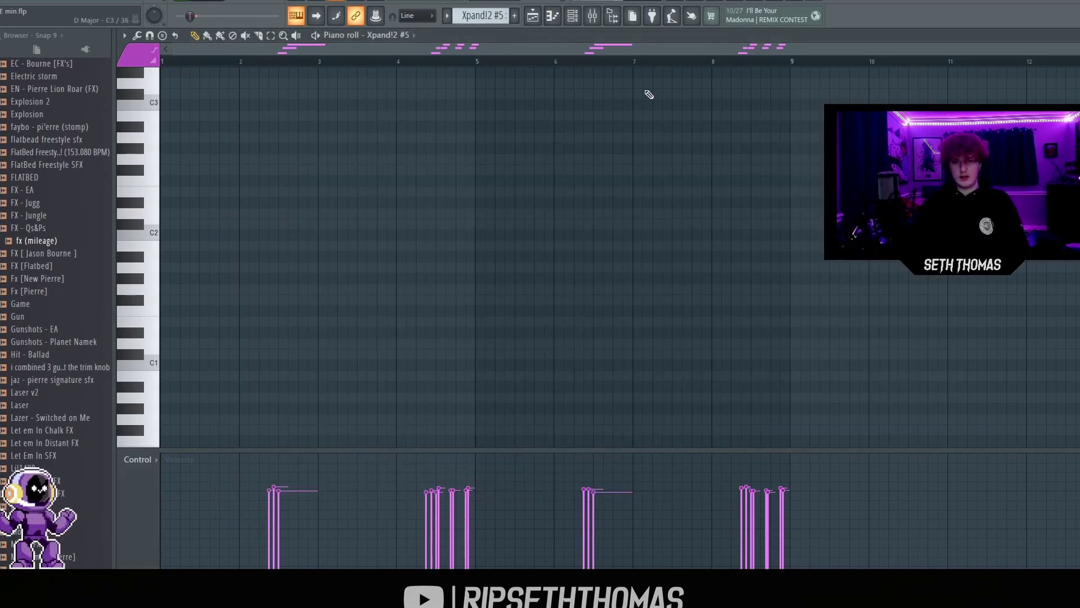
click(589, 34)
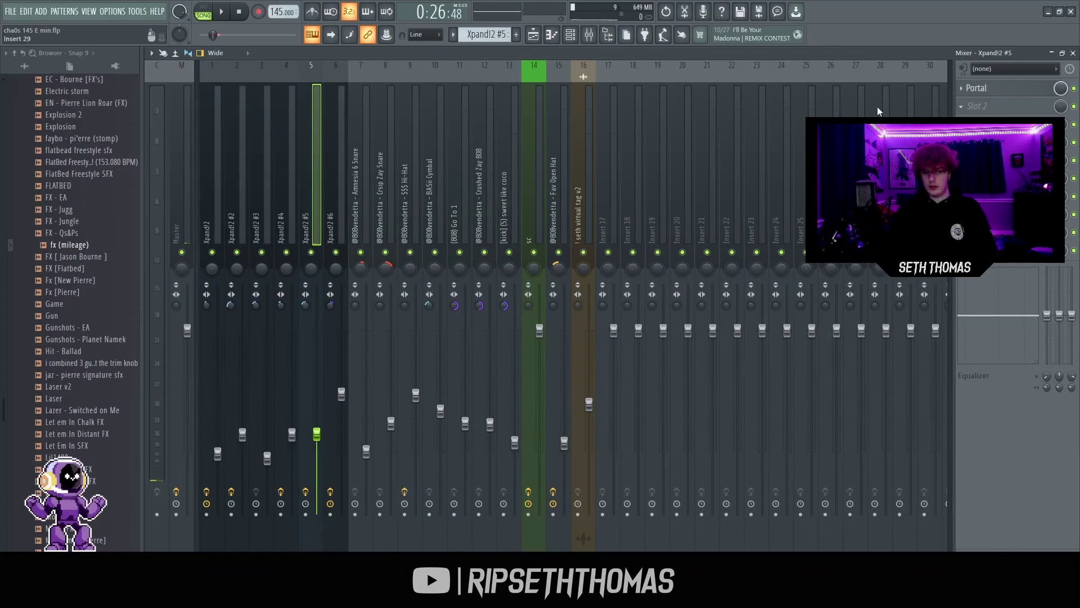
Bring the Xpand!2 #5 notes into view and play the melody from around bar 2 of the pattern
click(551, 35)
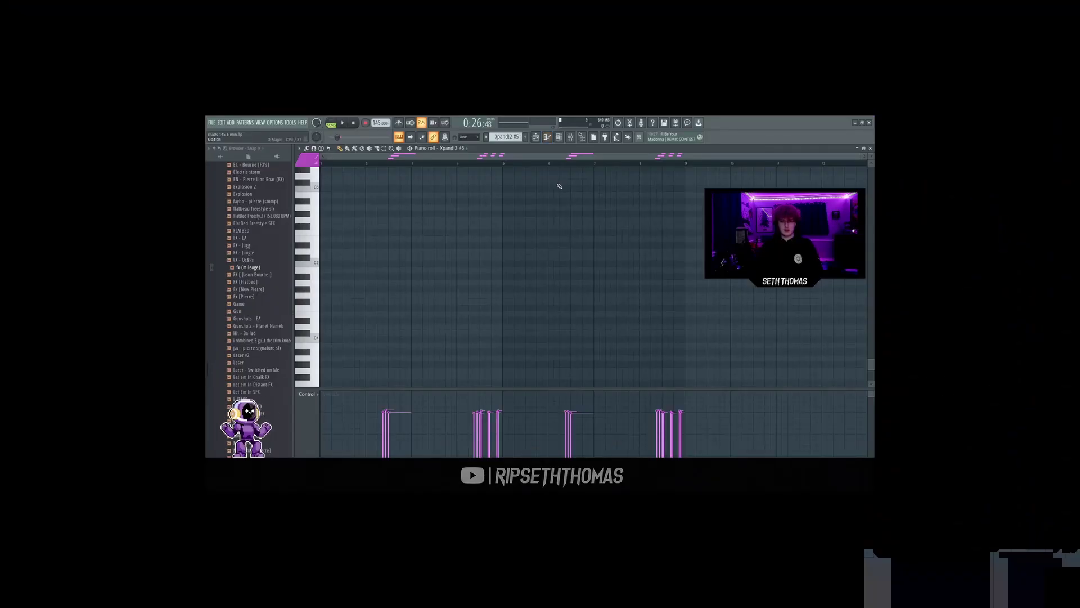
scroll(426, 208, up, 10)
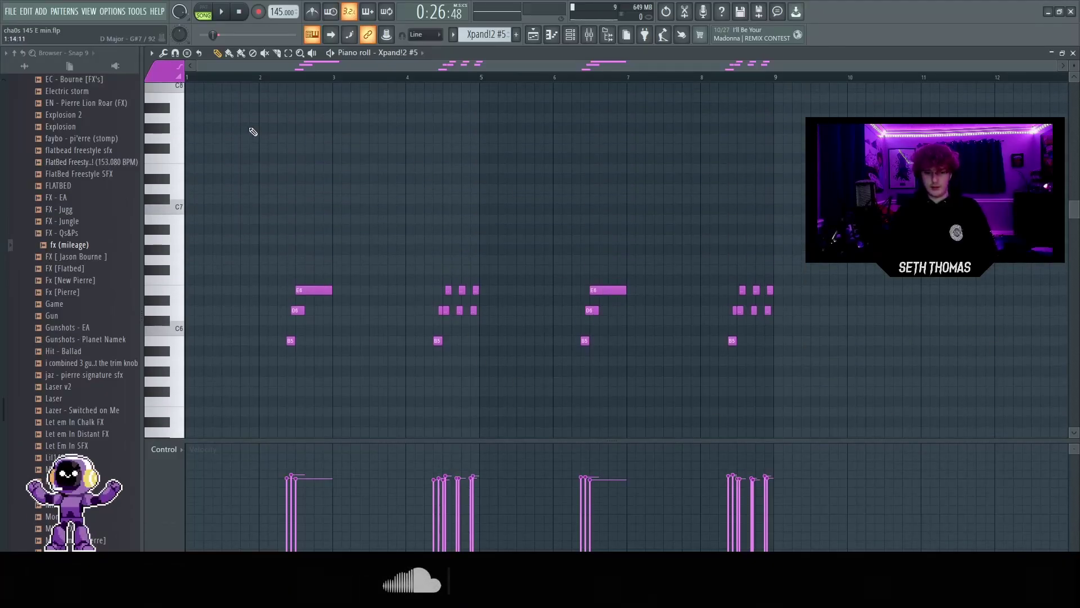
click(262, 77)
key(space)
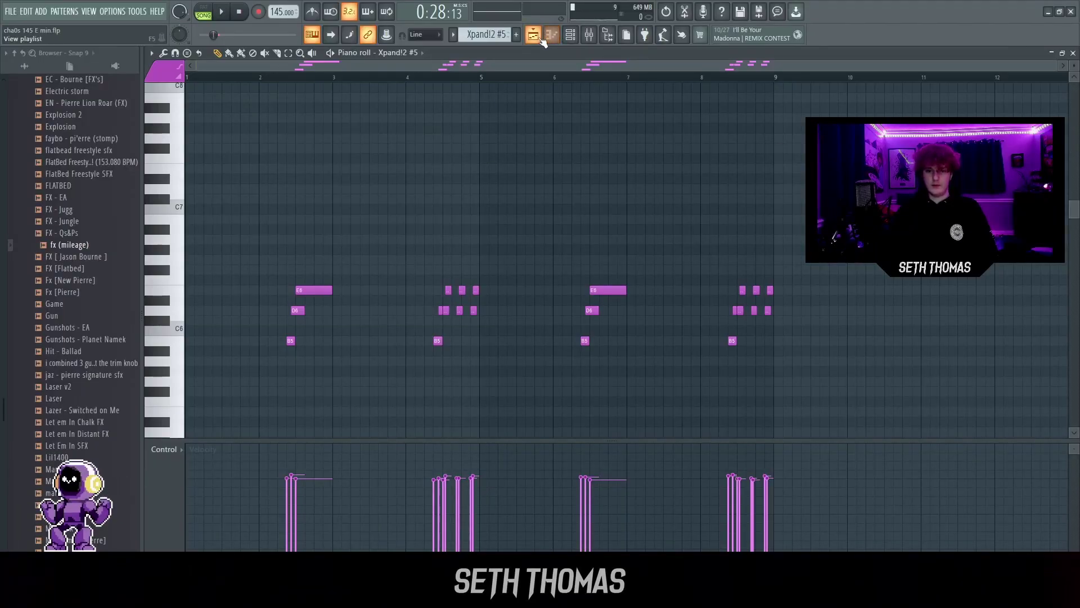
Solo track 6 over bars 41 to 49 and play the Xpand!2 #6 clip with its notes open
click(540, 39)
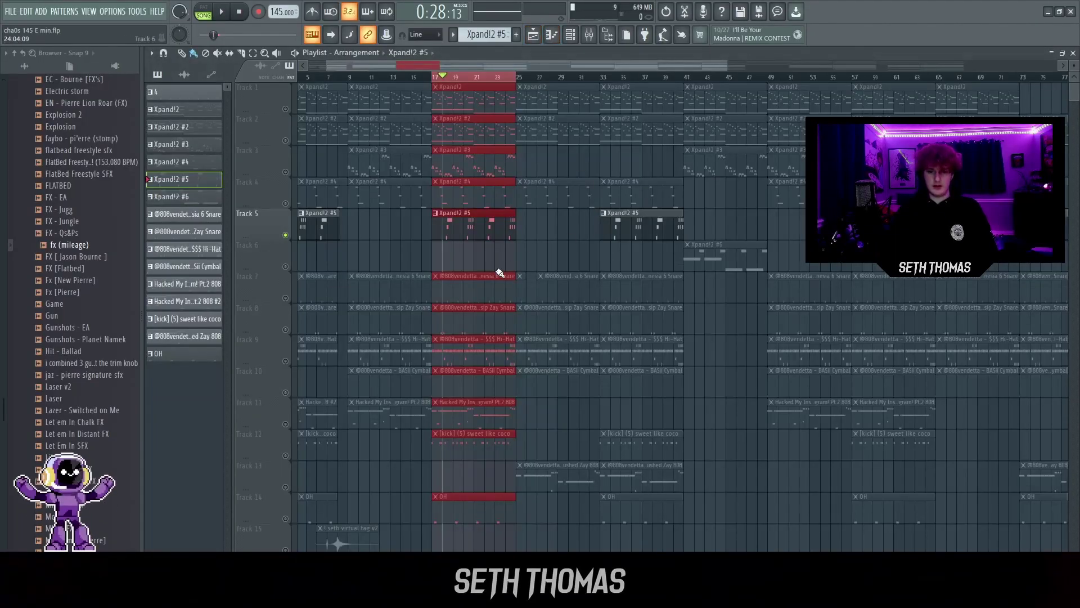
right_click(286, 173)
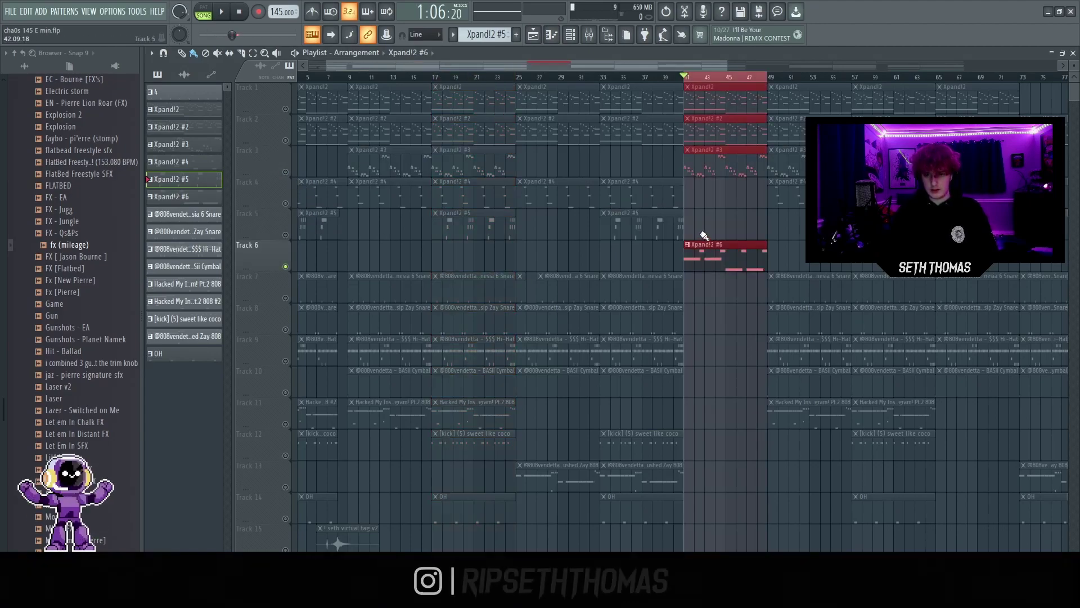
double_click(721, 248)
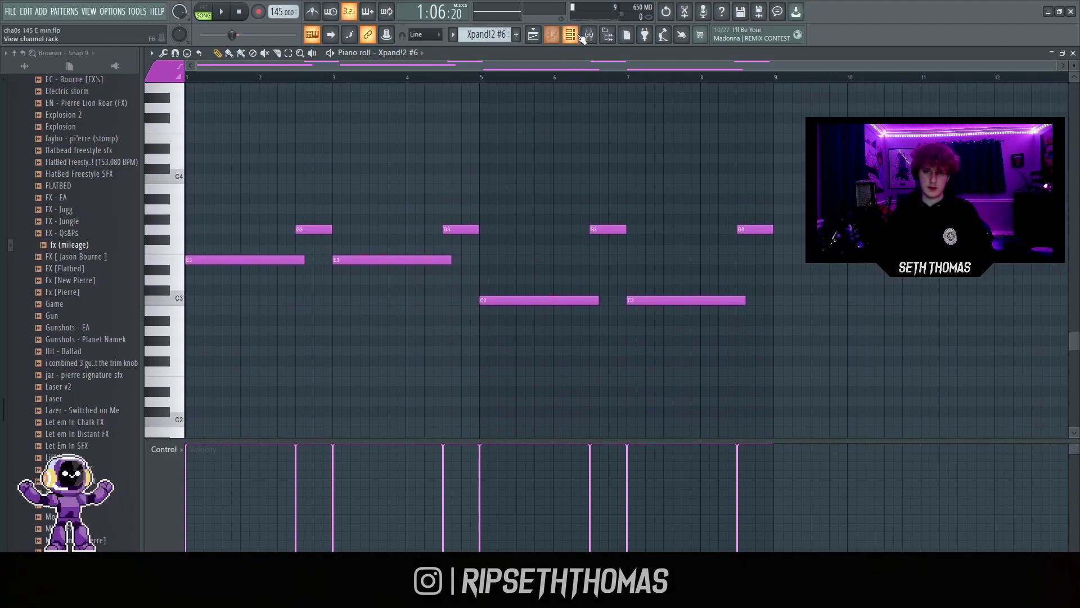
key(space)
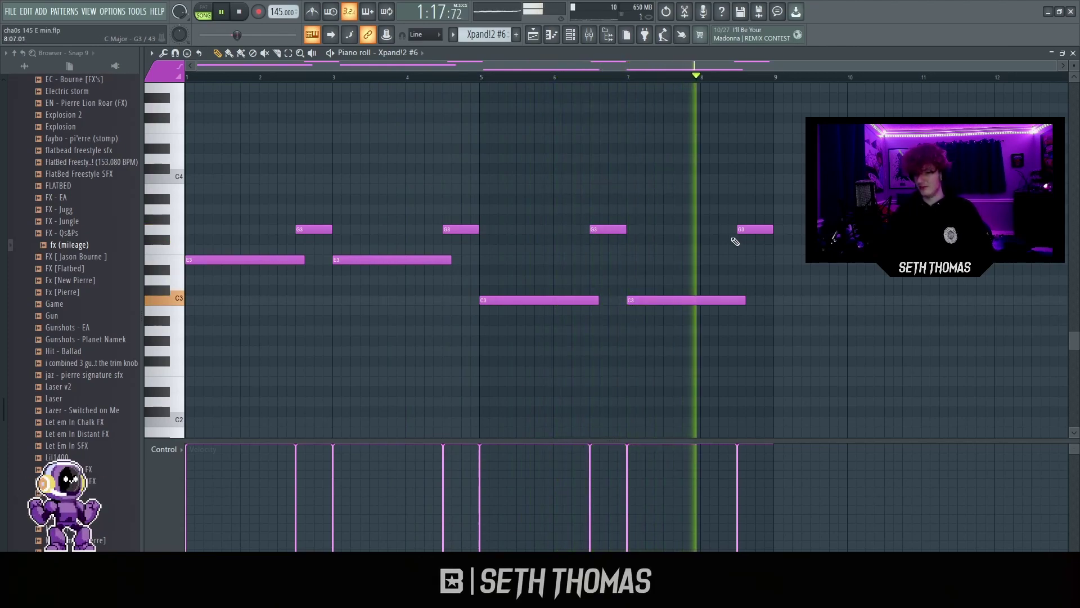
key(space)
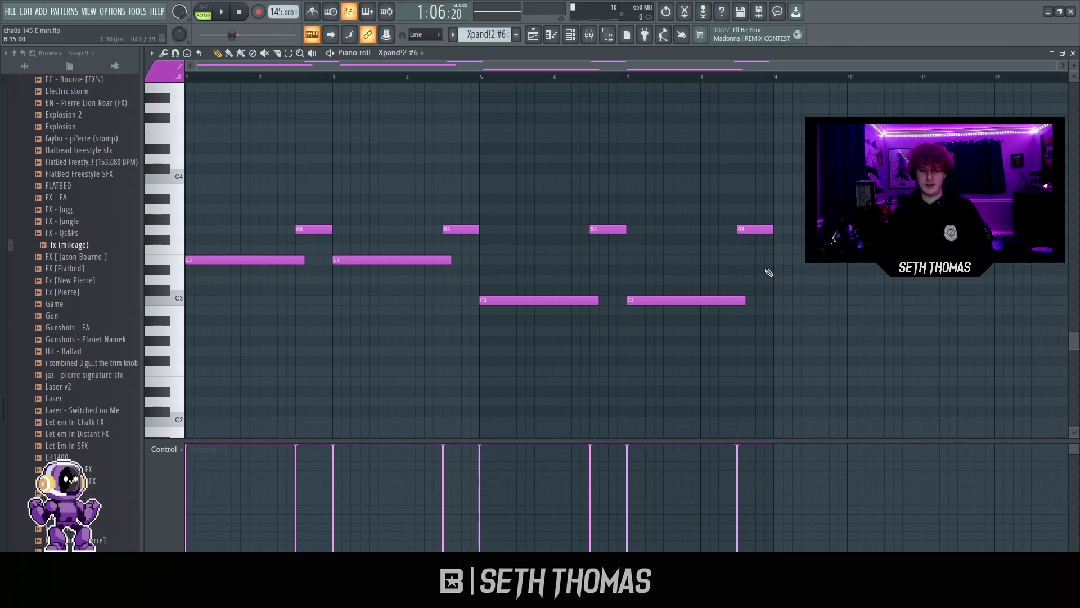
Inspect the Xpand!2 #6 instrument's preset and its mixer track
click(589, 36)
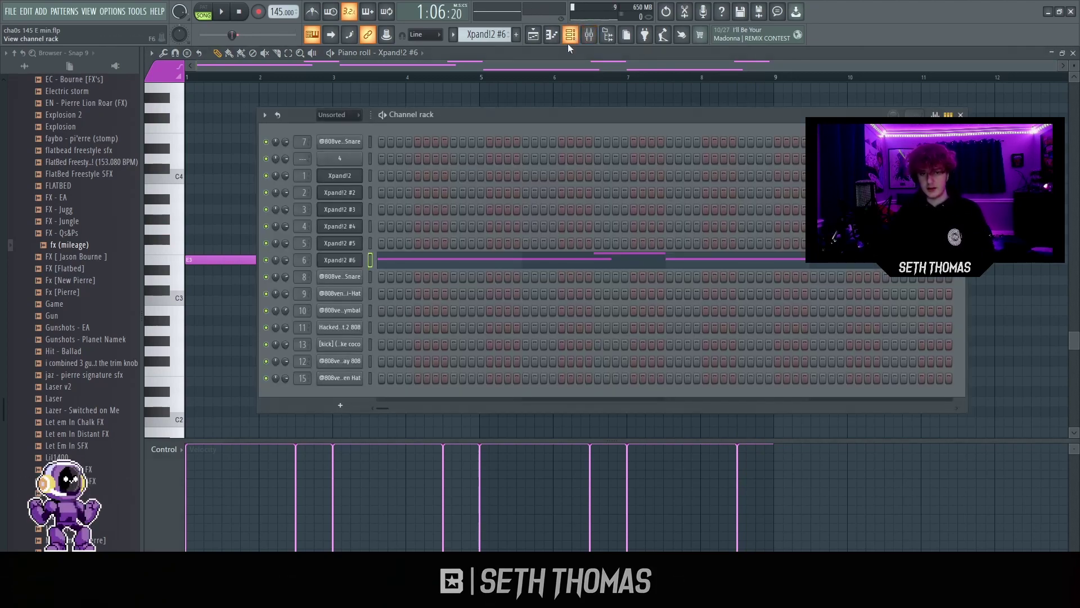
click(348, 264)
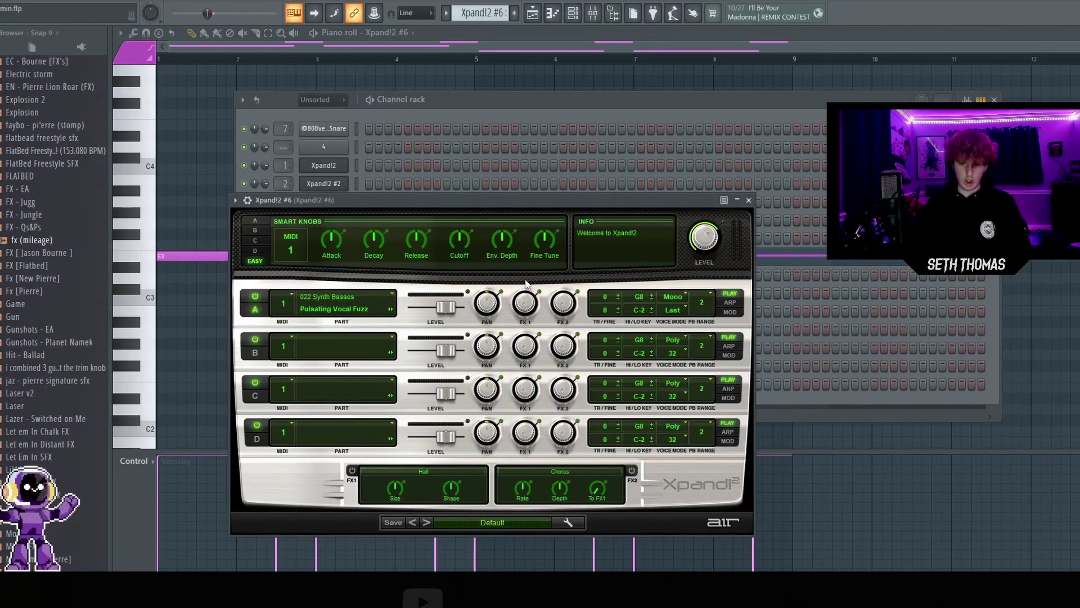
click(1047, 268)
click(593, 12)
click(551, 35)
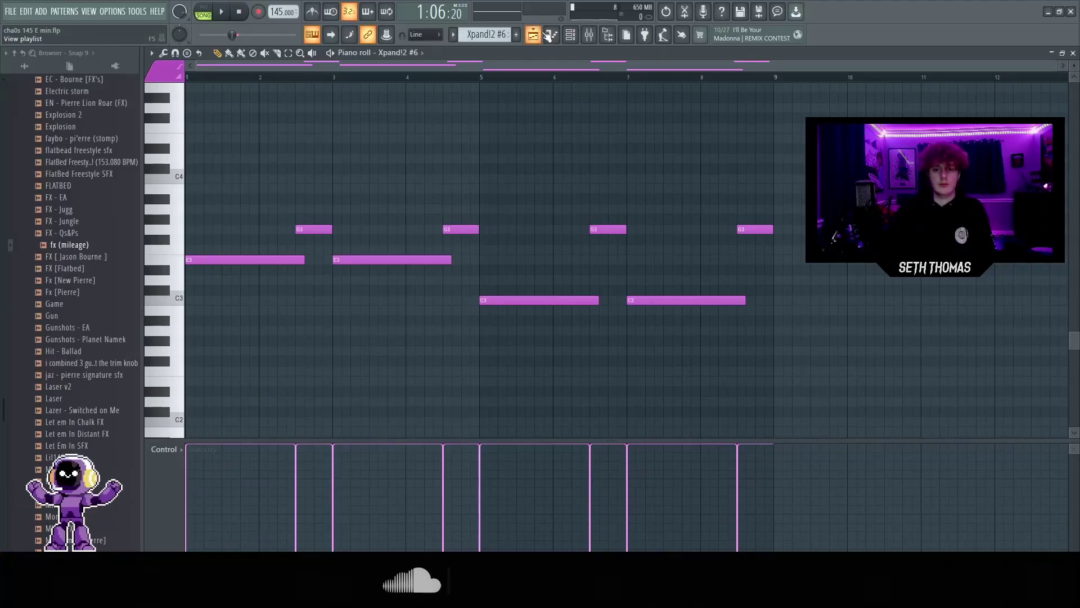
key(F9)
Clear the playlist's time selection at bar 41 and select bars 17 to 25 instead
click(533, 36)
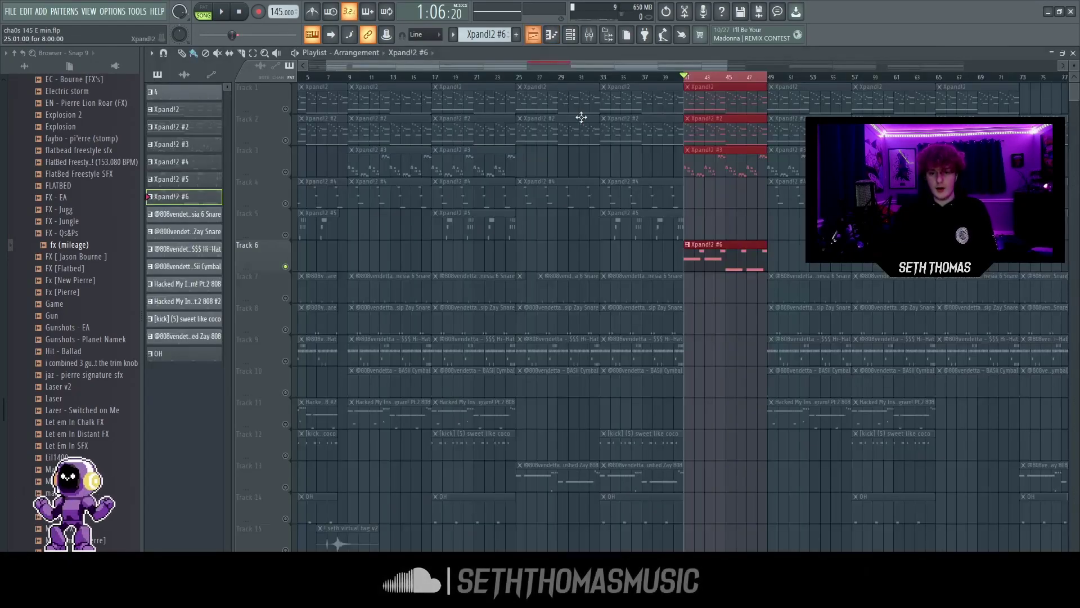
key(ctrl+d)
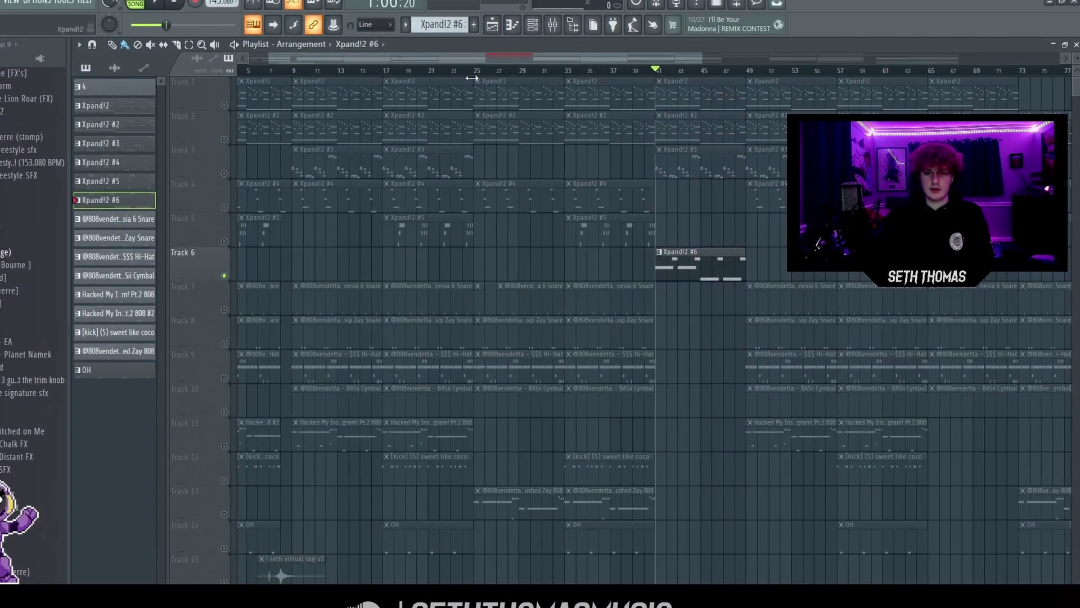
drag(472, 78, 383, 103)
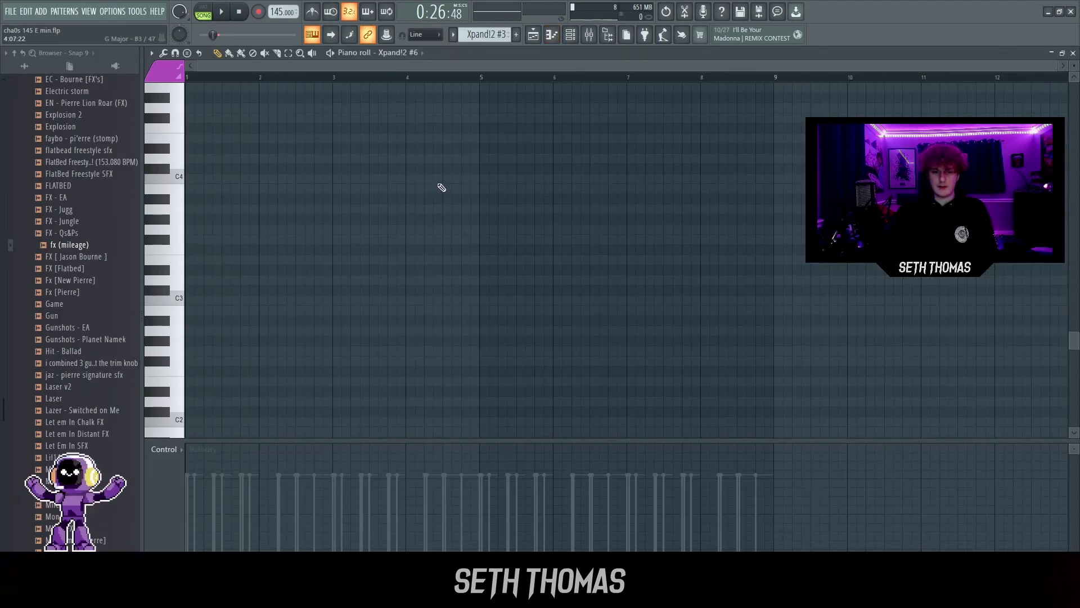
Open the Xpand!2 #3 channel's notes in the piano roll and play its melody from bar 17 of the song
scroll(440, 186, up, 6)
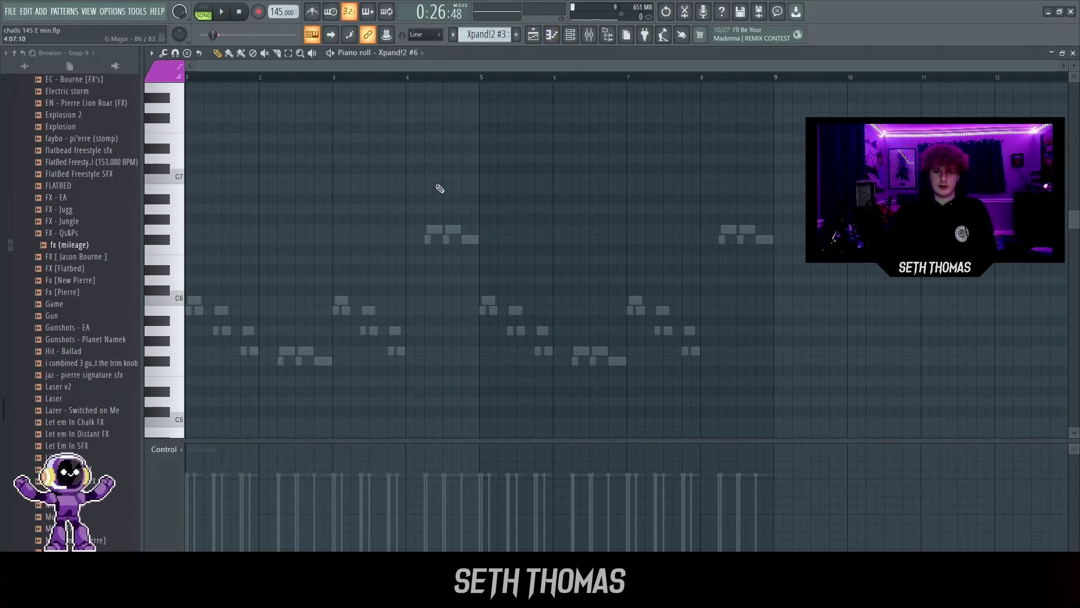
click(400, 53)
click(430, 165)
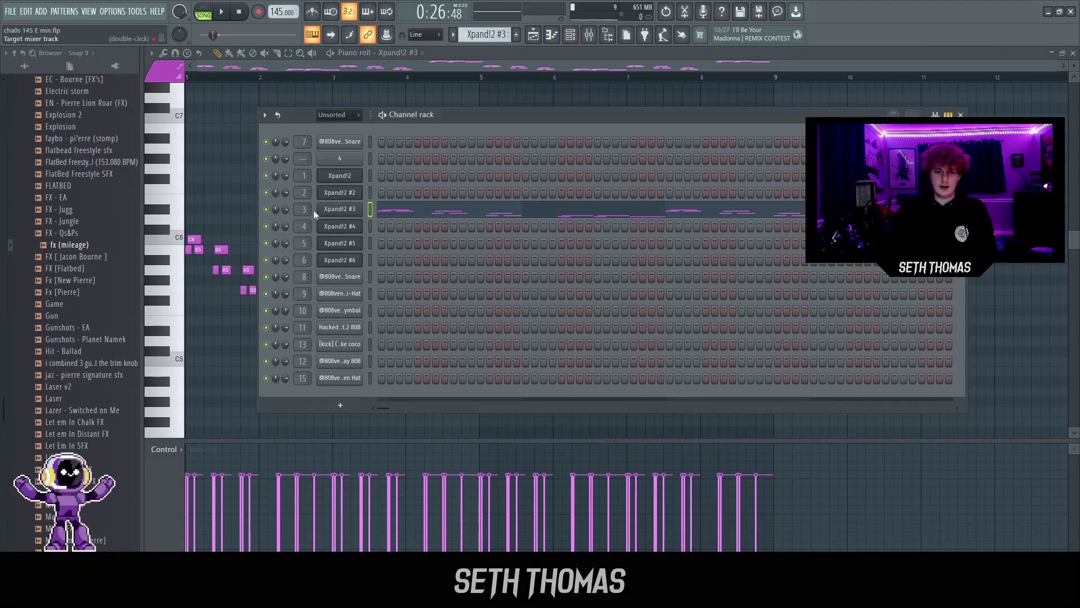
click(340, 209)
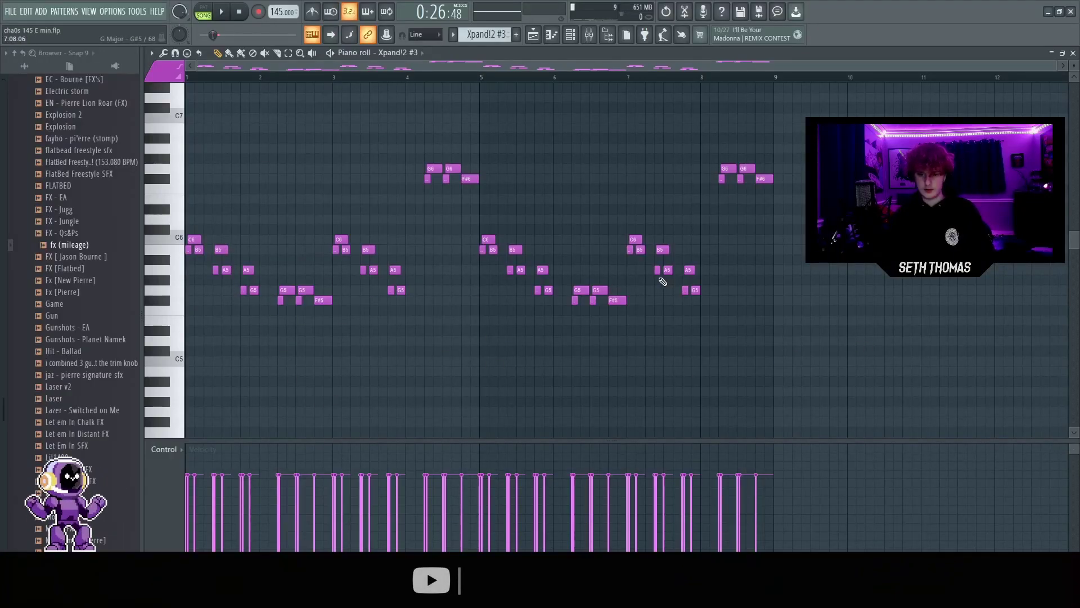
key(space)
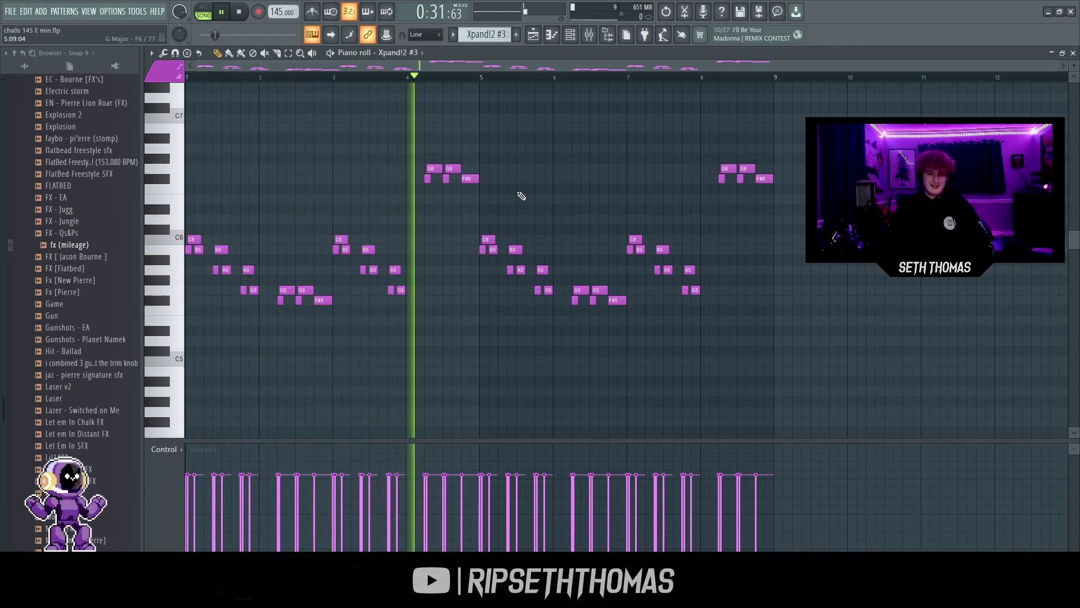
key(space)
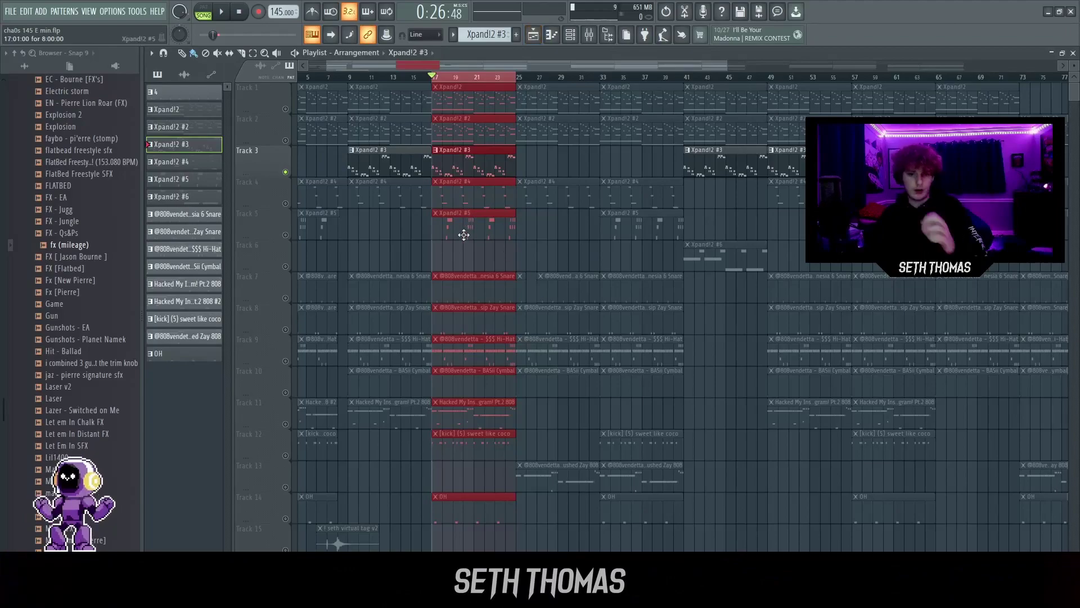
Unmute tracks 1, 2, 4, 5 and 6, and copy the Xpand!2 #6 clip to bar 17 on track 6
click(286, 235)
click(285, 203)
click(285, 140)
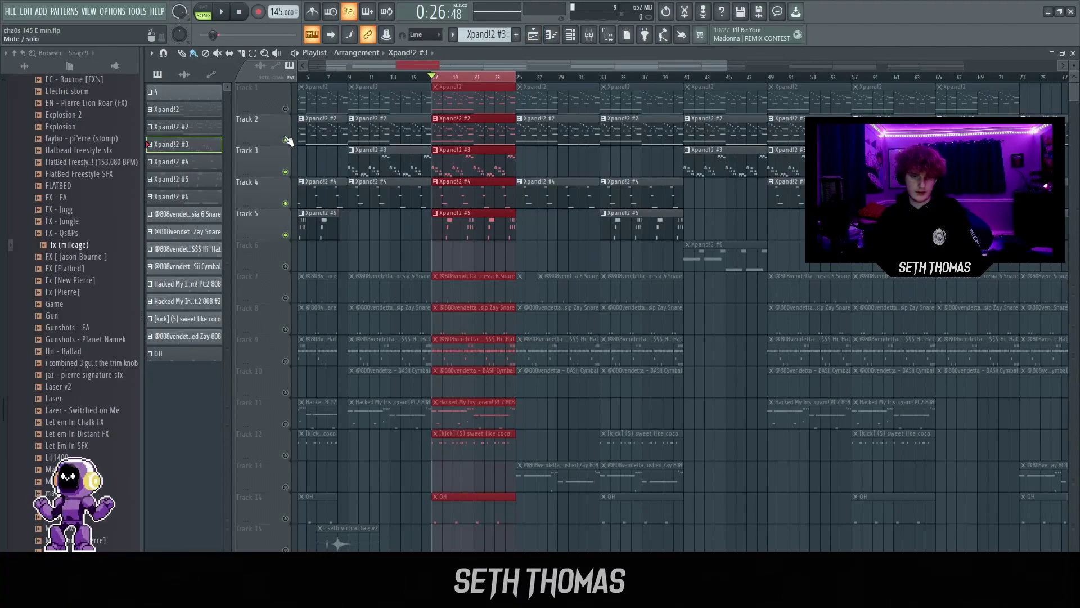
click(286, 109)
drag(731, 268, 479, 262)
click(285, 266)
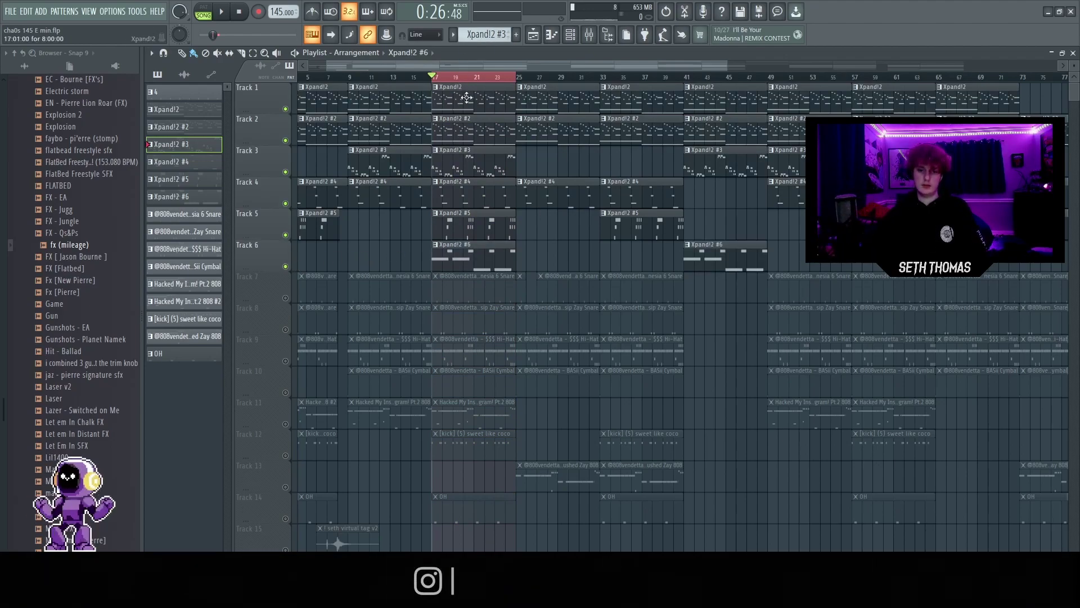
Play the six melody layers together from bar 17, and delete the copied Xpand!2 #6 clip from track 6
key(space)
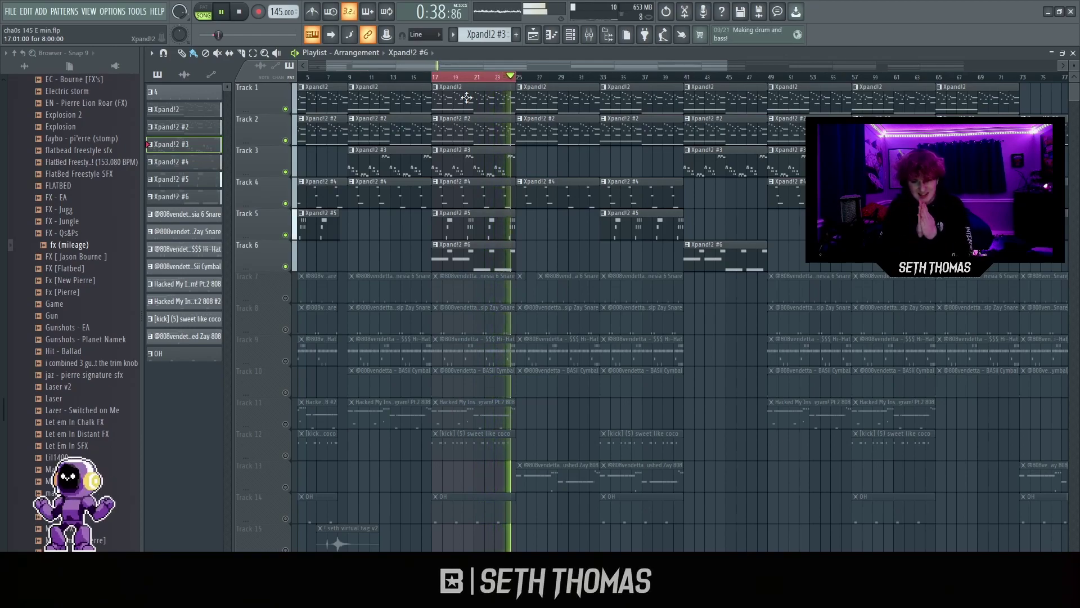
key(space)
right_click(481, 257)
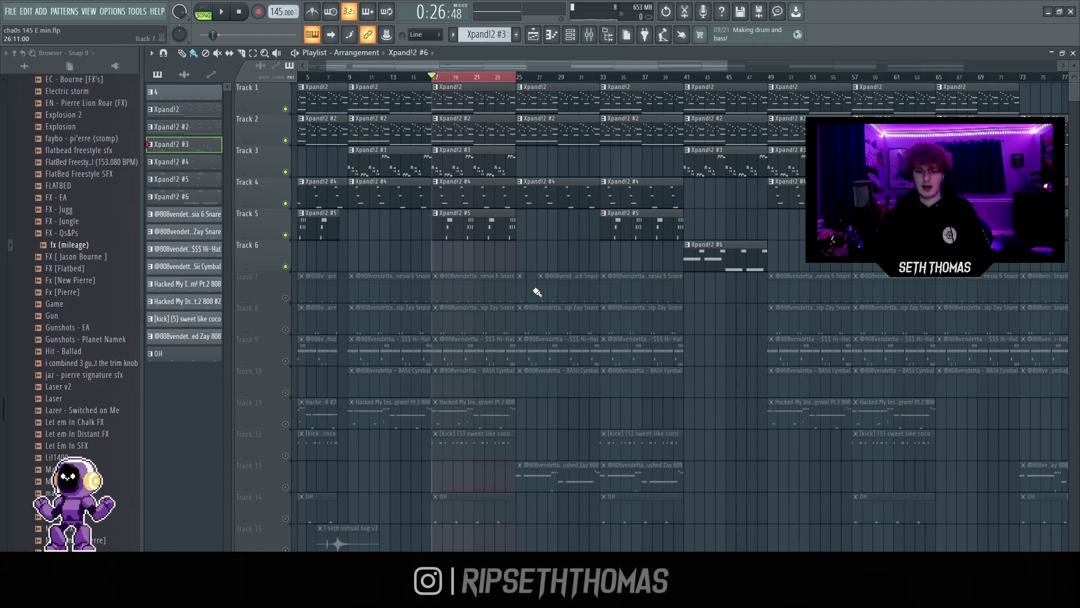
Unmute all playlist tracks and clear the time selection over bars 17 to 25, bringing the drum tracks into view
click(285, 235)
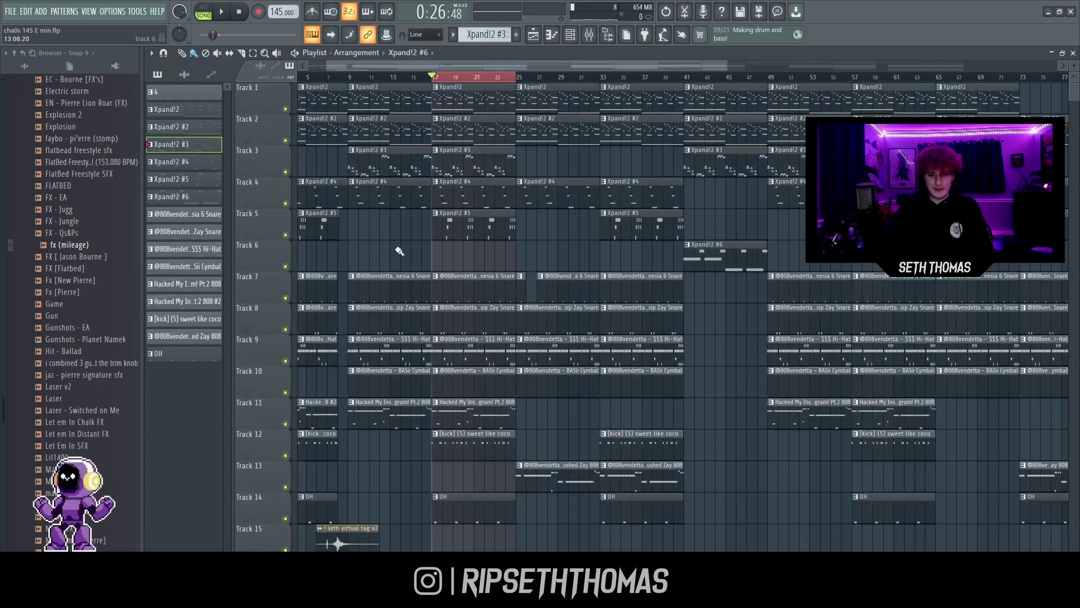
scroll(429, 360, down, 9)
scroll(506, 337, up, 8)
scroll(538, 424, up, 5)
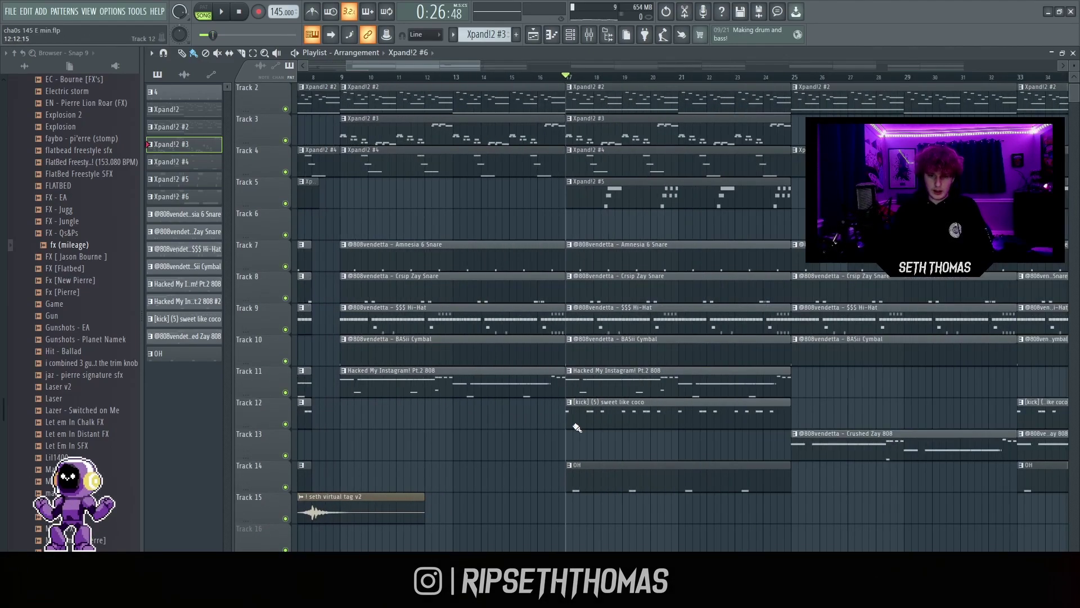
scroll(778, 401, down, 4)
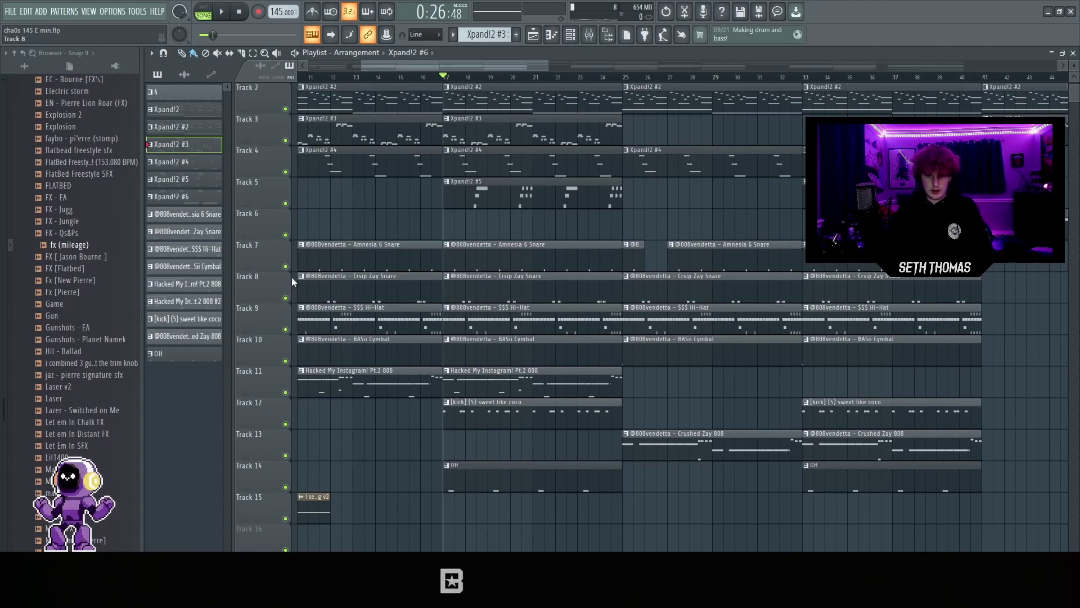
Examine the notes of the $$$ Hi-Hat and Amnesia 6 Snare patterns, ending on the start of the hi-hat pattern
double_click(549, 335)
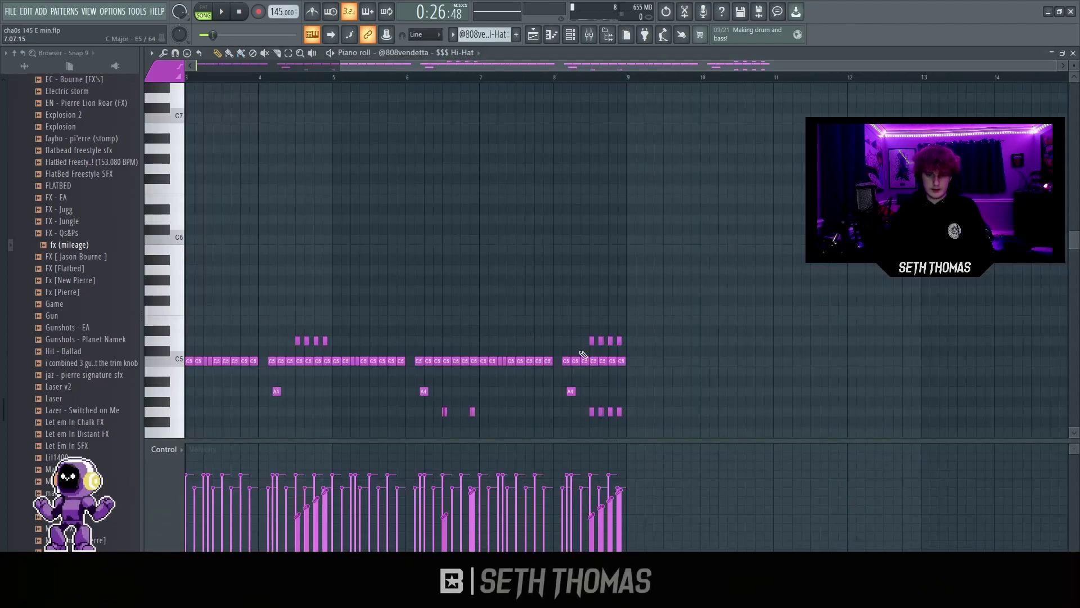
scroll(560, 272, left, 2)
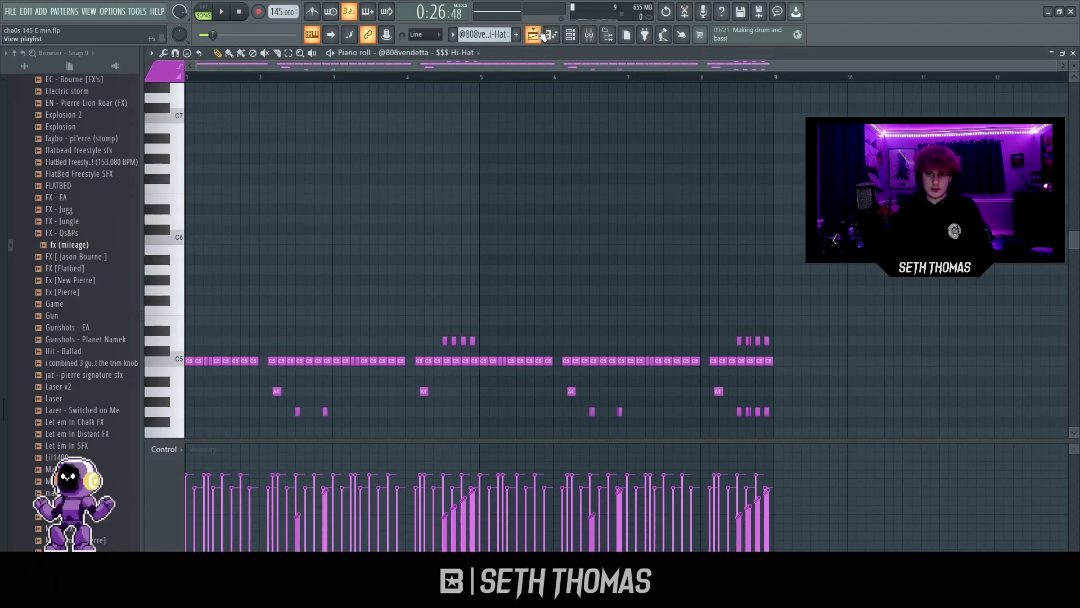
click(534, 34)
double_click(528, 257)
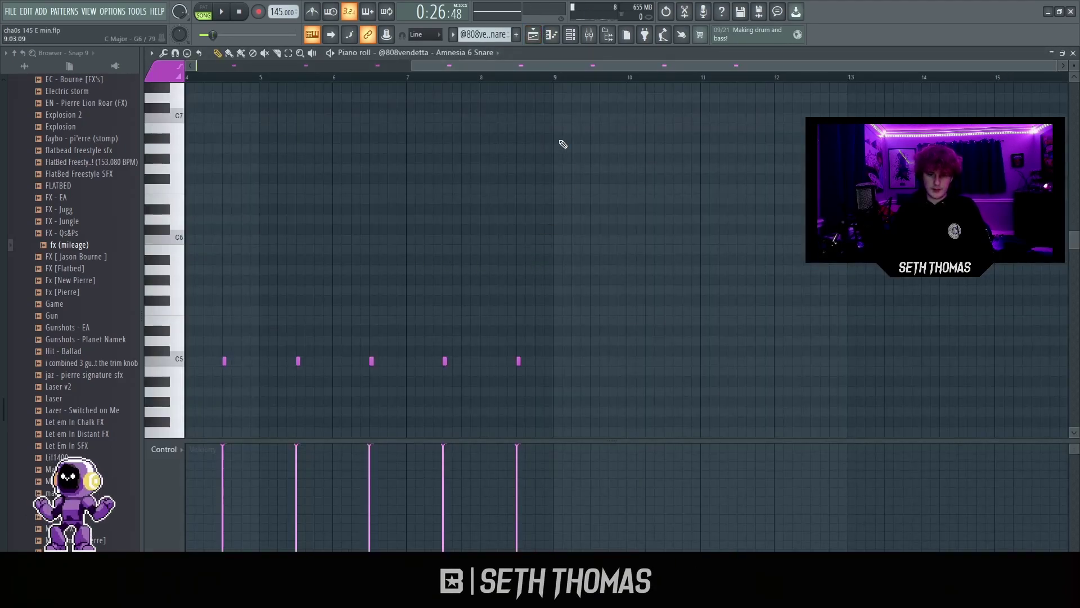
click(539, 35)
double_click(510, 317)
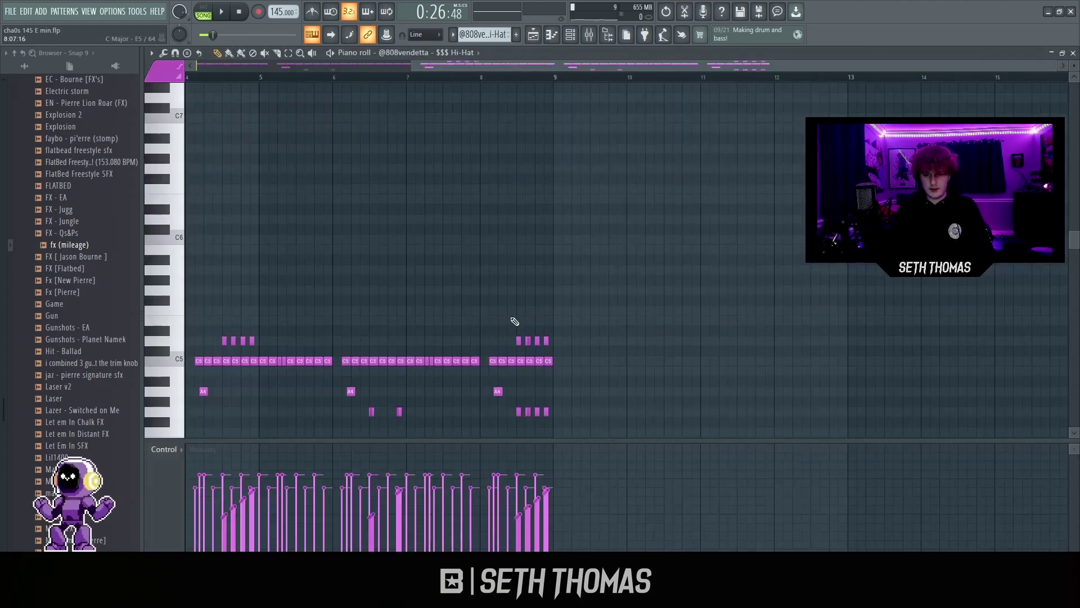
scroll(229, 297, up, 1)
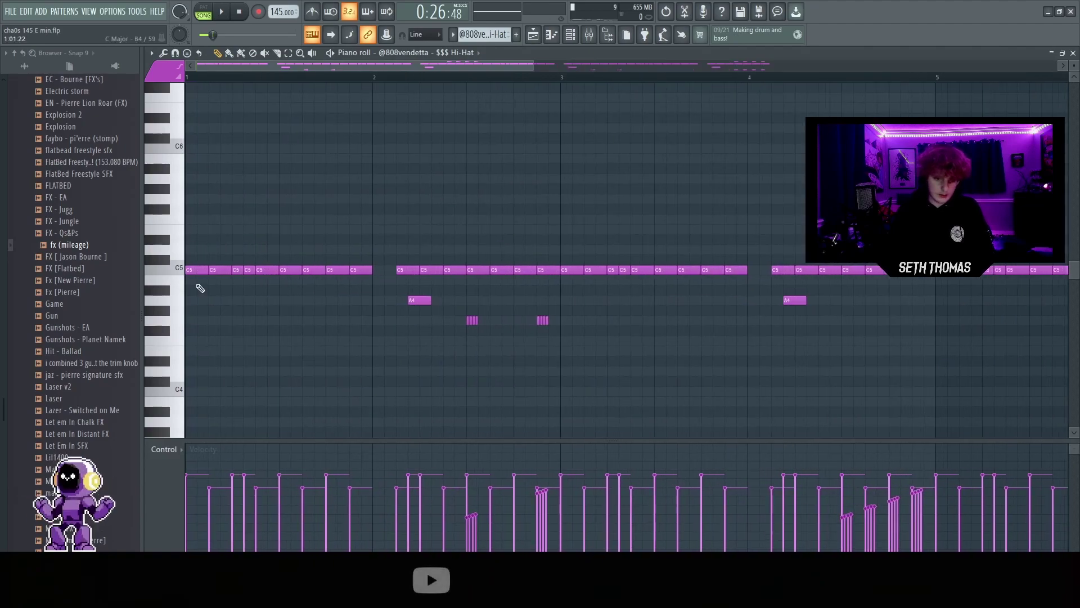
Inspect the $$$ Hi-Hat's mixer track with its Effectrix insert, and review the hi-hat's notes alongside it
click(589, 34)
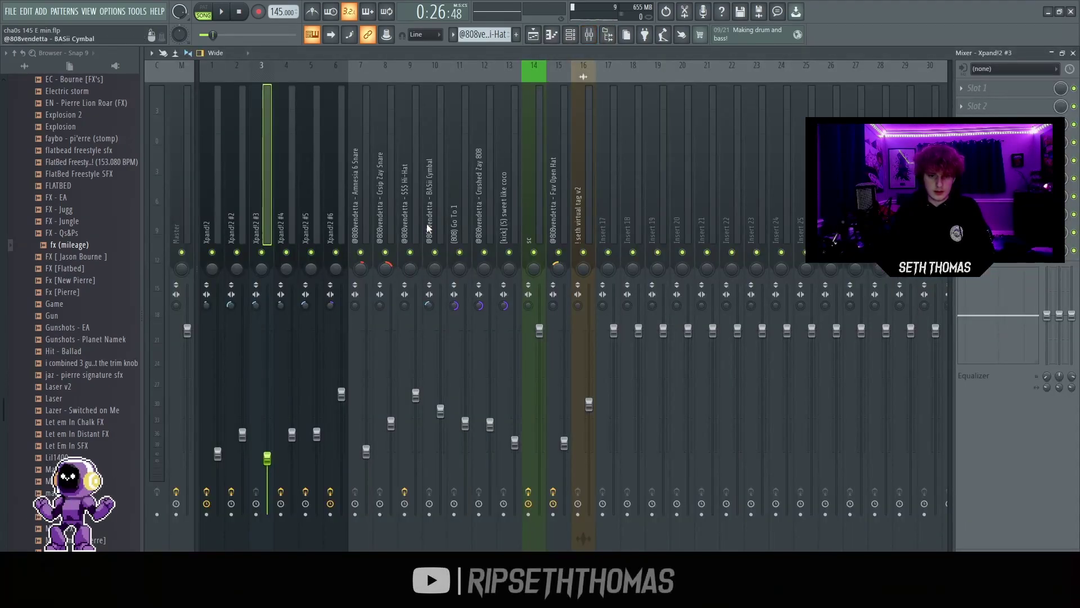
click(406, 230)
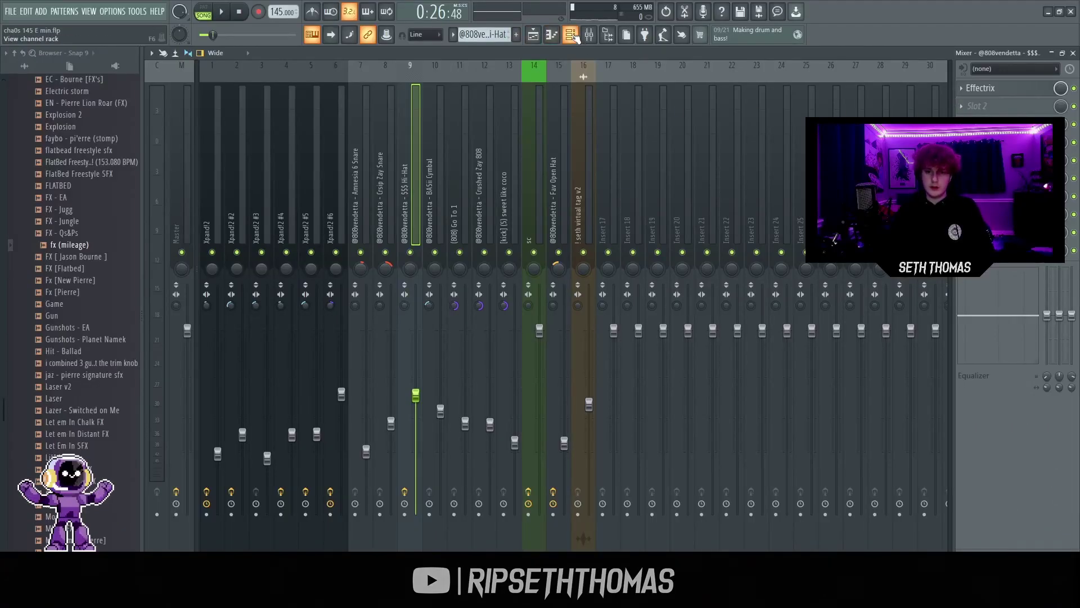
click(552, 35)
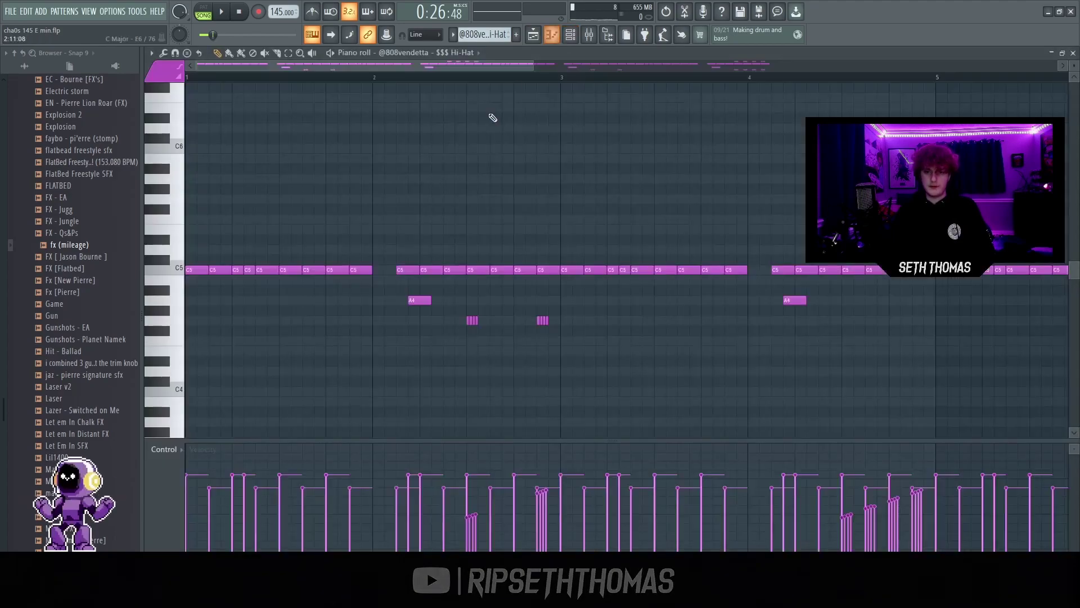
scroll(455, 197, down, 3)
click(589, 35)
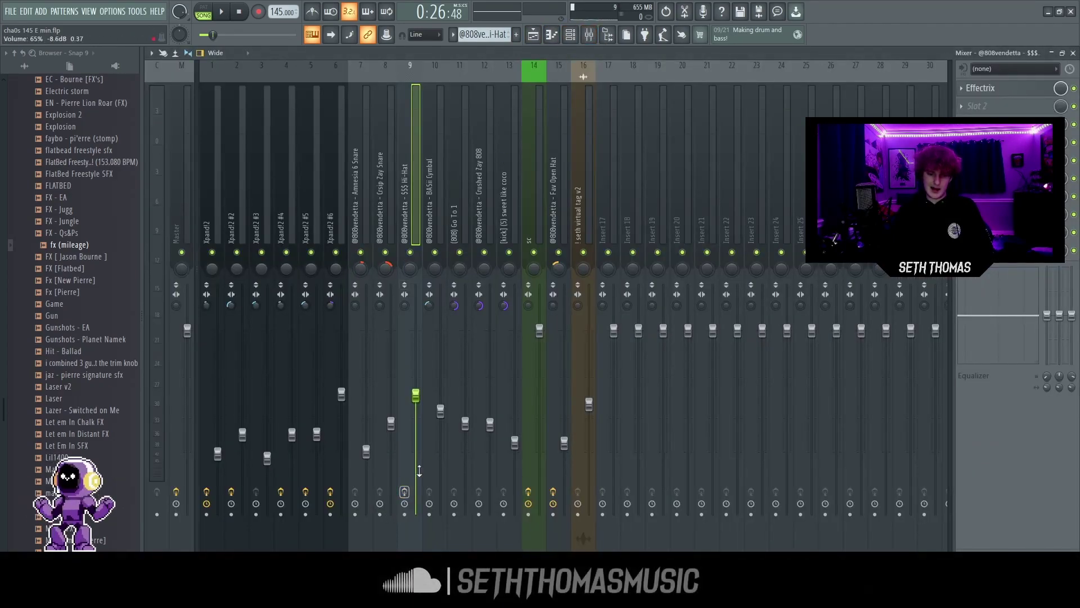
Leave only the Amnesia 6 Snare and $$$ Hi-Hat tracks audible, and play them from bar 17 with the mixer open
click(533, 37)
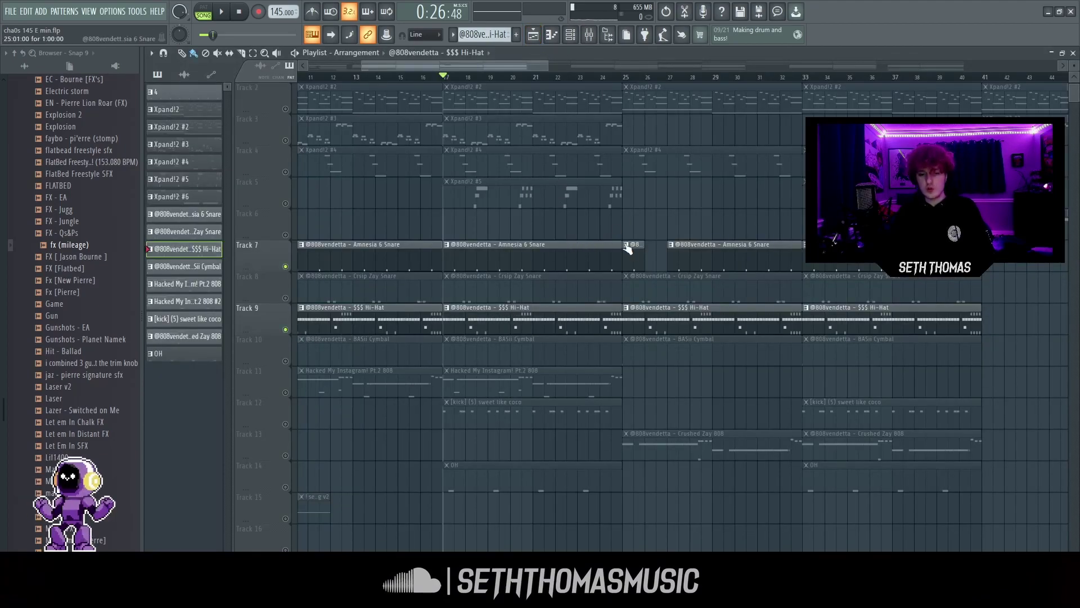
click(590, 39)
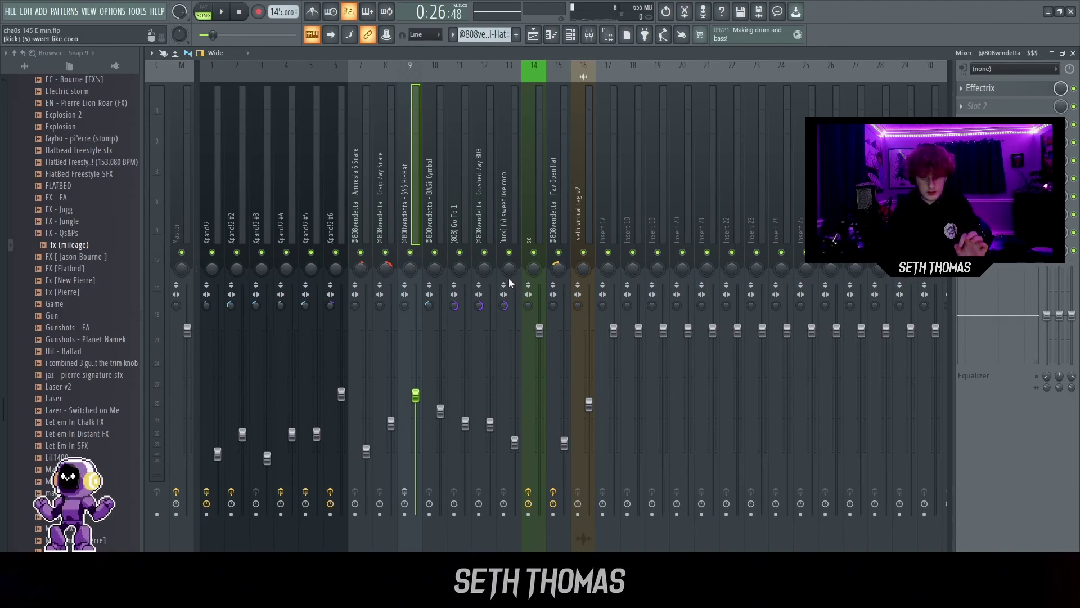
key(space)
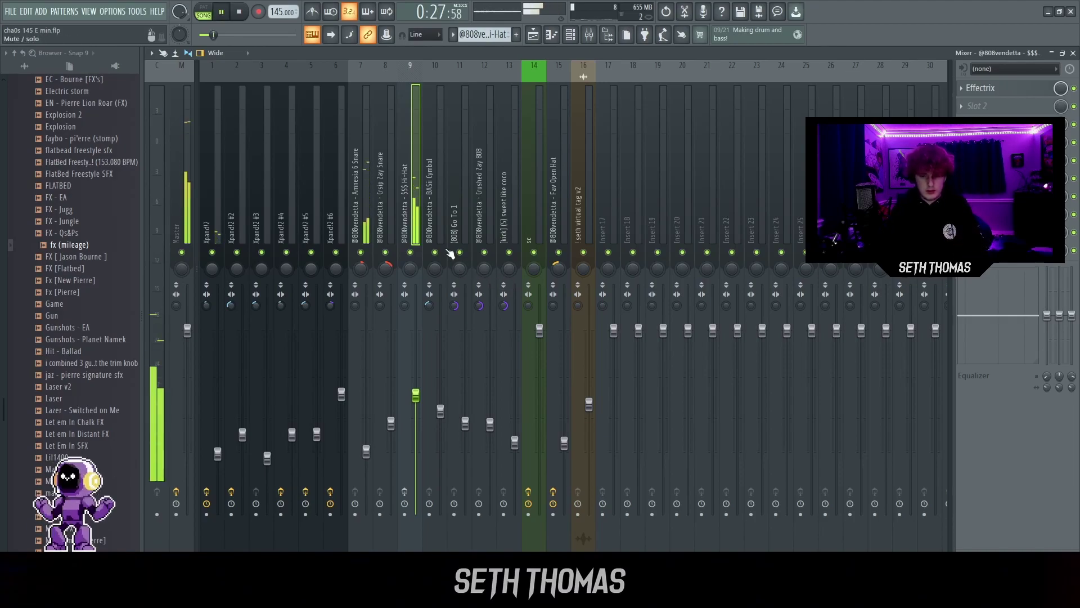
click(570, 36)
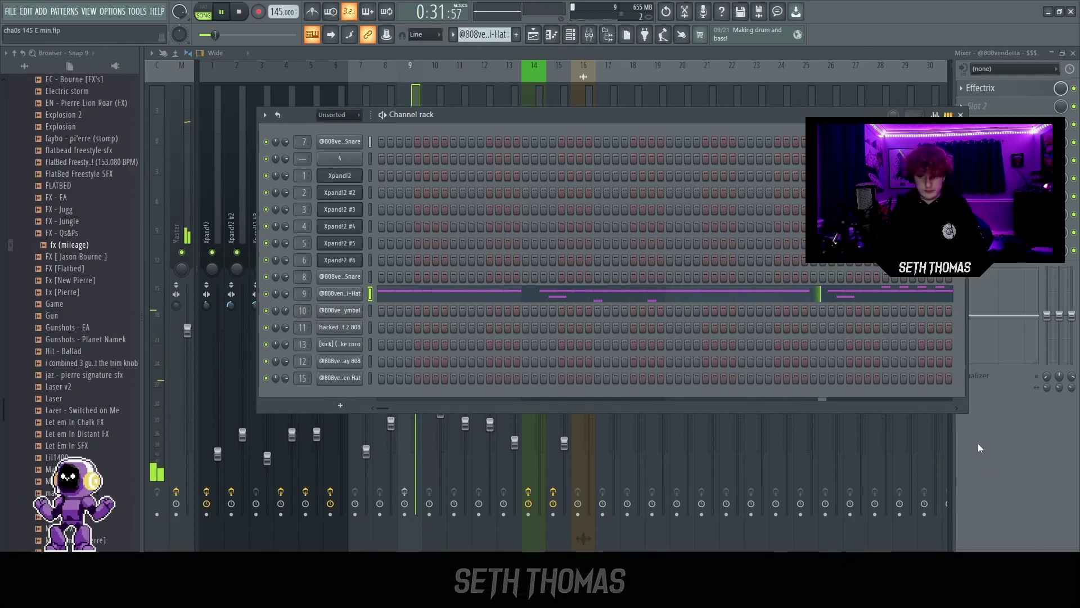
key(F6)
key(space)
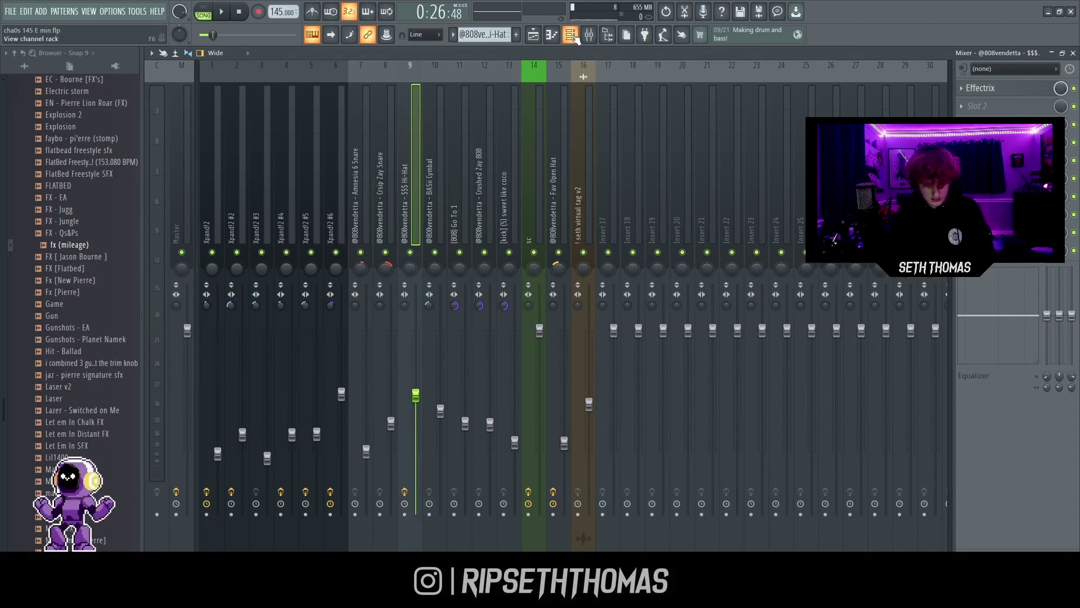
Replay the snare and hi-hat from bar 17, first in the mixer and again with the playlist in view
key(space)
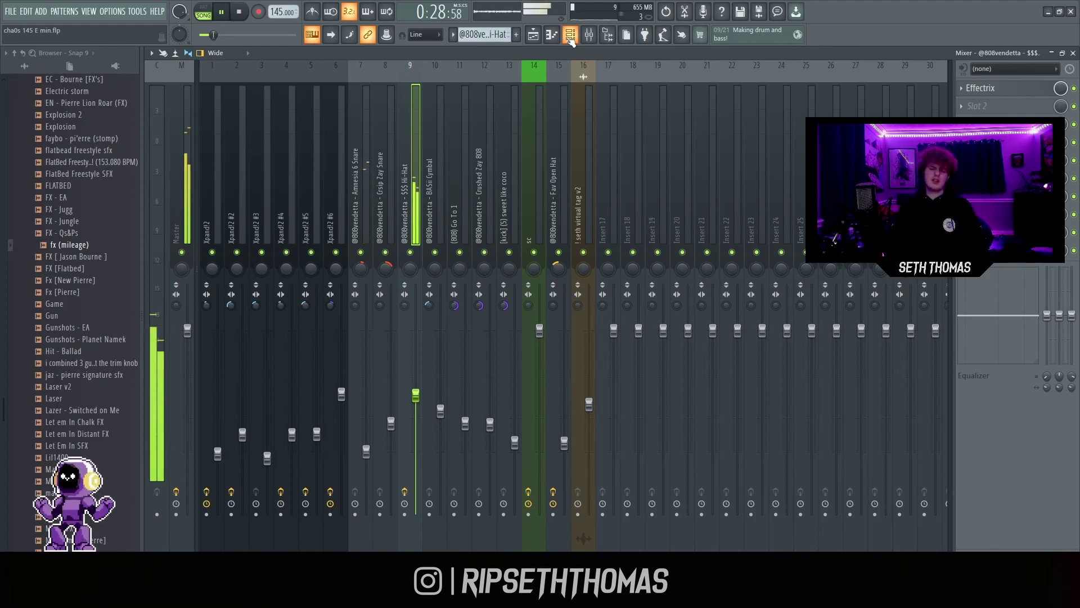
key(space)
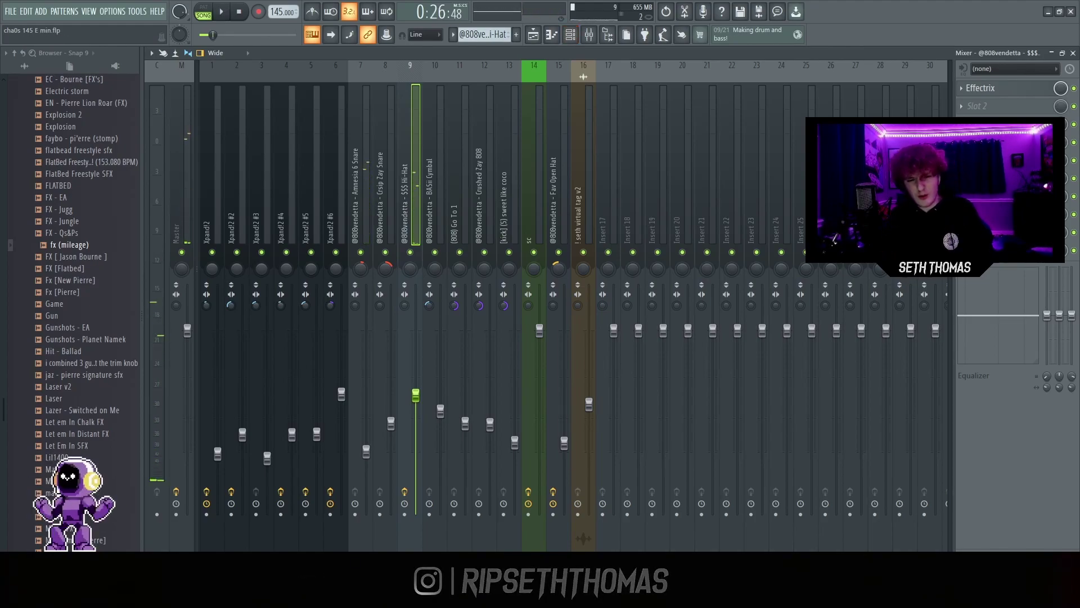
click(552, 39)
scroll(579, 217, down, 5)
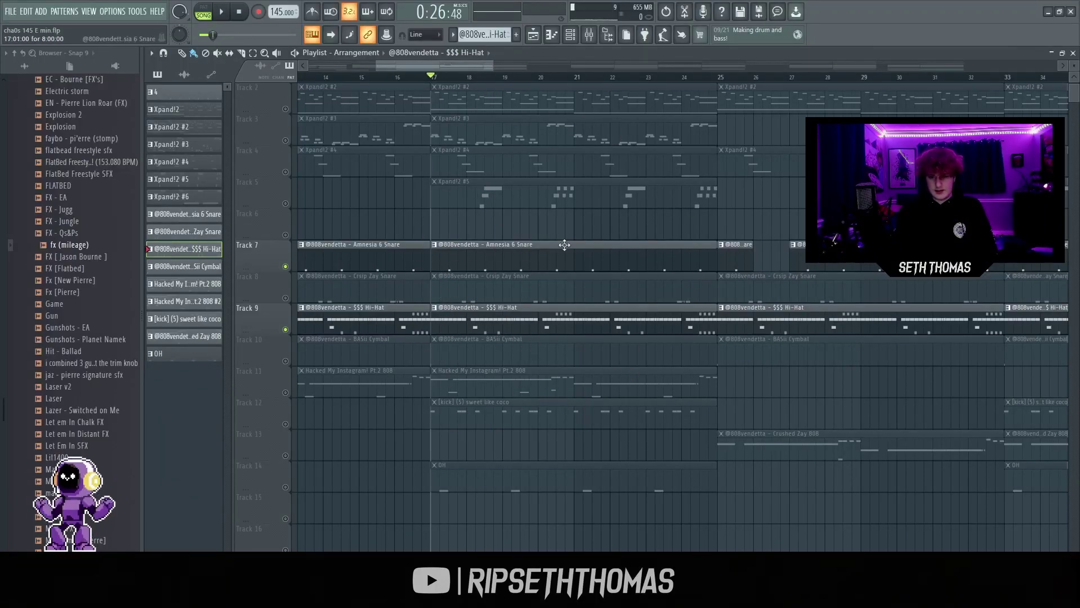
key(space)
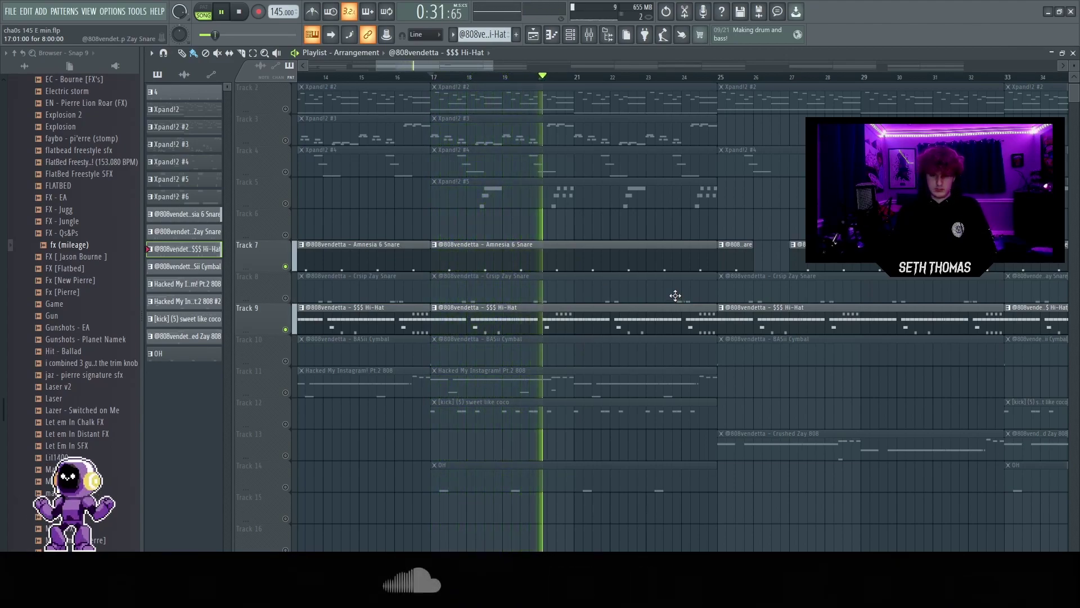
key(space)
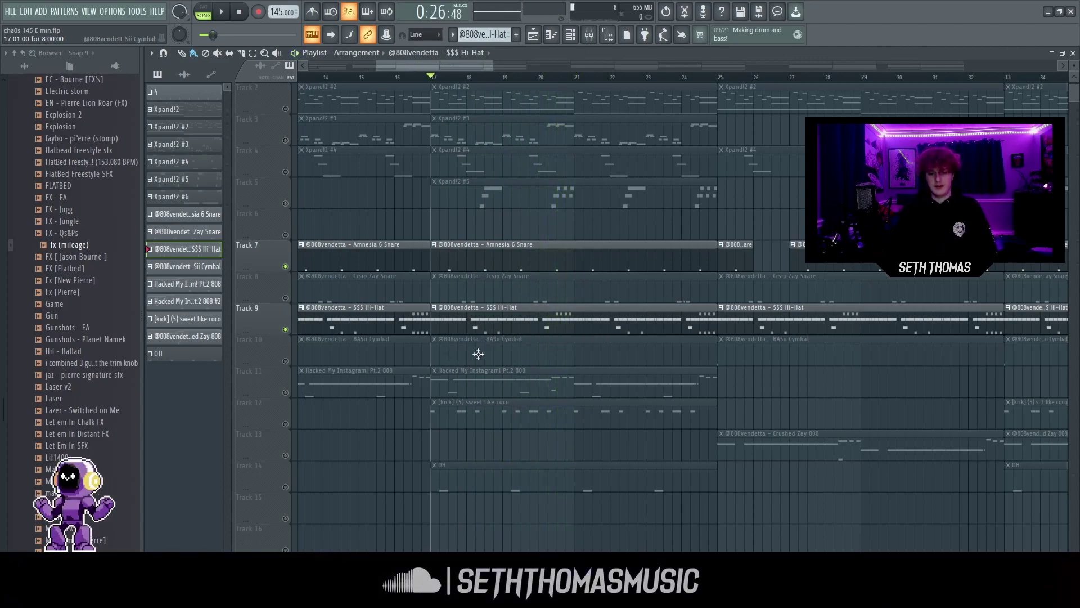
Unmute the Crsip Zay Snare on track 8, examine its notes around bar 8, and return to the playlist
click(285, 299)
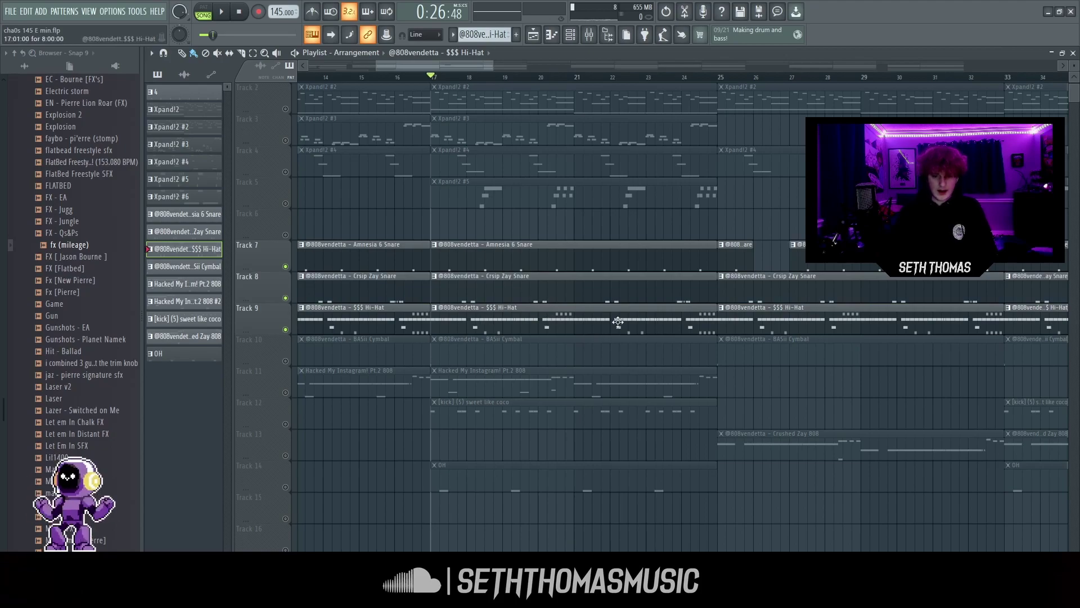
double_click(509, 287)
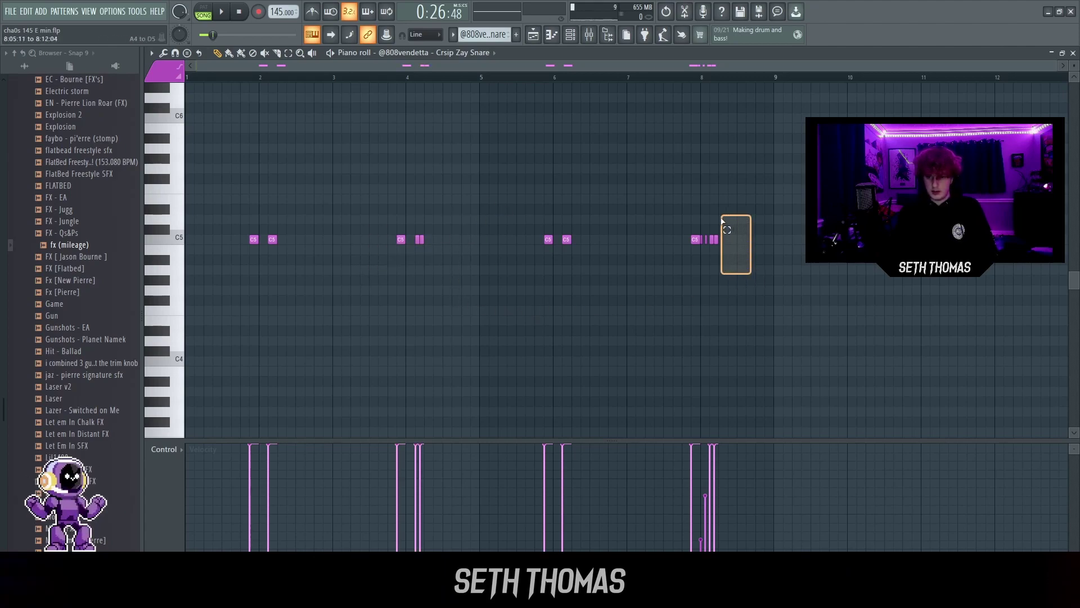
drag(703, 211, 703, 212)
key(F5)
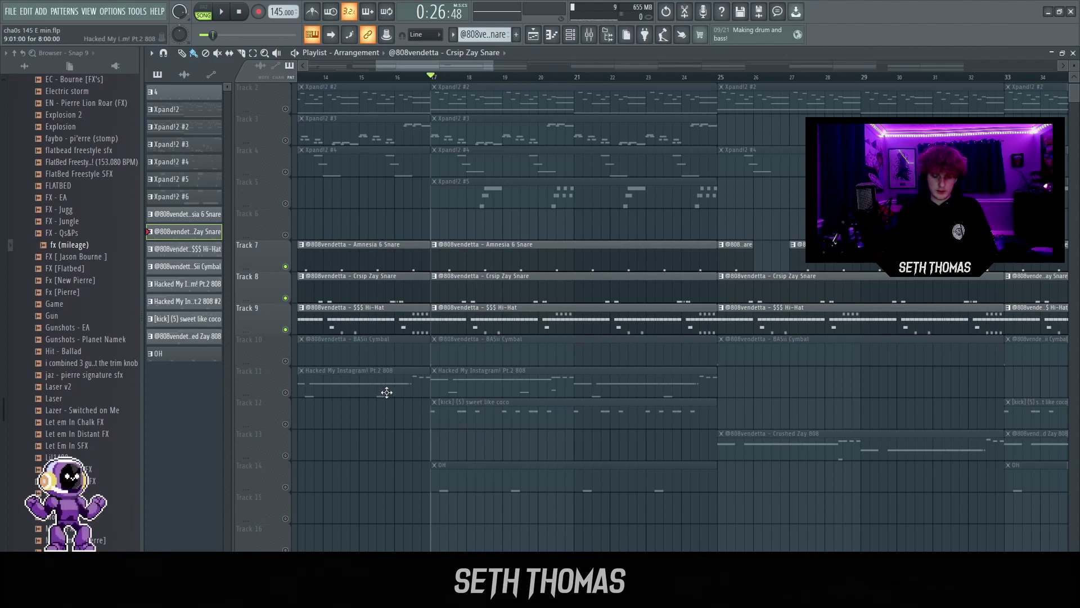
Check the BASii Cymbal's notes, unmute it on track 10, and play the drums from bar 17
double_click(506, 351)
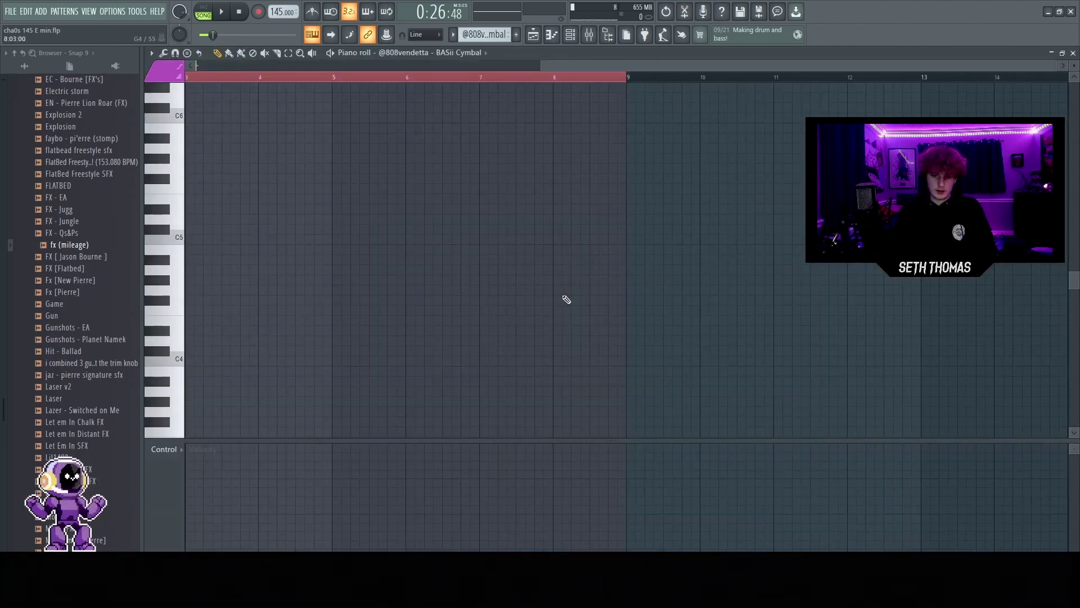
click(532, 34)
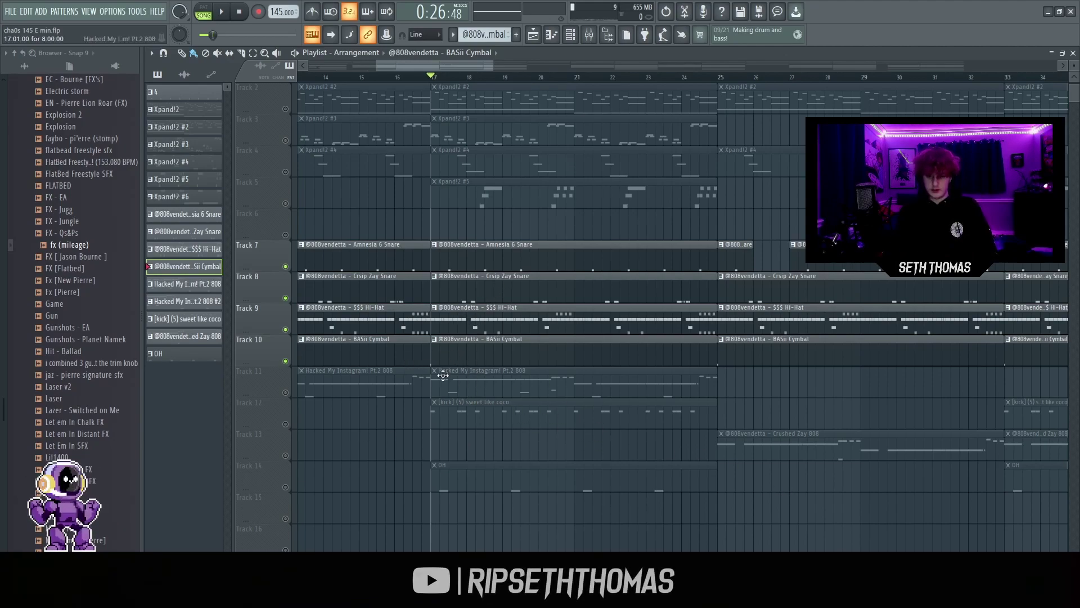
key(space)
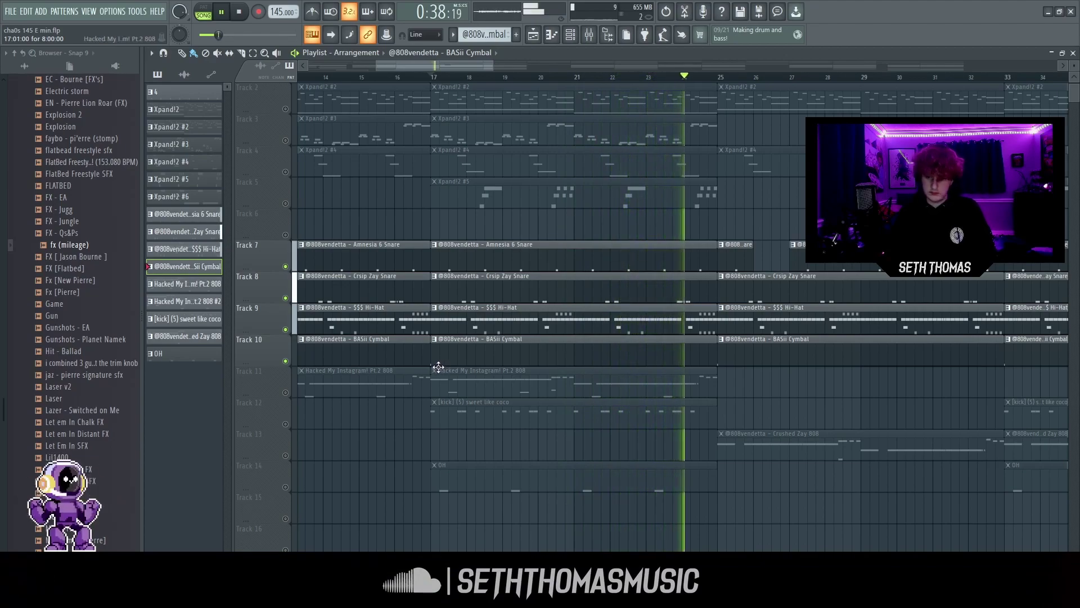
key(space)
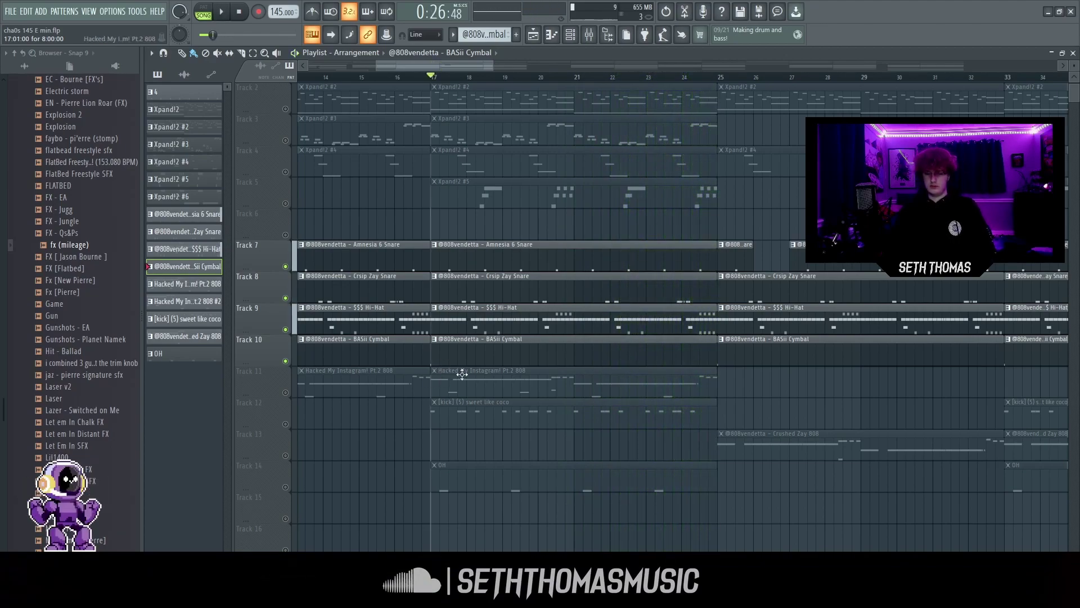
Review the Crsip Zay Snare's notes again, and open the OH pattern's notes from track 14
double_click(639, 299)
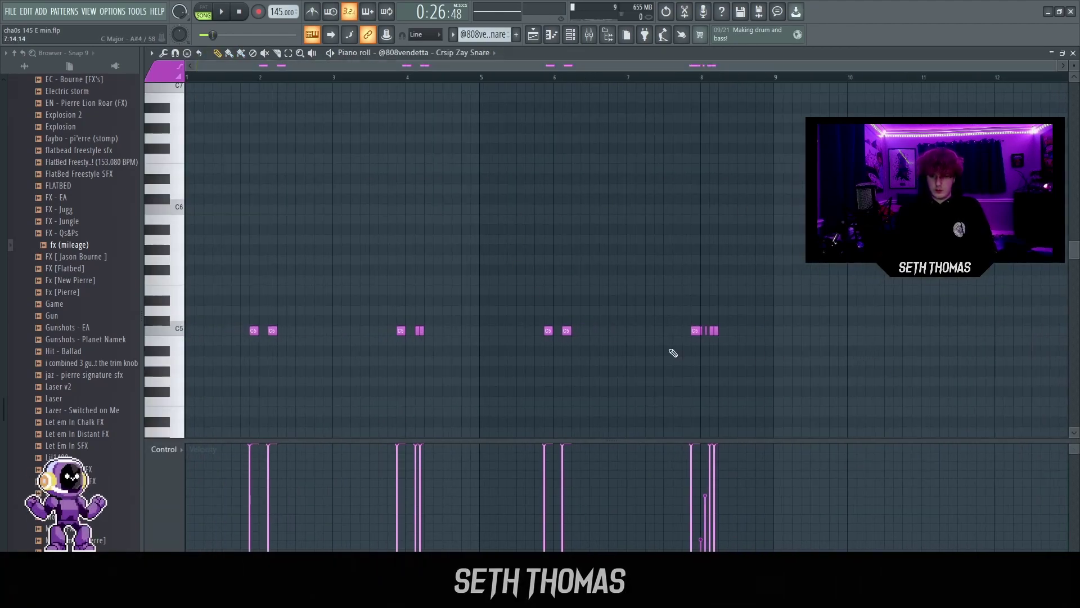
click(534, 35)
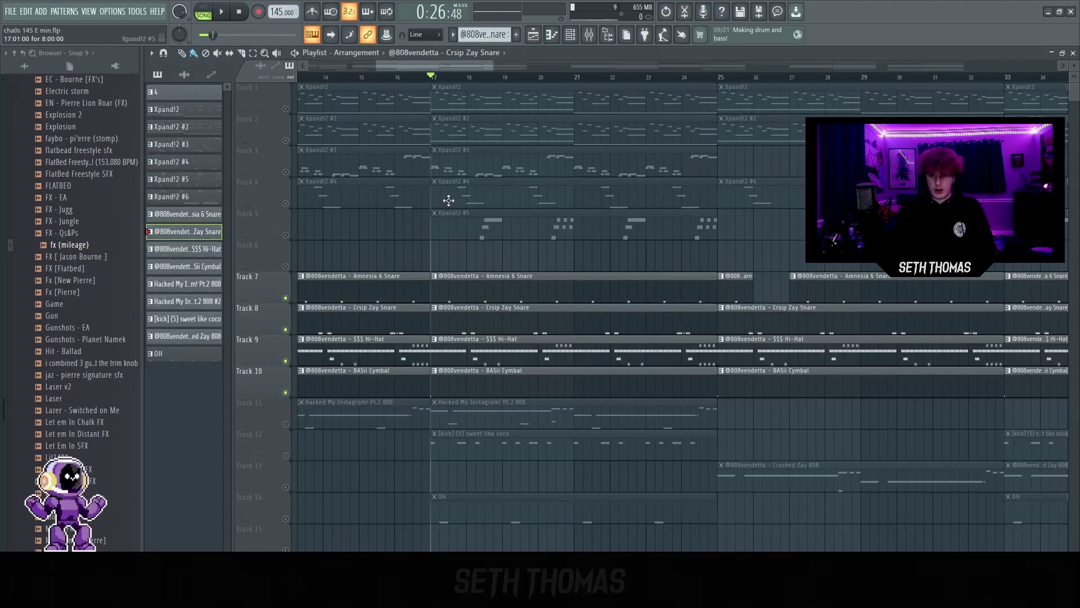
scroll(494, 276, down, 3)
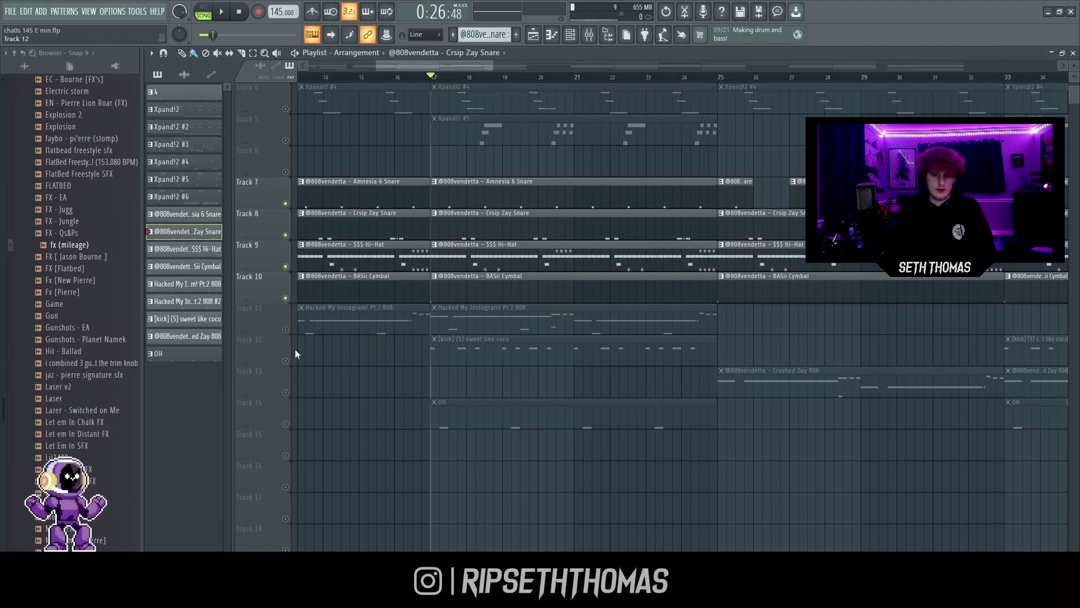
scroll(528, 456, down, 1)
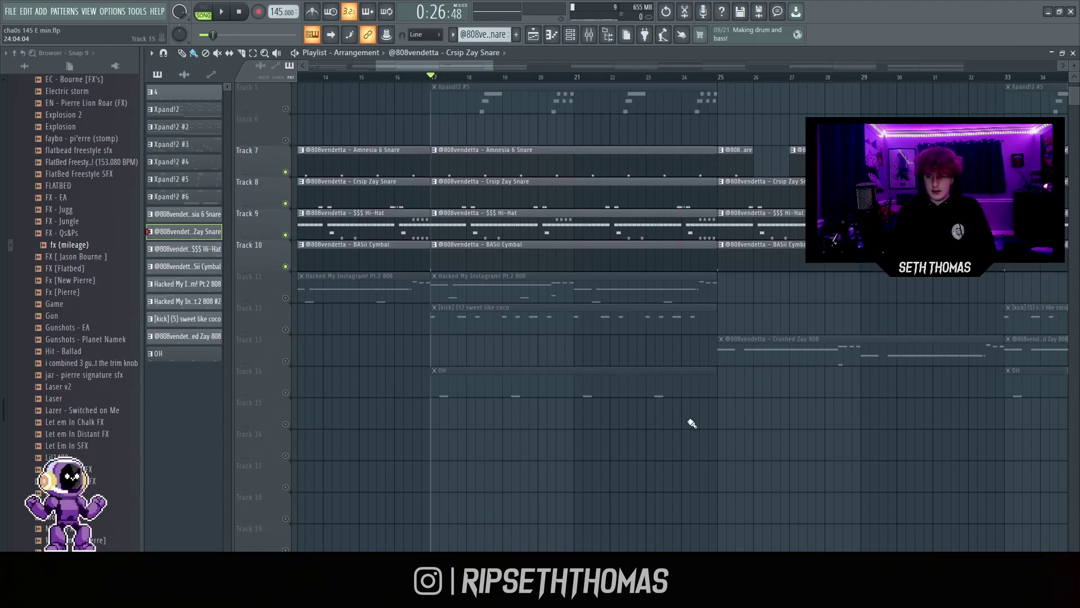
double_click(526, 389)
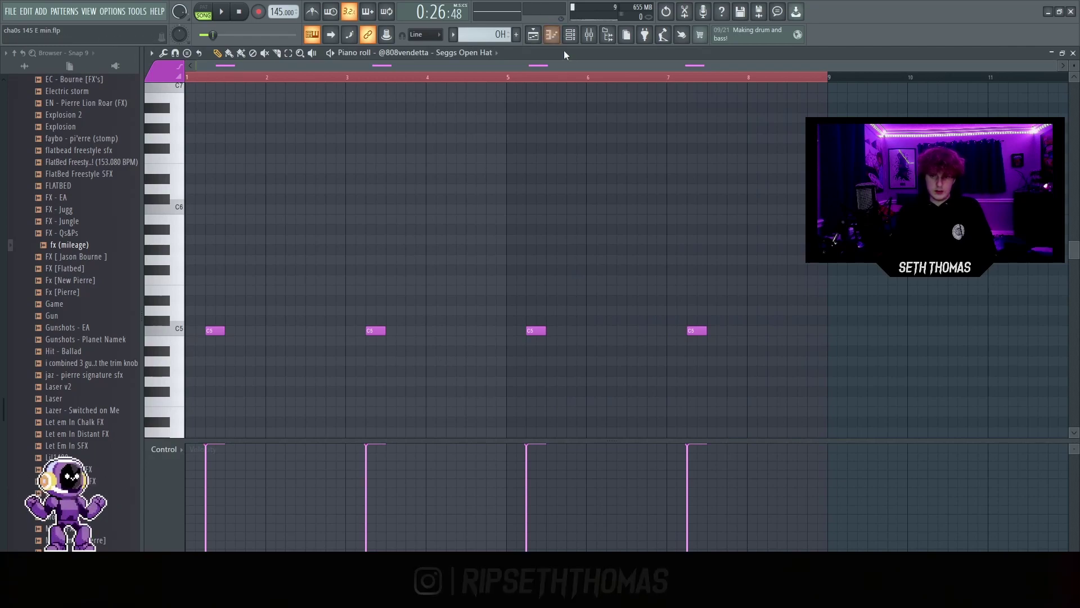
Open the Seggs Open Hat's volume envelope and audition the sample with the envelope off and on
click(570, 35)
click(341, 381)
click(292, 231)
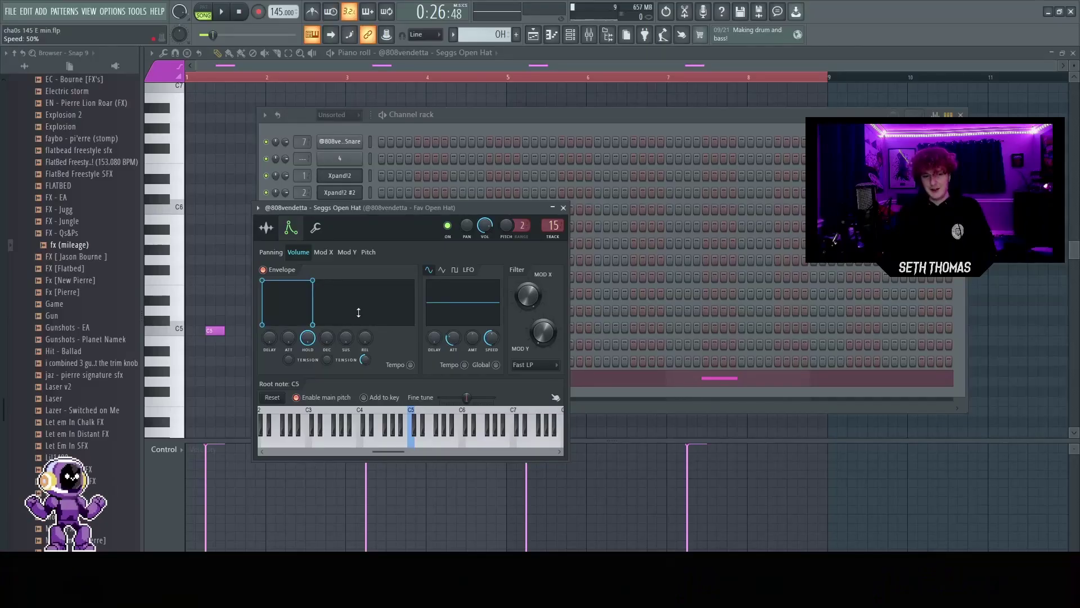
key(q)
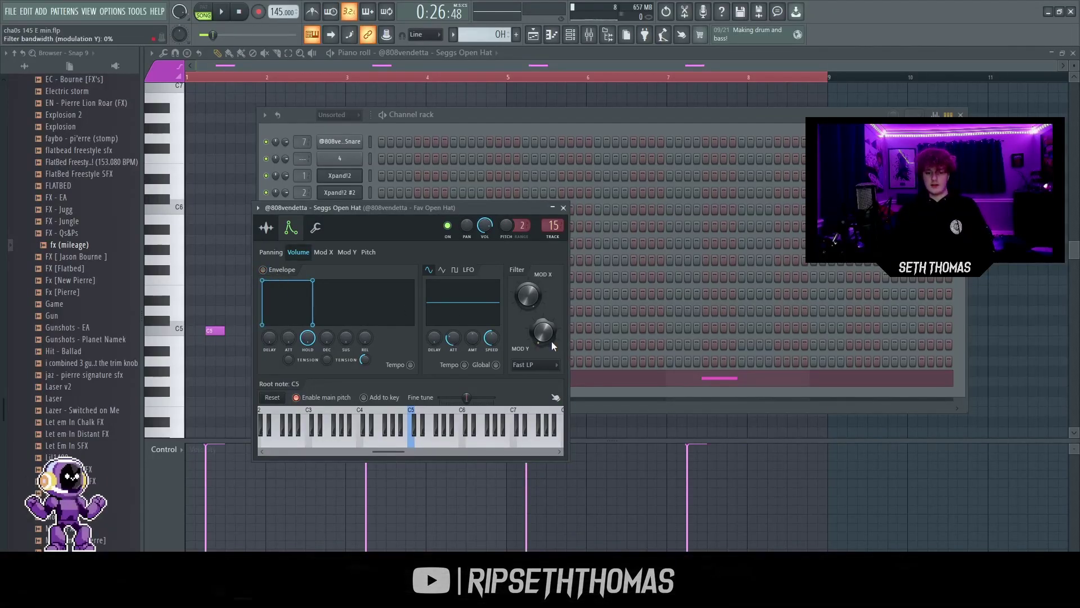
click(274, 273)
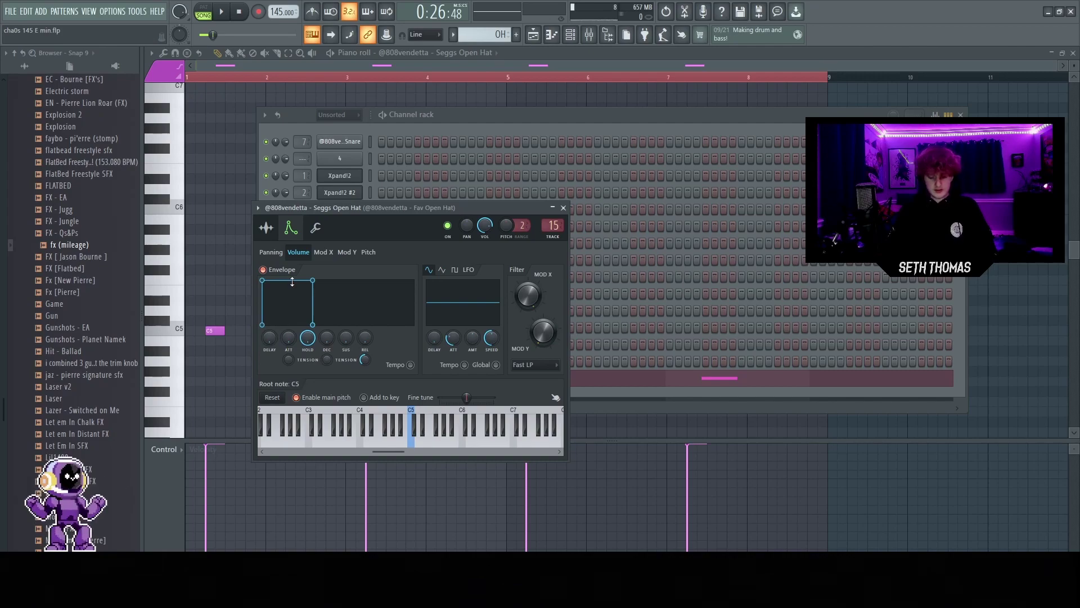
key(q)
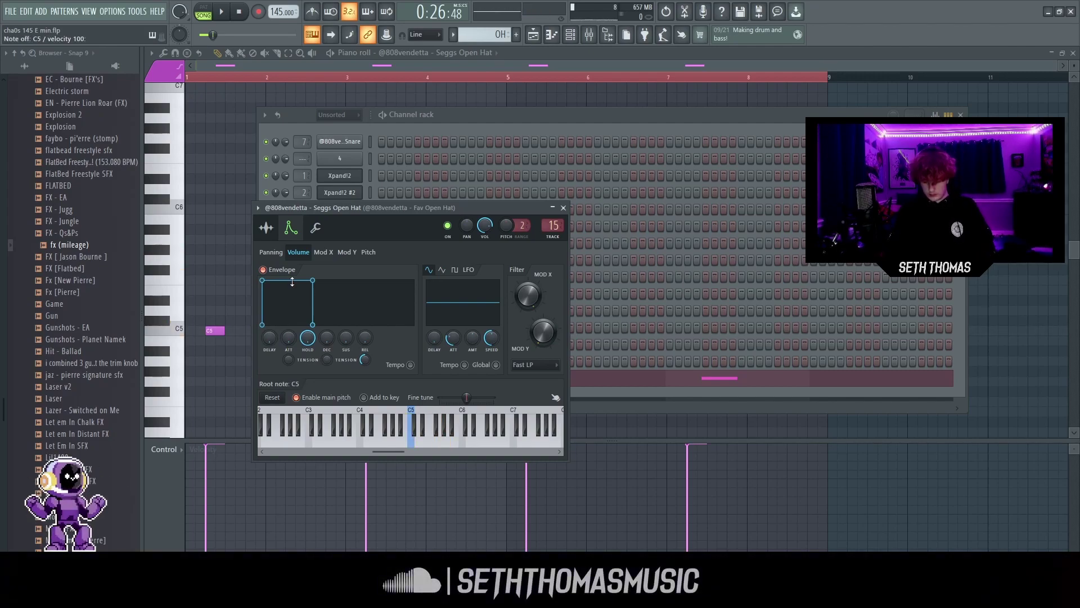
click(981, 304)
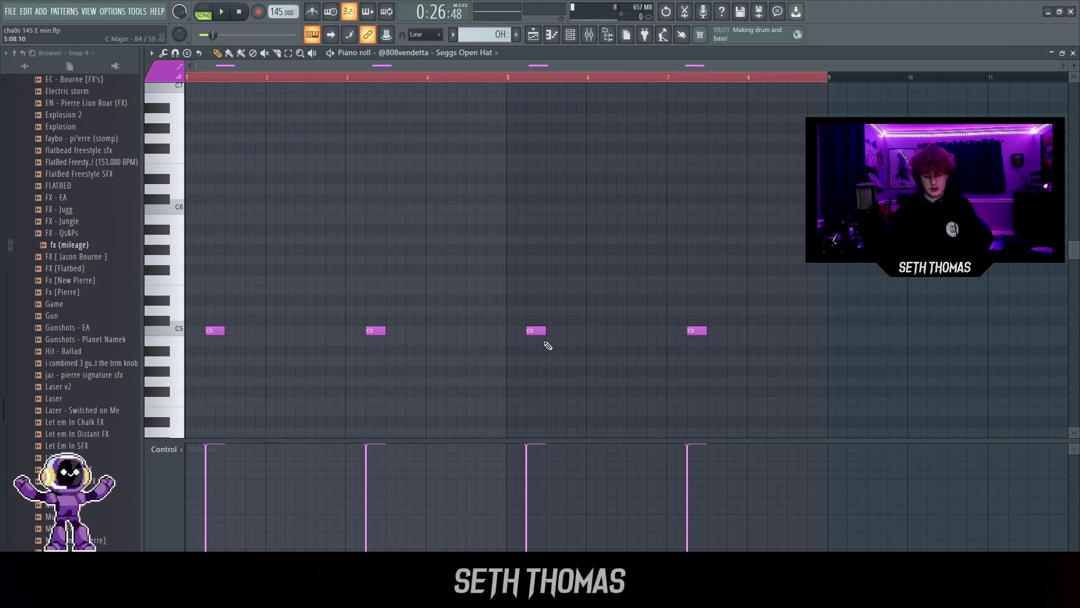
Return to the playlist with the OH pattern on track 14 unmuted, and play the drums from bar 17
click(534, 36)
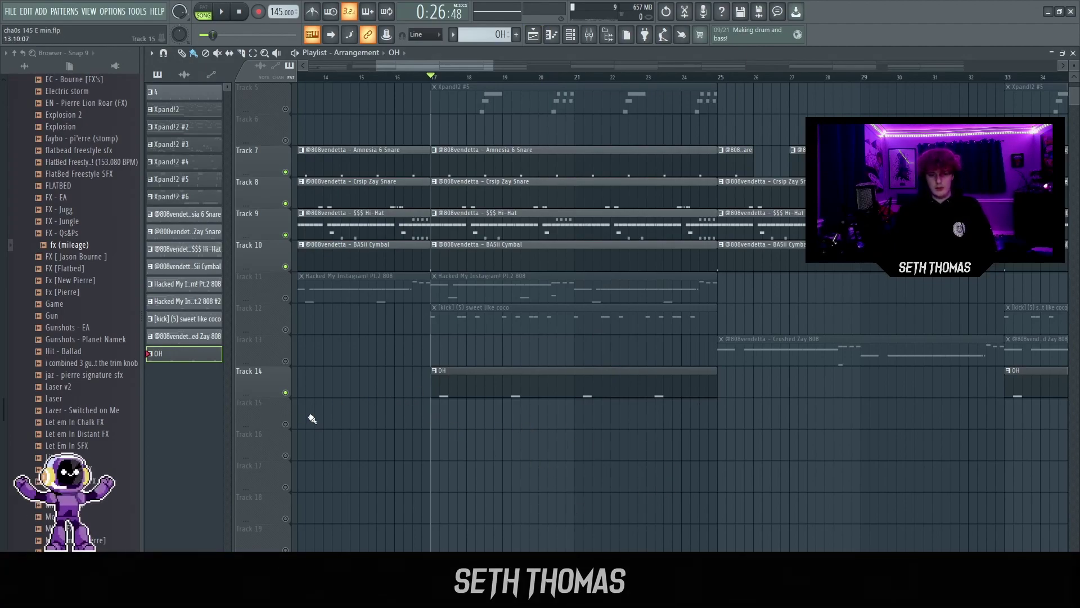
scroll(418, 451, down, 5)
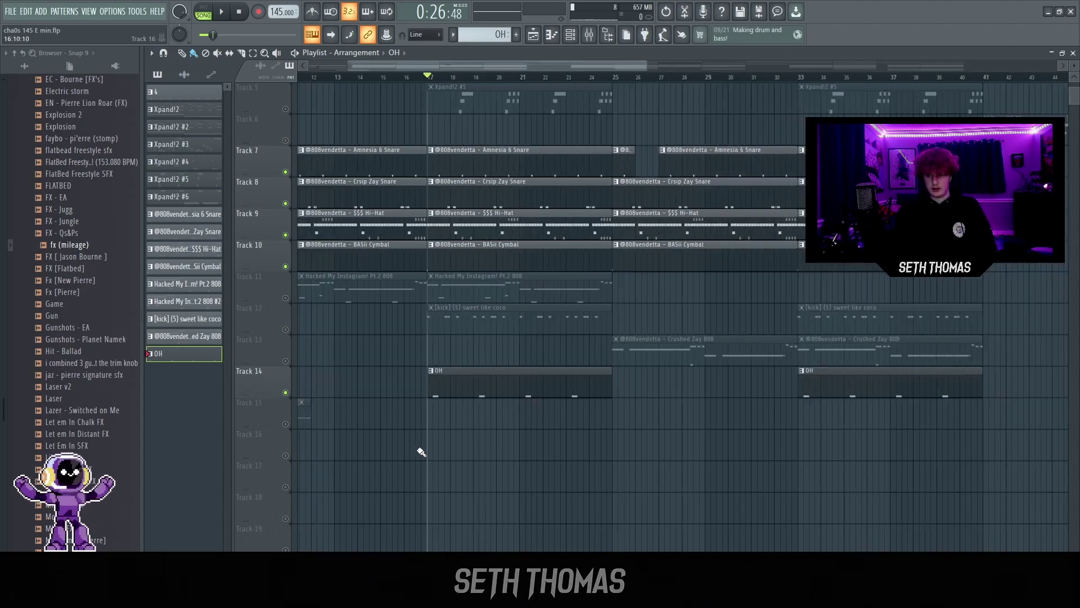
scroll(386, 454, up, 5)
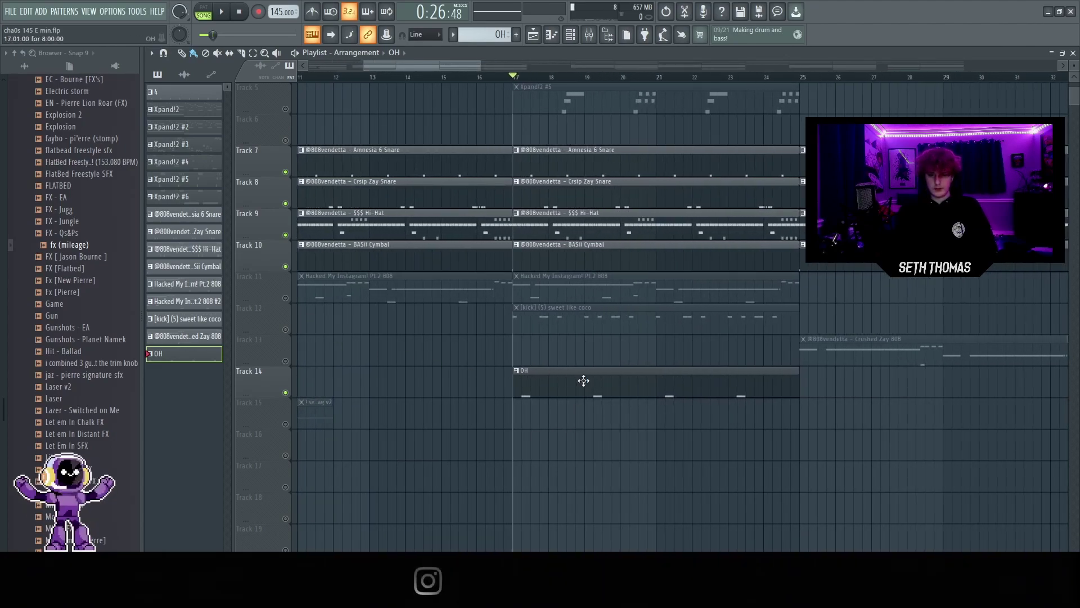
key(space)
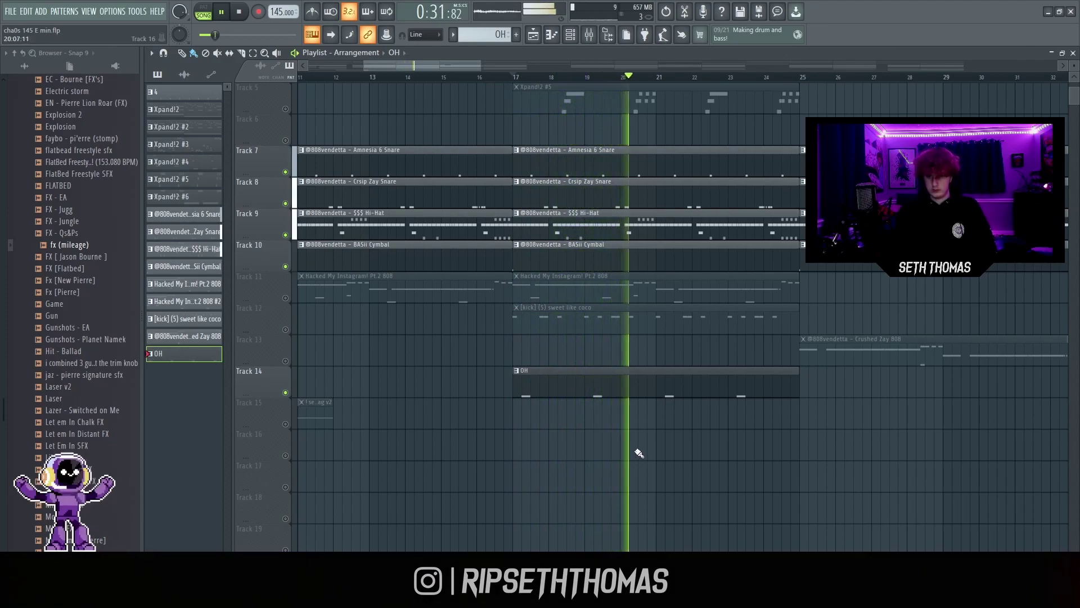
key(space)
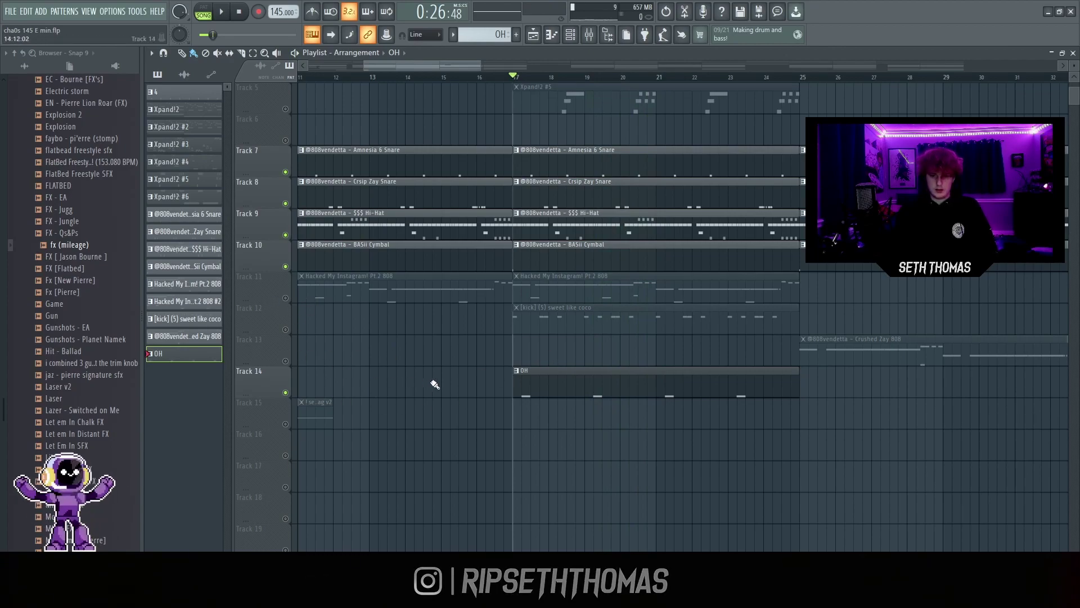
Unmute the Hacked My Instagram! Pt.2 808 on track 11, examine its notes, and return to the playlist
scroll(434, 385, down, 1)
click(286, 297)
double_click(550, 295)
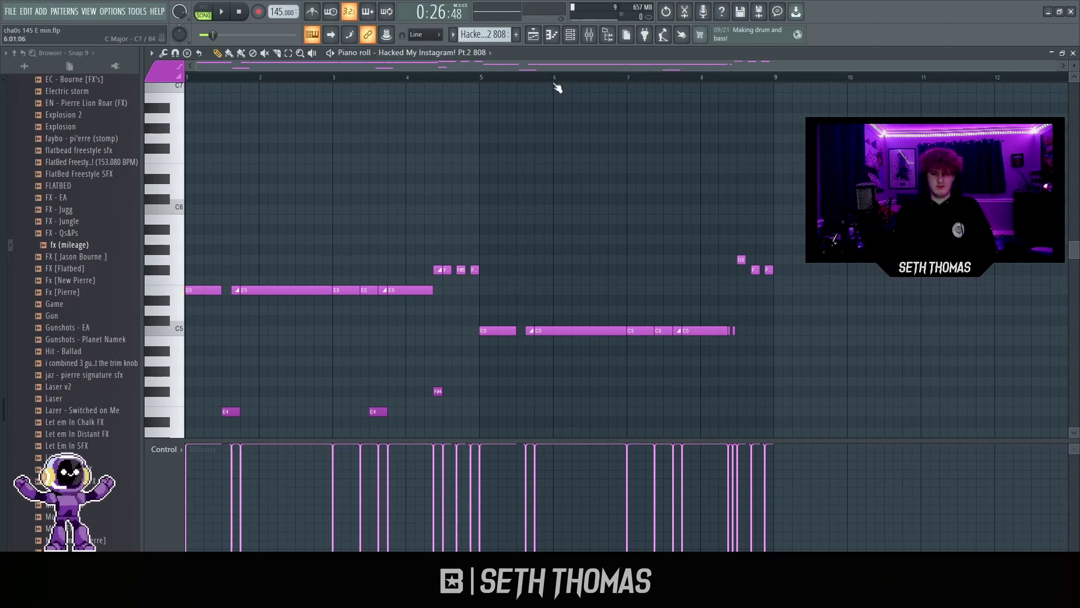
scroll(604, 270, down, 6)
scroll(567, 280, up, 4)
scroll(568, 279, down, 3)
scroll(555, 282, up, 6)
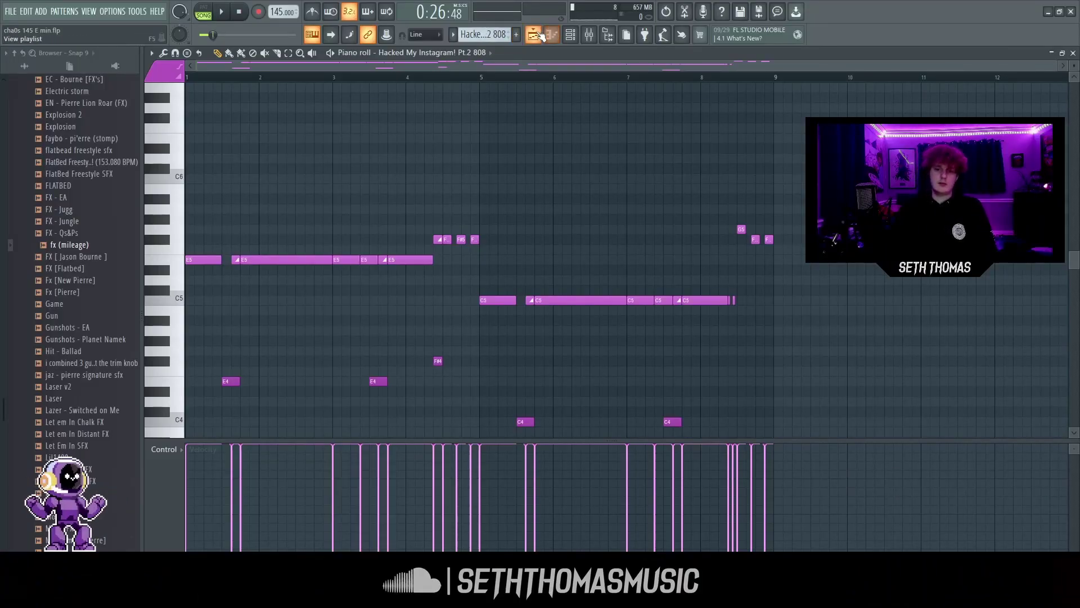
click(536, 35)
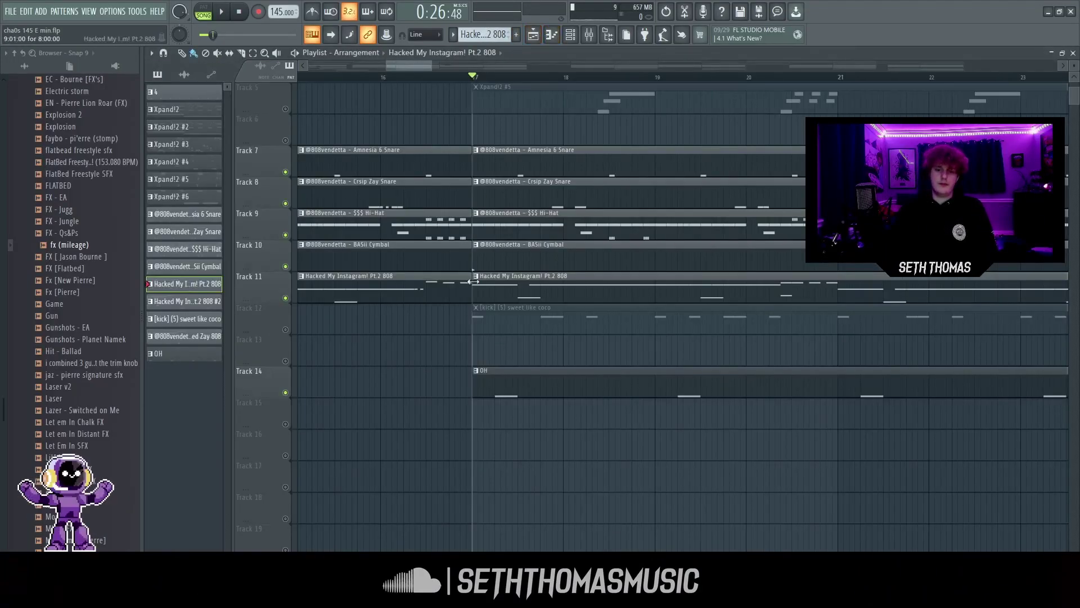
Reopen the Hacked My Instagram! Pt.2 808 notes and inspect the E4 and E5 slide notes in bar 1 and the full pattern
double_click(539, 304)
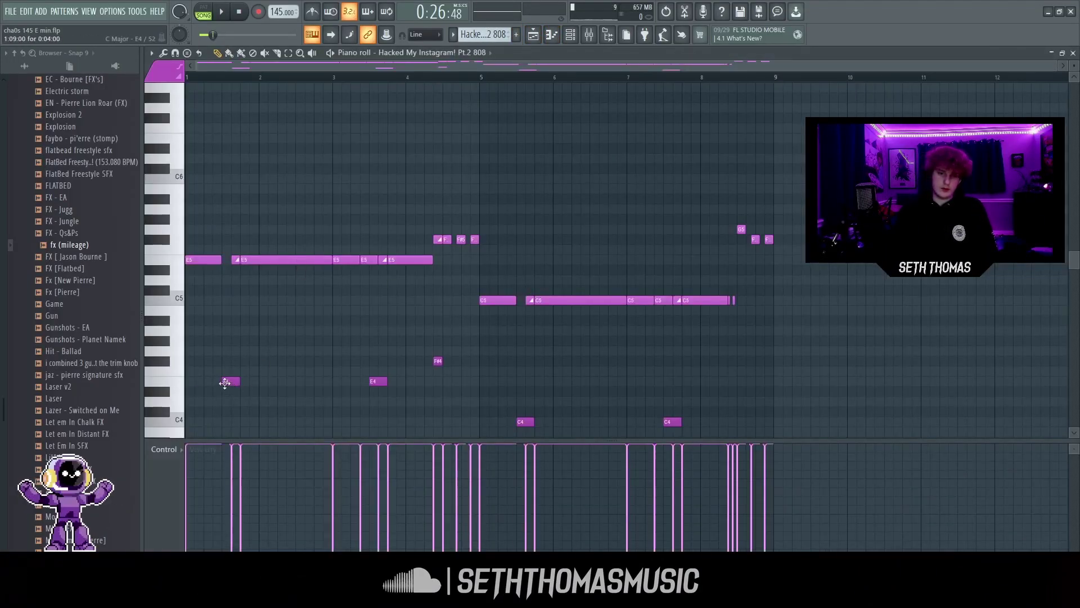
scroll(227, 385, up, 5)
drag(261, 416, 309, 226)
ctrl+click(319, 323)
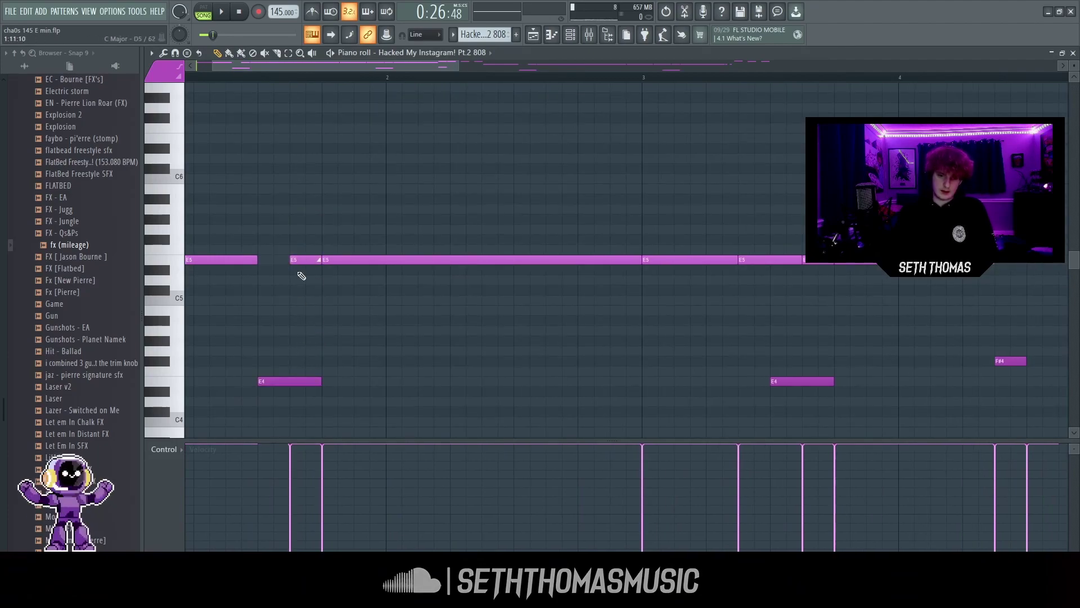
scroll(426, 328, down, 5)
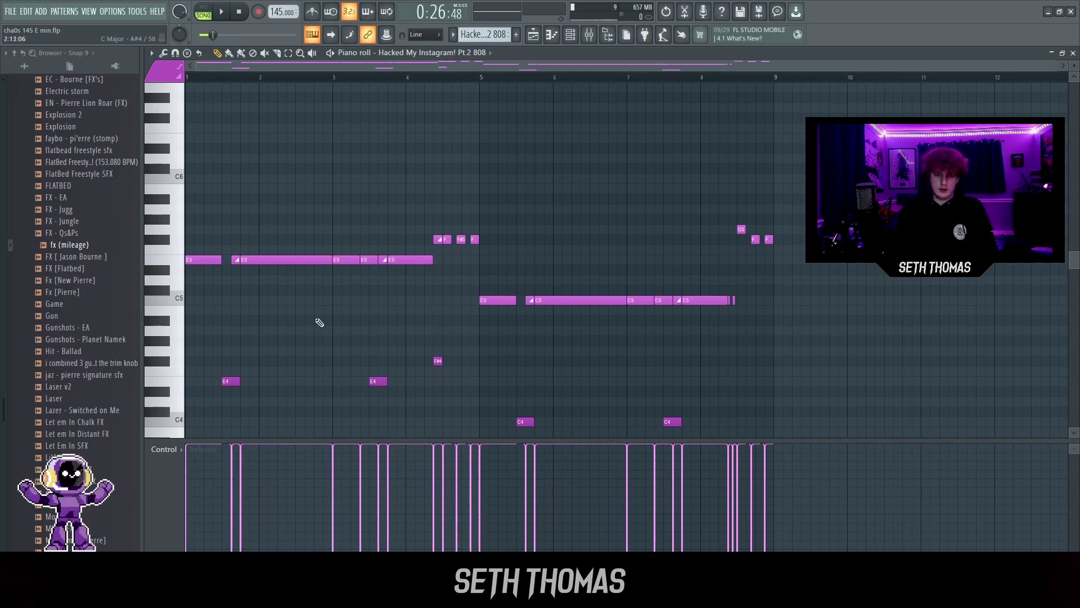
scroll(641, 355, down, 3)
scroll(641, 354, up, 5)
scroll(703, 326, down, 5)
scroll(727, 311, up, 2)
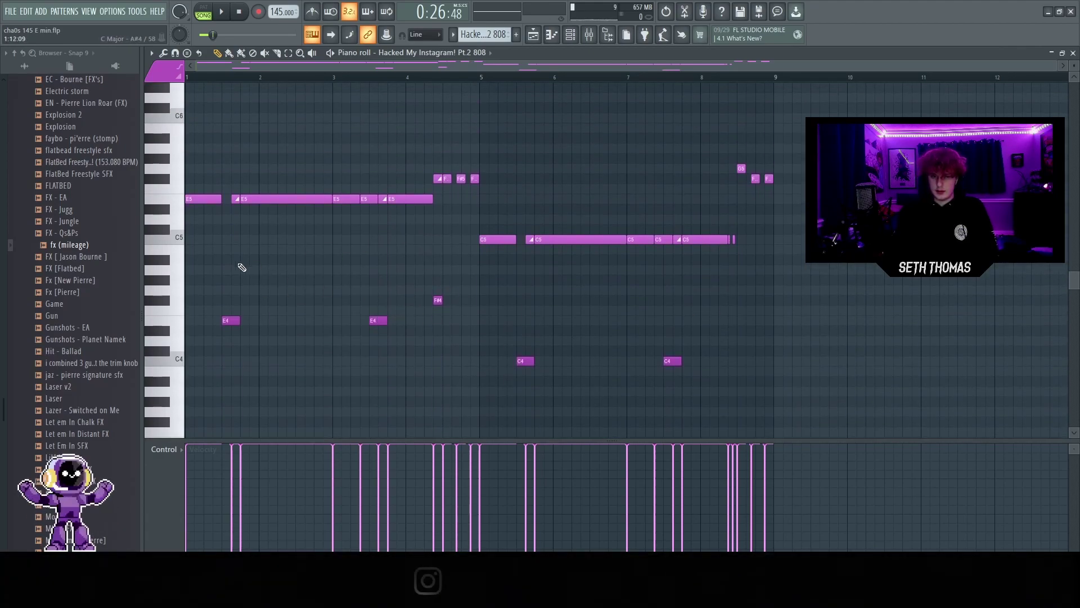
scroll(379, 287, up, 3)
scroll(379, 287, down, 3)
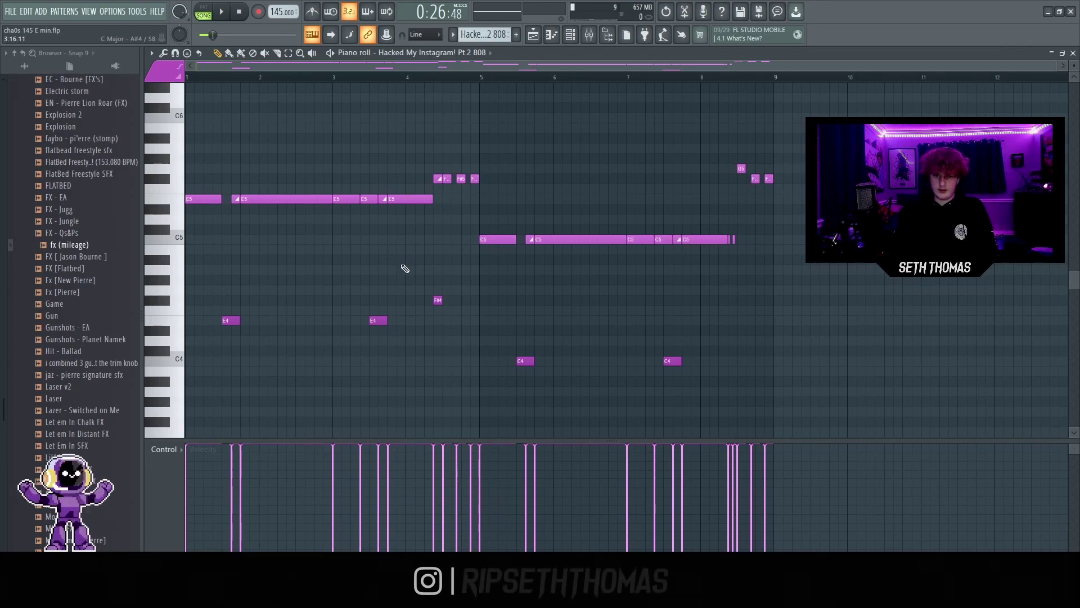
Play the drums and 808 from bar 17 with the 808's notes in view, and return to the playlist
key(space)
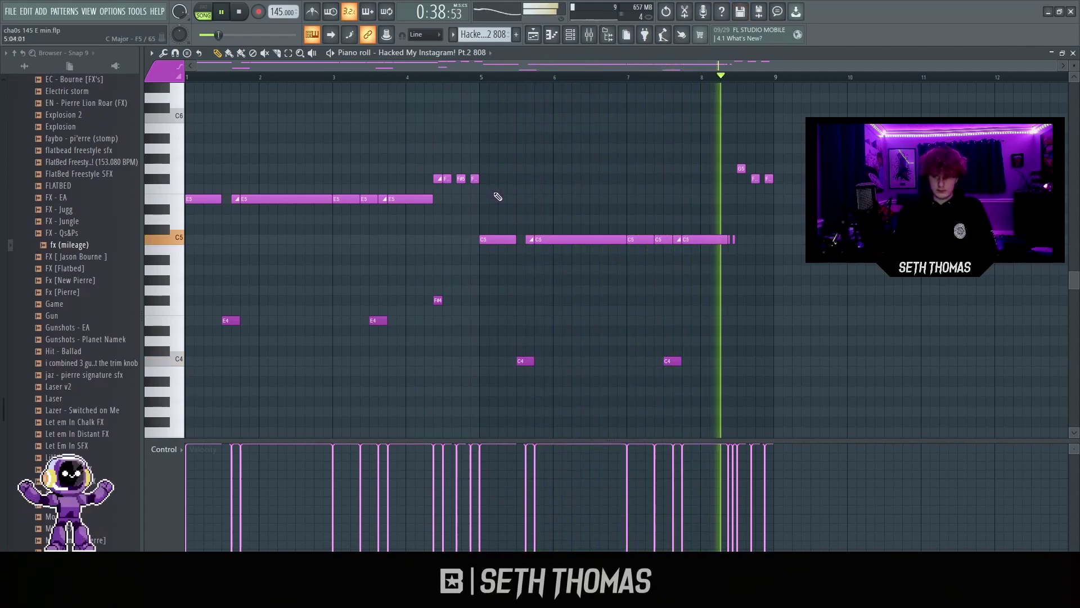
key(space)
click(532, 35)
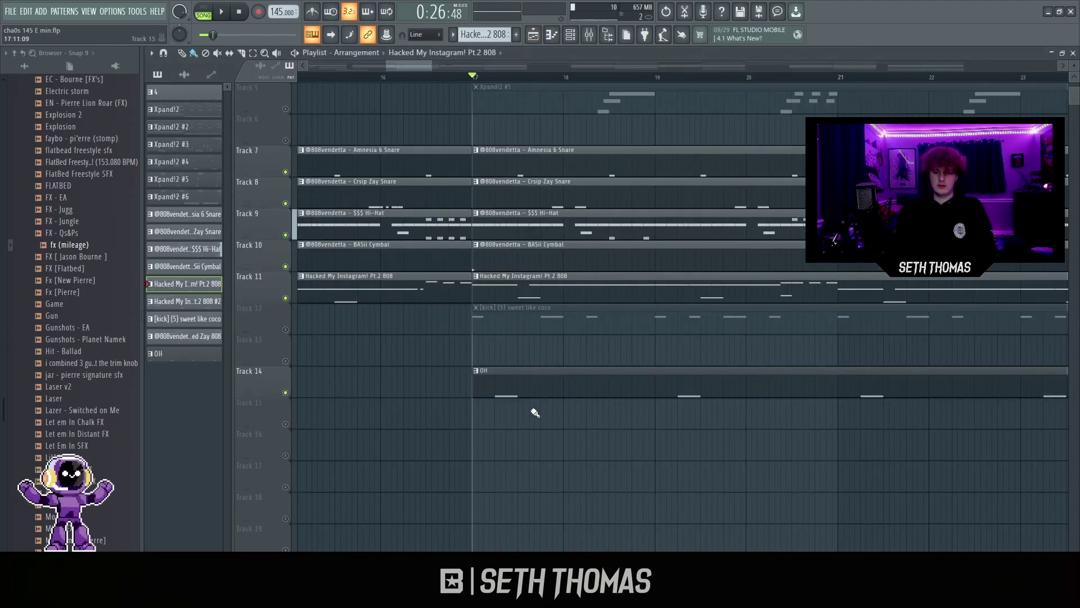
Examine the [kick] (5) sweet like coco notes and return to the playlist with track 12 unmuted
ctrl+scroll(497, 432, down, 5)
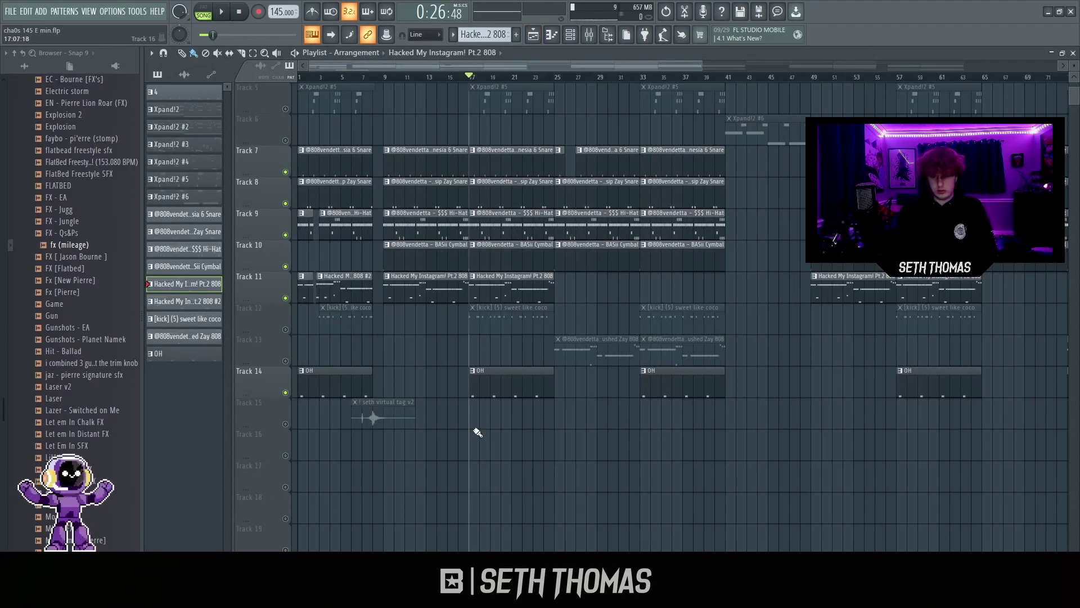
double_click(483, 318)
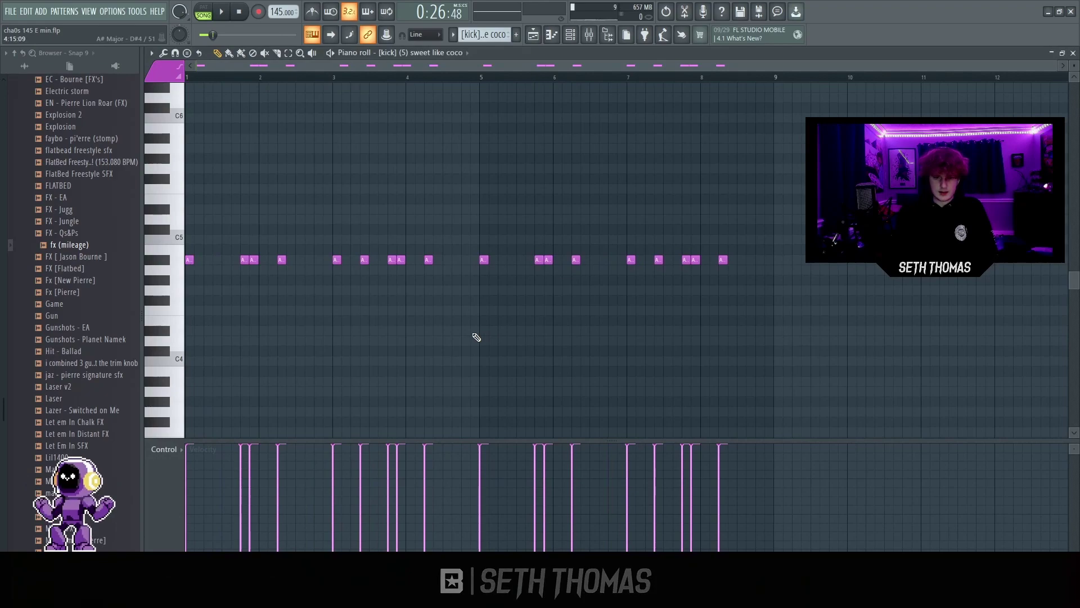
click(533, 35)
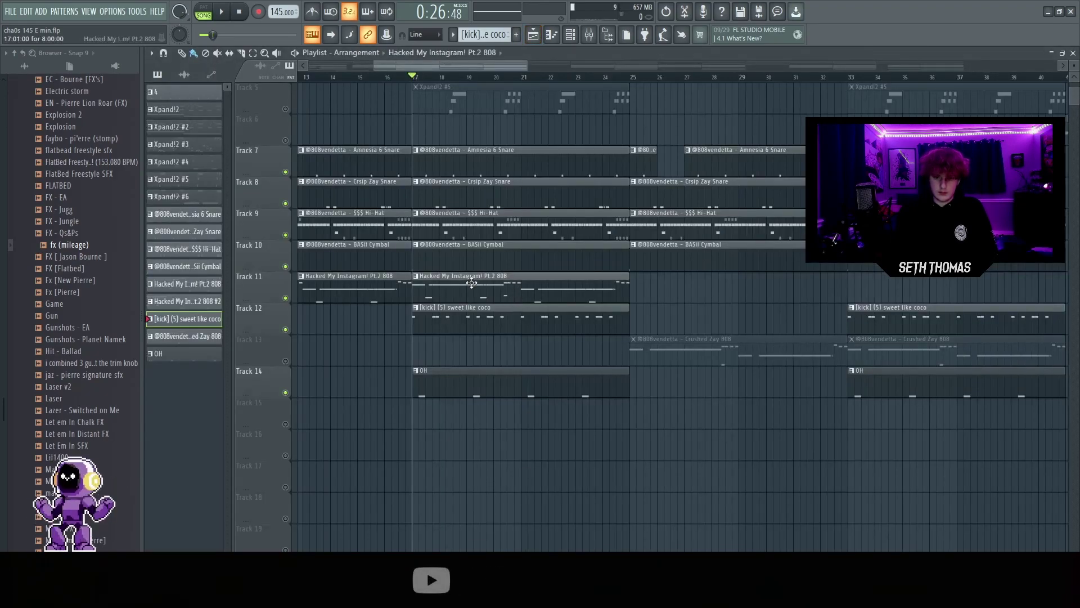
Compare the 808's notes with the kick's, tracing the paired kick hits at the ends of bars 1, 3, 5 and 7
double_click(321, 262)
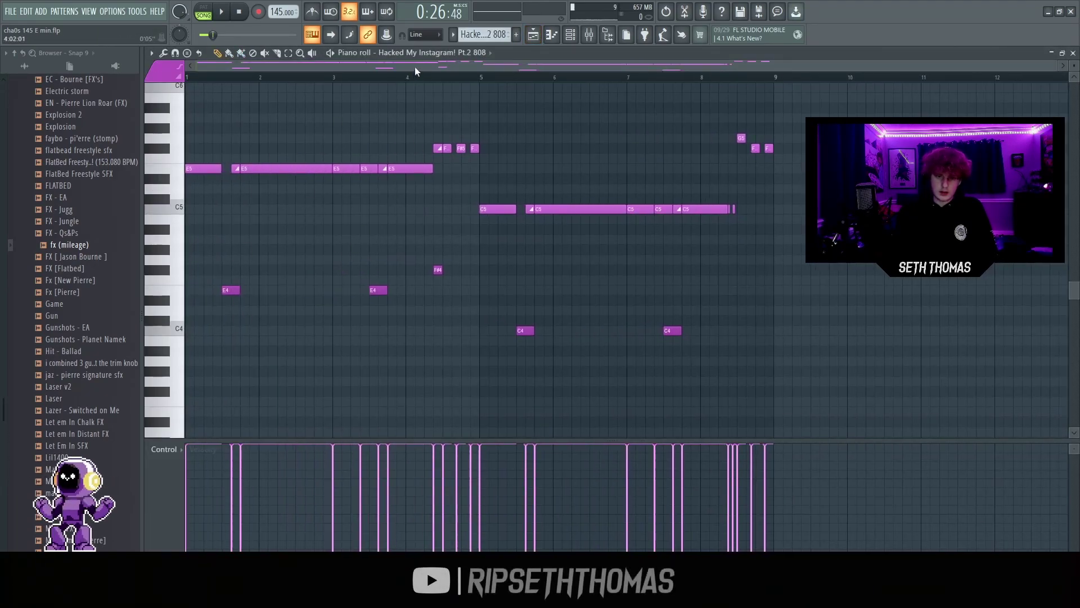
click(539, 37)
double_click(343, 284)
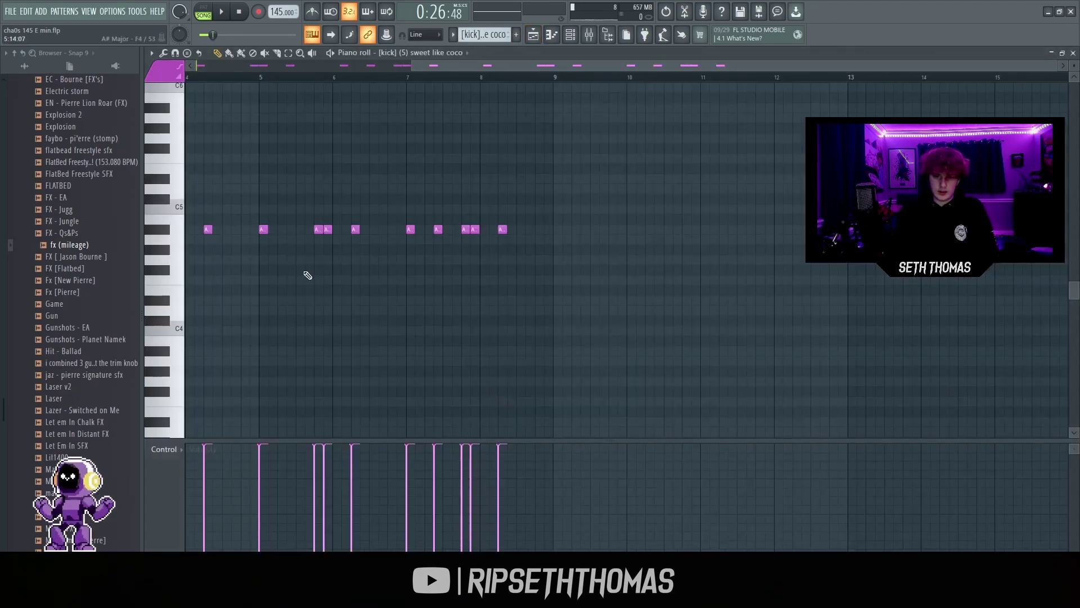
drag(233, 252, 267, 212)
drag(386, 252, 415, 209)
drag(534, 250, 562, 212)
drag(680, 267, 693, 190)
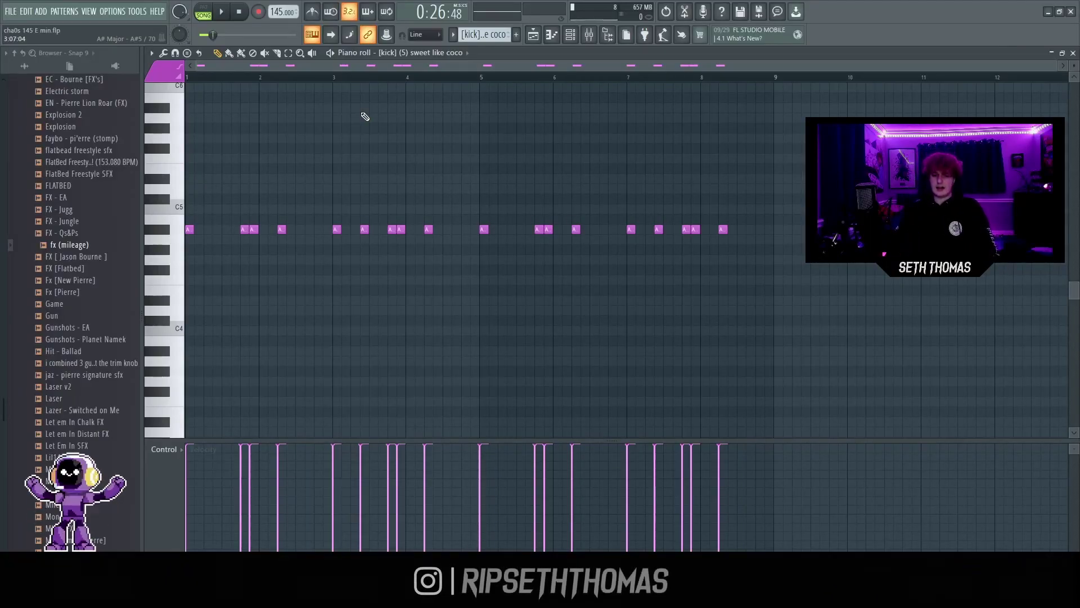
Return to the playlist and play the drums, Hacked My Instagram! Pt.2 808 and kick together from bar 17
click(534, 35)
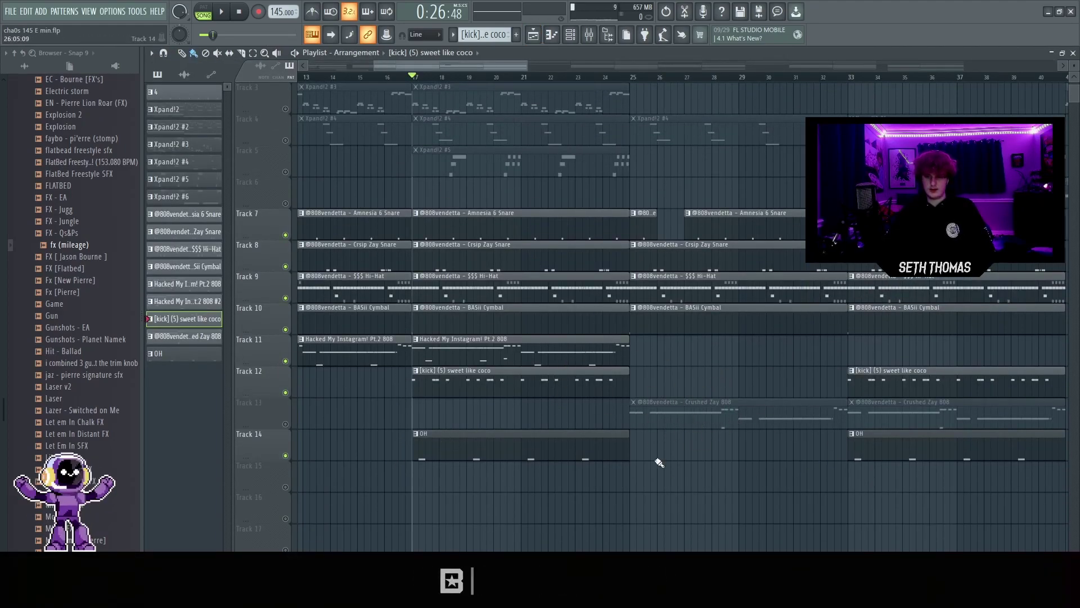
key(space)
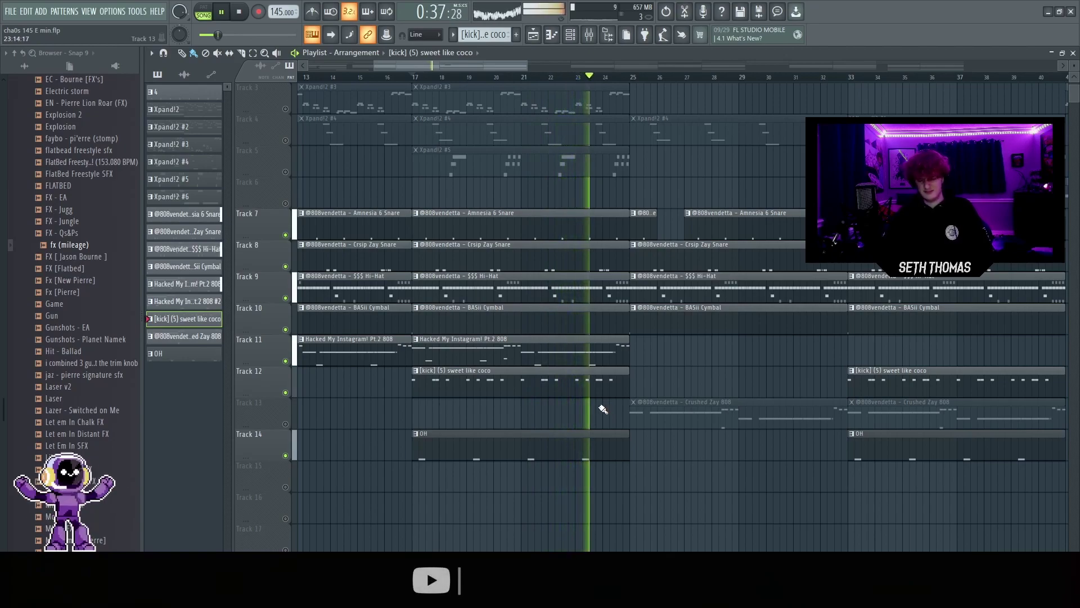
key(space)
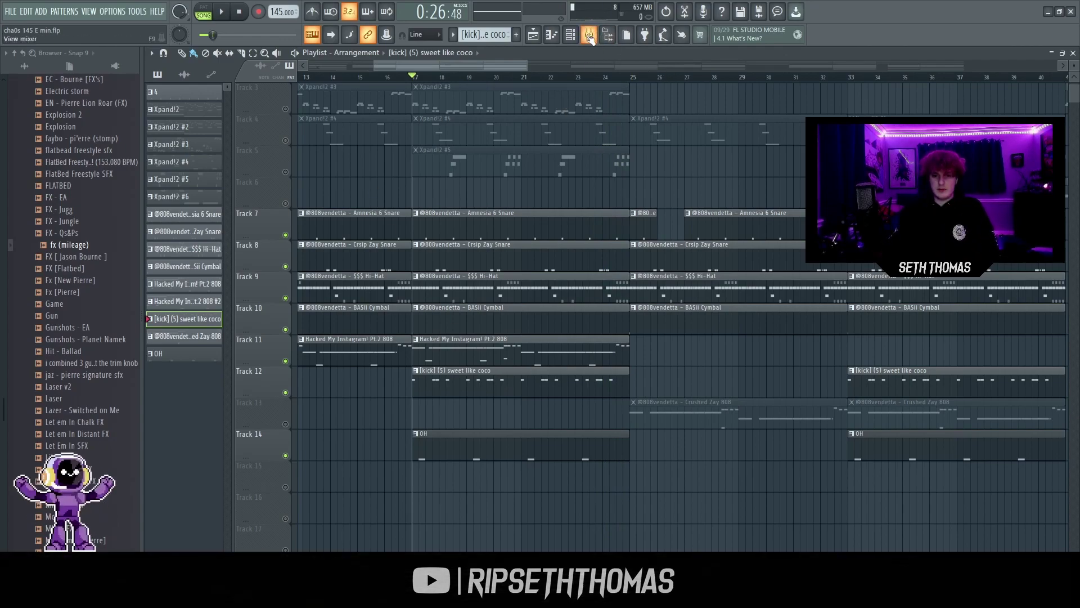
Solo the kick's mixer channel, raise its fader to about 46% (-13.9 dB), unsolo it, play the mix and return to the playlist
key(F9)
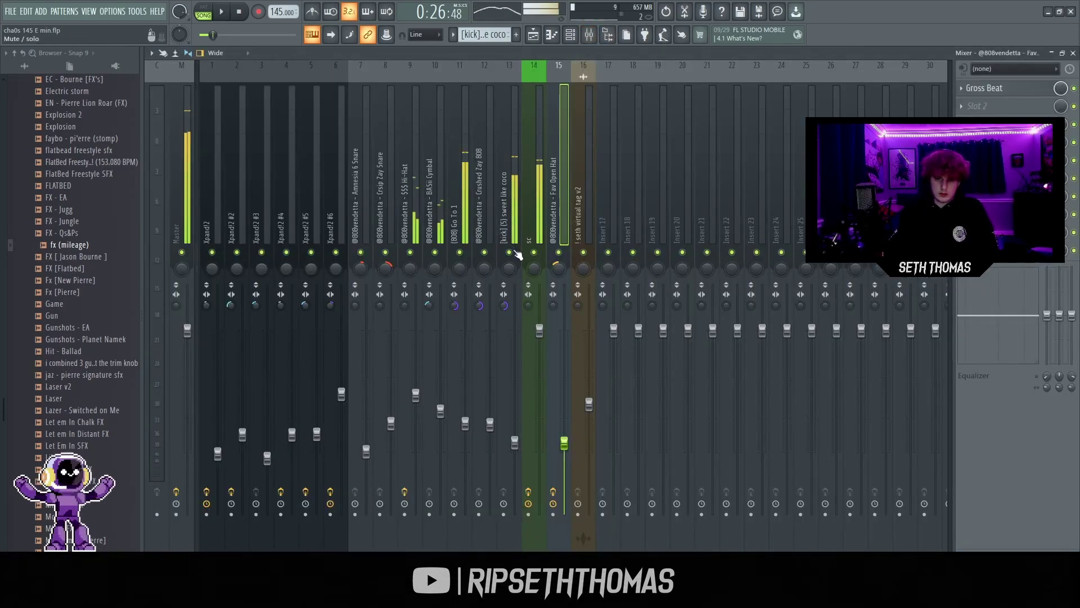
right_click(509, 253)
key(space)
drag(517, 447, 518, 431)
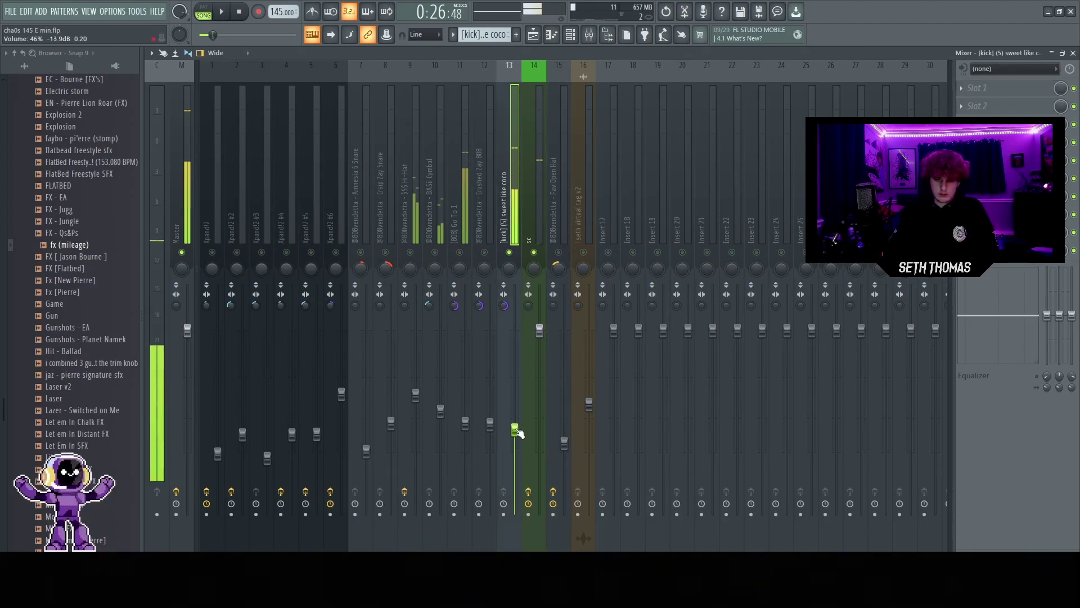
right_click(509, 252)
key(space)
click(533, 35)
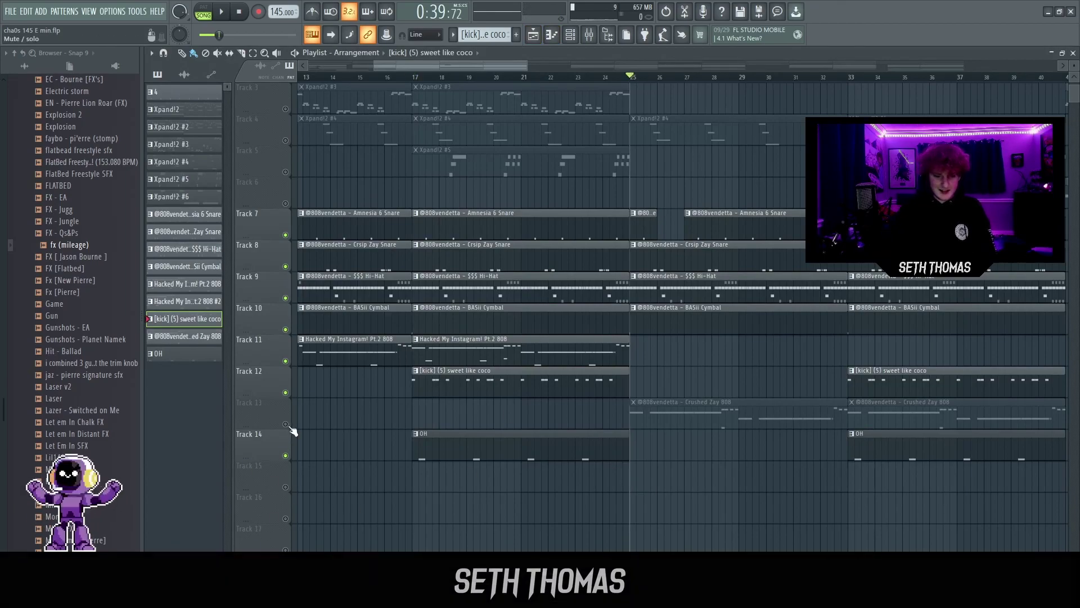
Unmute track 13 in the playlist and bring its Crushed Zay 808 clips at bar 25 into view
click(286, 425)
scroll(464, 435, down, 4)
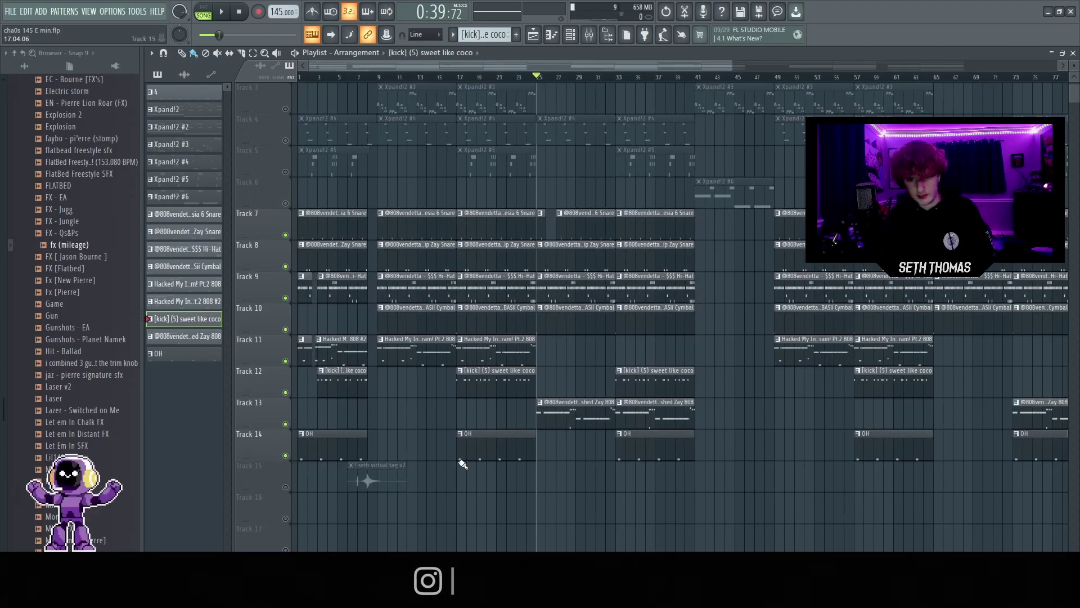
scroll(568, 388, up, 3)
scroll(561, 401, up, 2)
scroll(436, 410, down, 4)
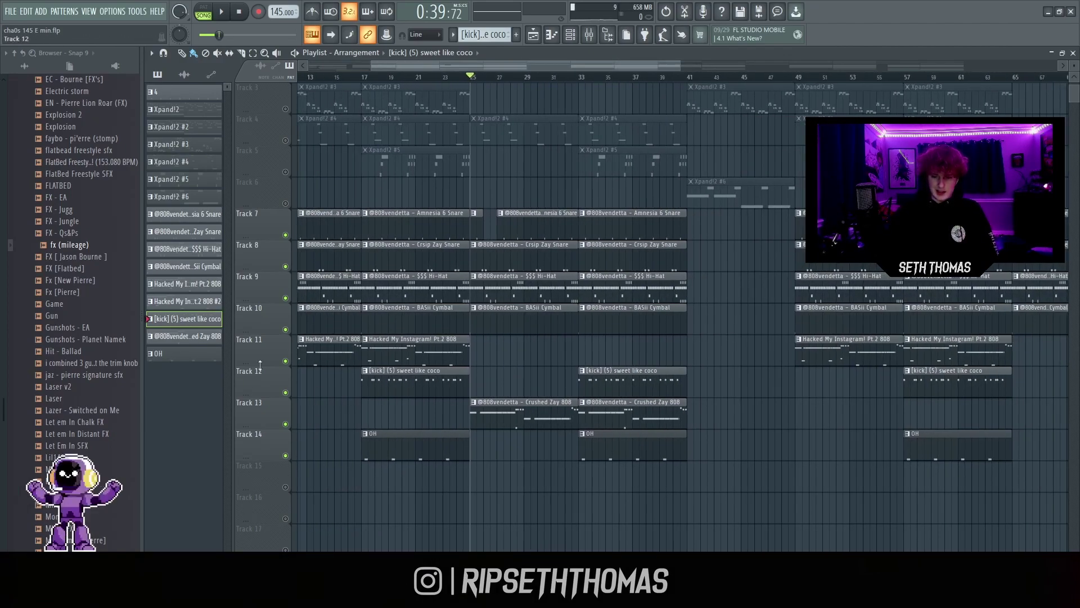
double_click(490, 418)
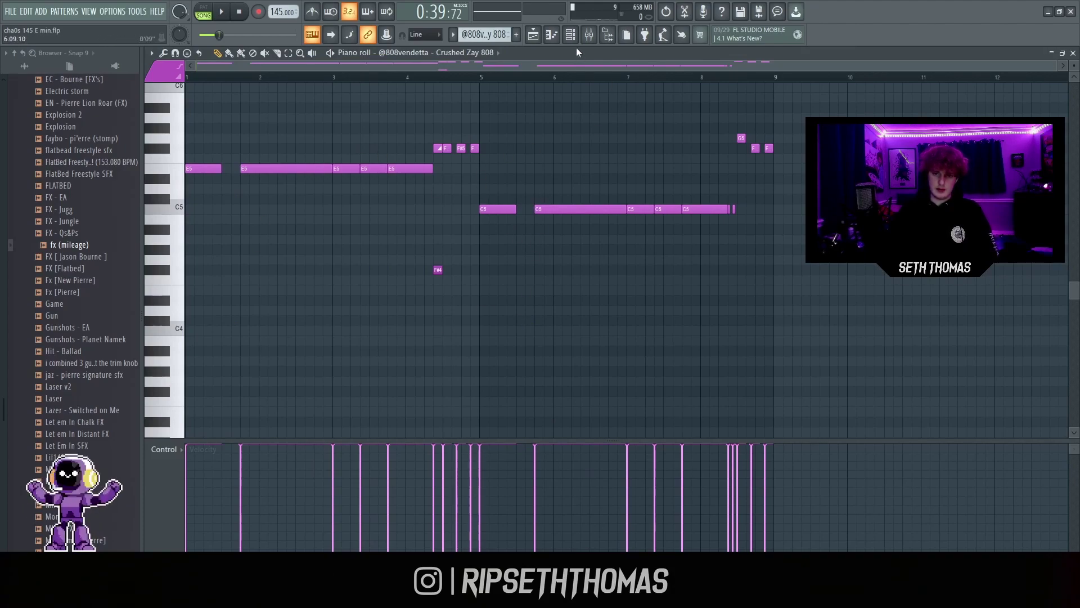
key(F5)
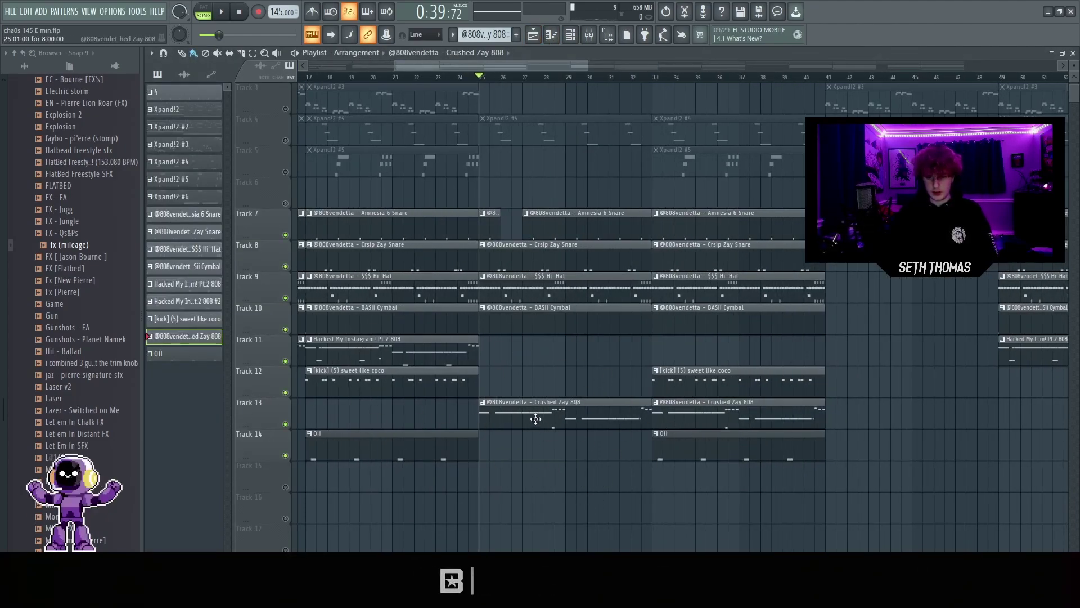
double_click(535, 418)
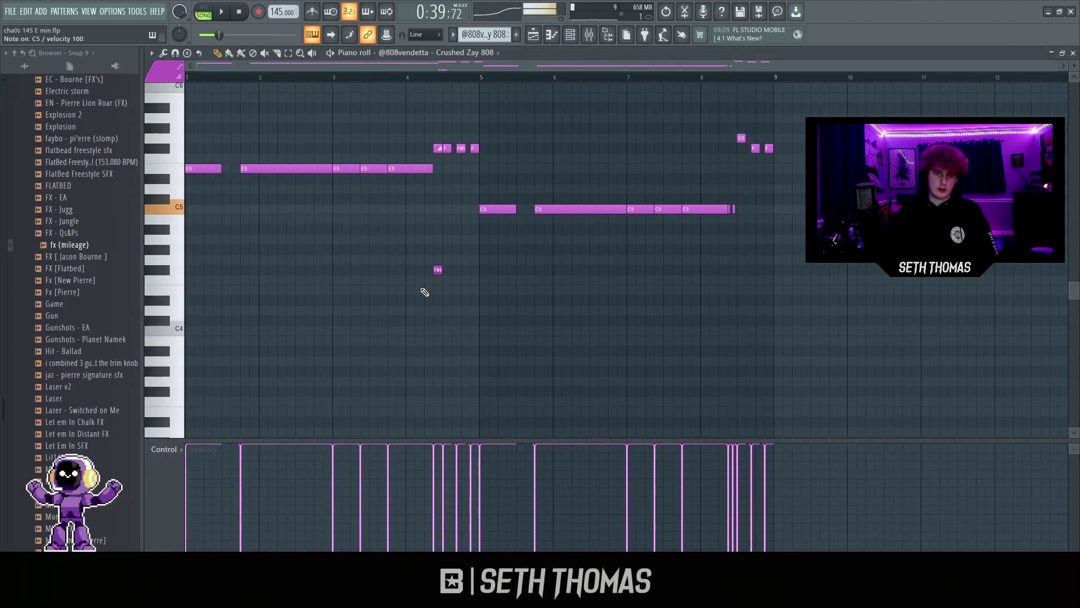
click(533, 35)
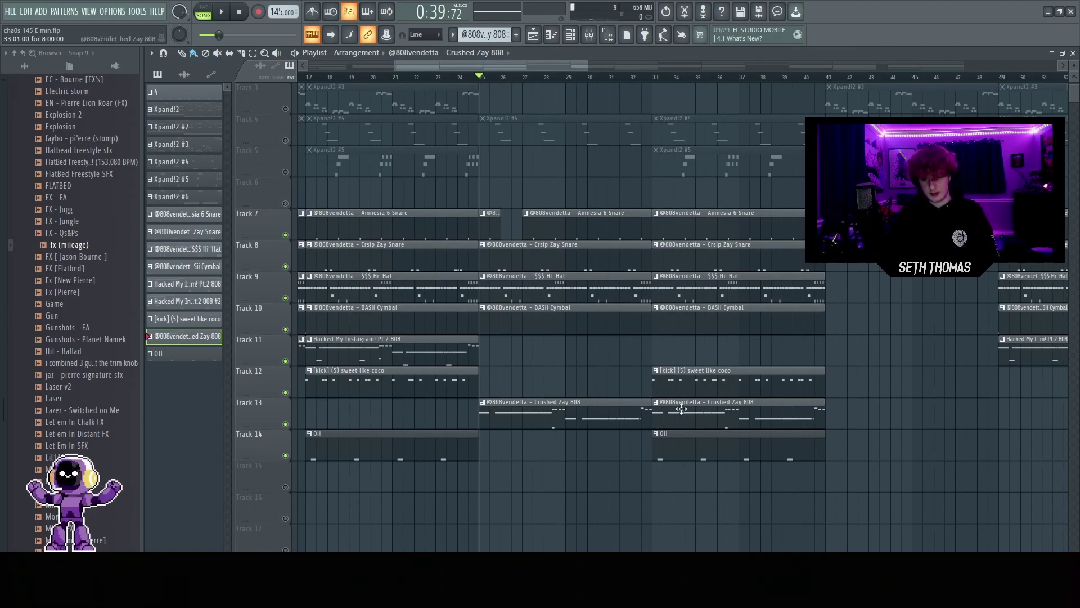
Play the Crushed Zay 808 section with the drums from bar 25, and again from about bar 28
key(space)
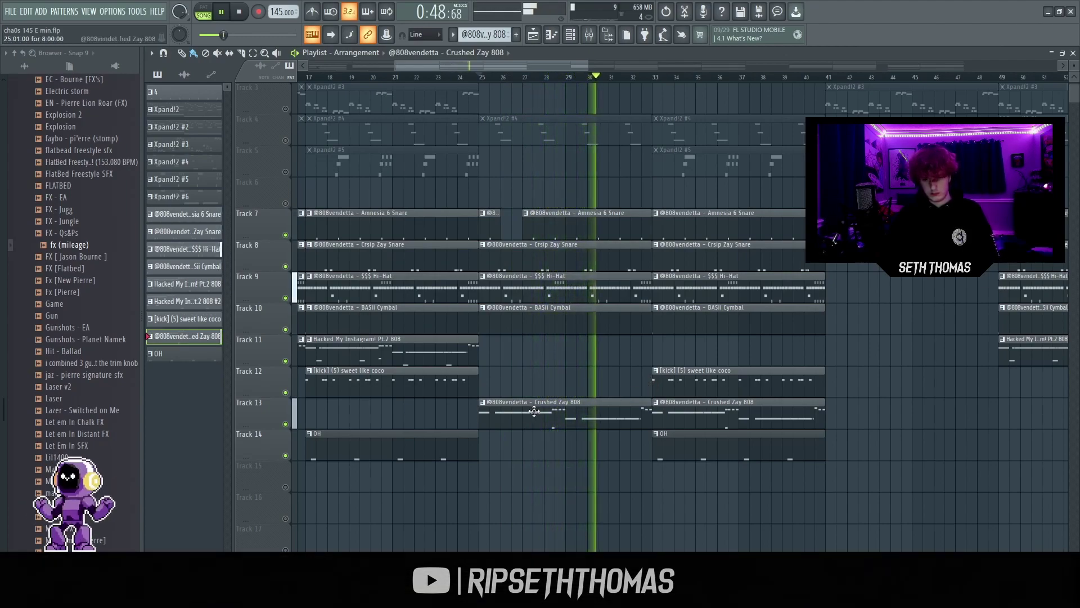
key(space)
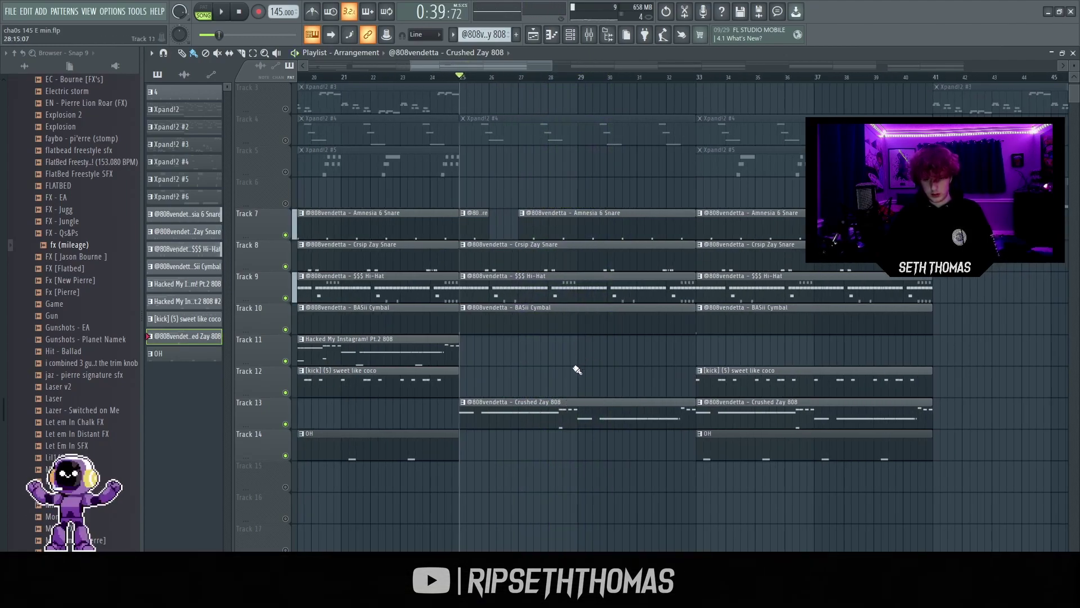
scroll(559, 378, up, 4)
scroll(558, 378, up, 2)
click(568, 78)
key(space)
key(space)
scroll(619, 396, down, 1)
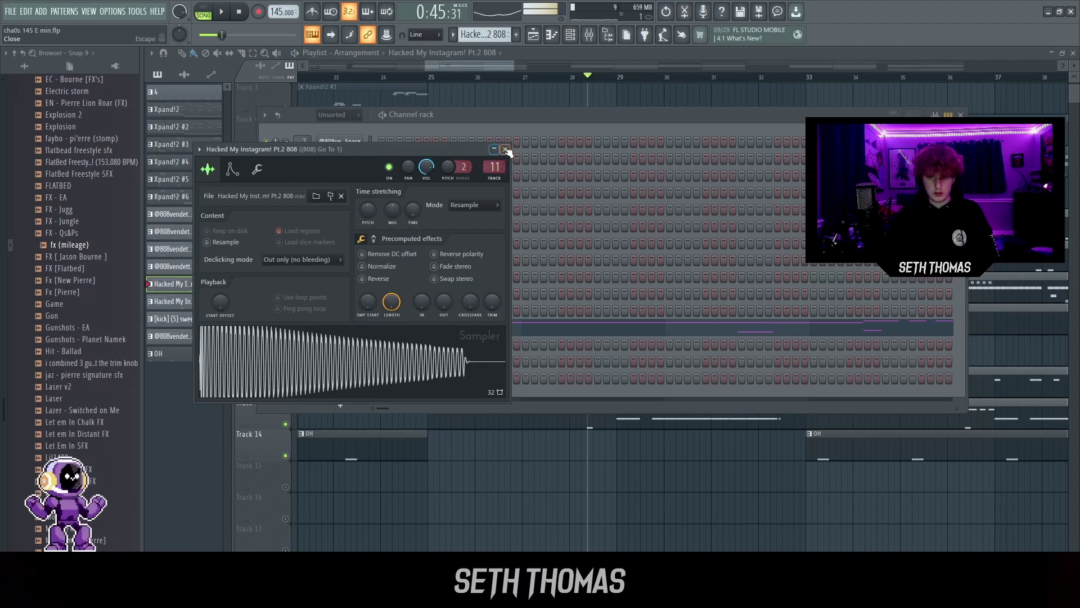
Replace the Hacked My Instagram! Pt.2 808 sampler with the Crushed Zay 808's, open its sample in the pitch corrector and set Center to 0%
click(505, 149)
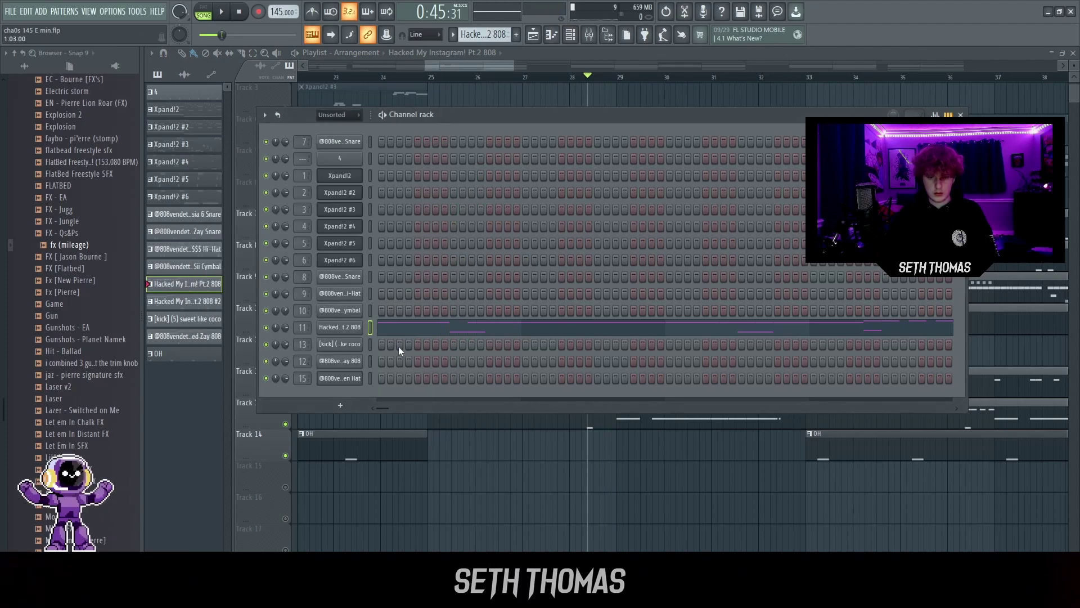
click(339, 362)
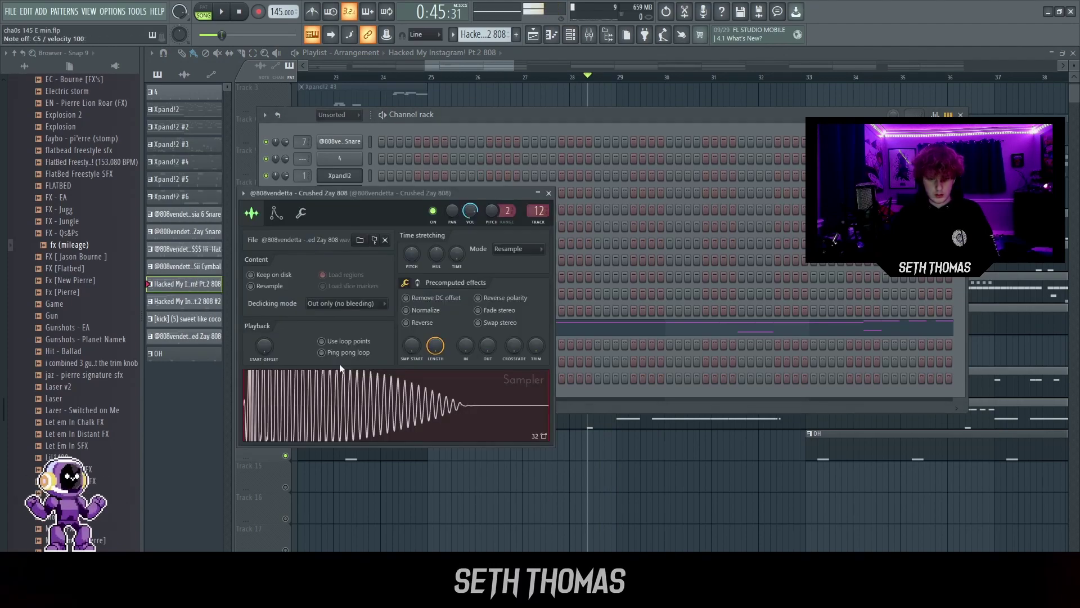
right_click(341, 393)
click(389, 454)
drag(512, 163, 509, 197)
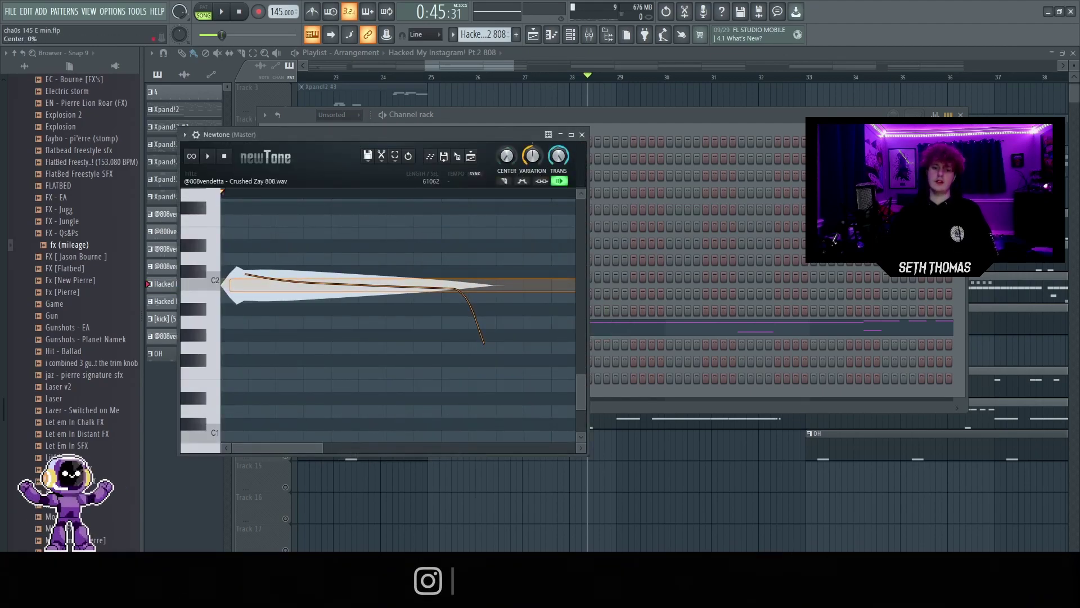
Open the Crushed Zay 808 channel's sampler from the channel rack and send its waveform to the pitch corrector
key(F9)
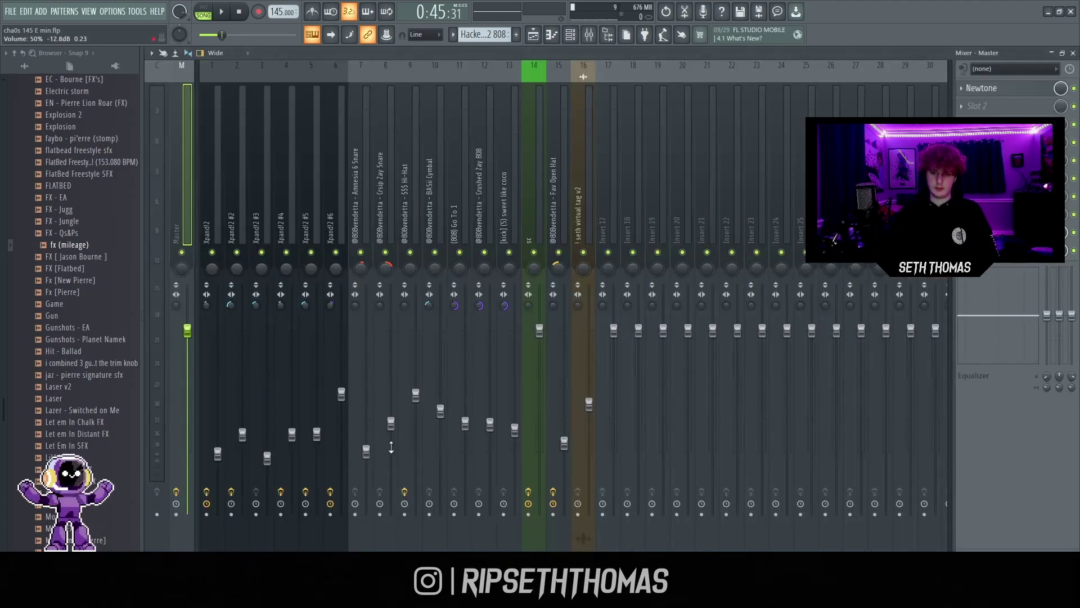
click(587, 35)
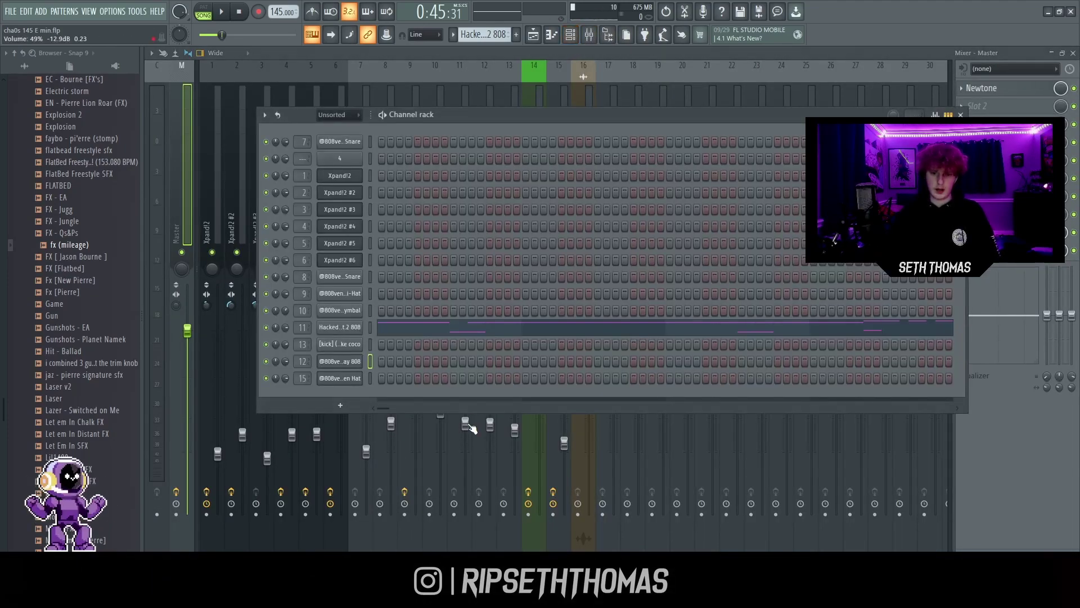
right_click(345, 363)
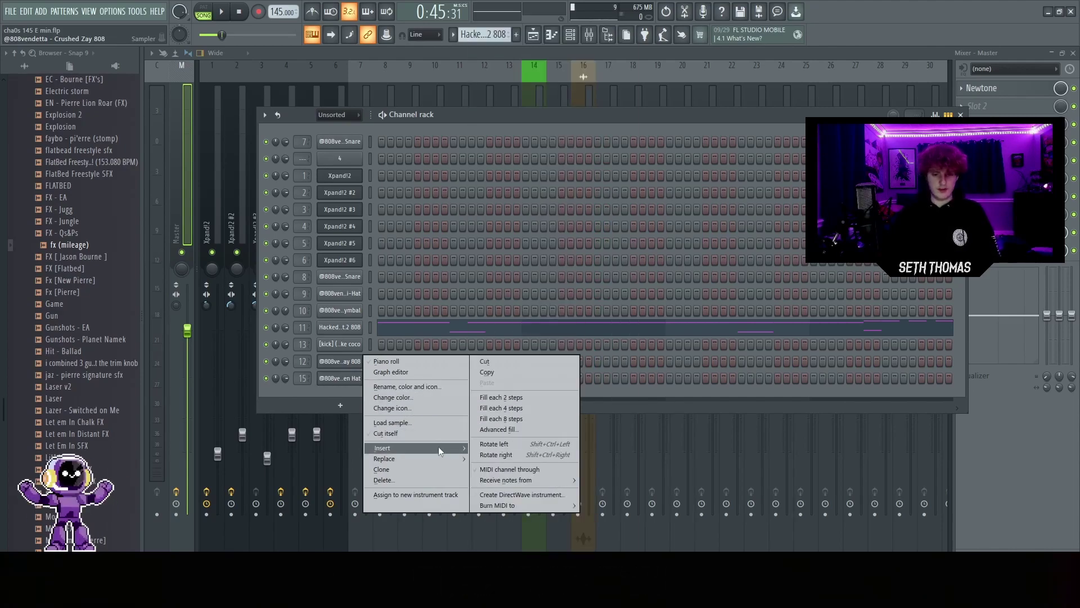
click(353, 363)
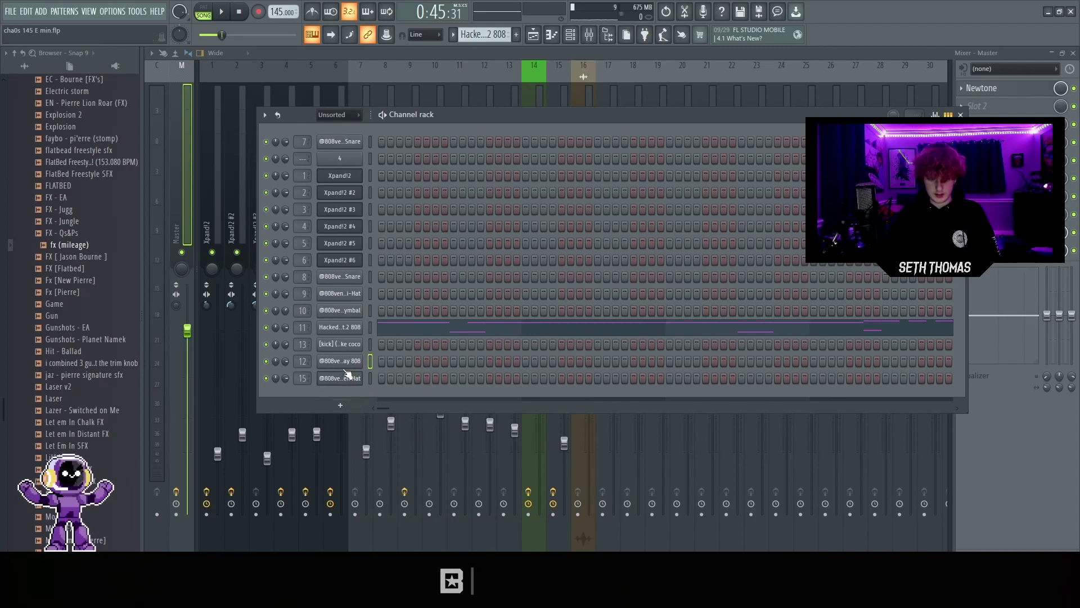
click(346, 363)
right_click(325, 383)
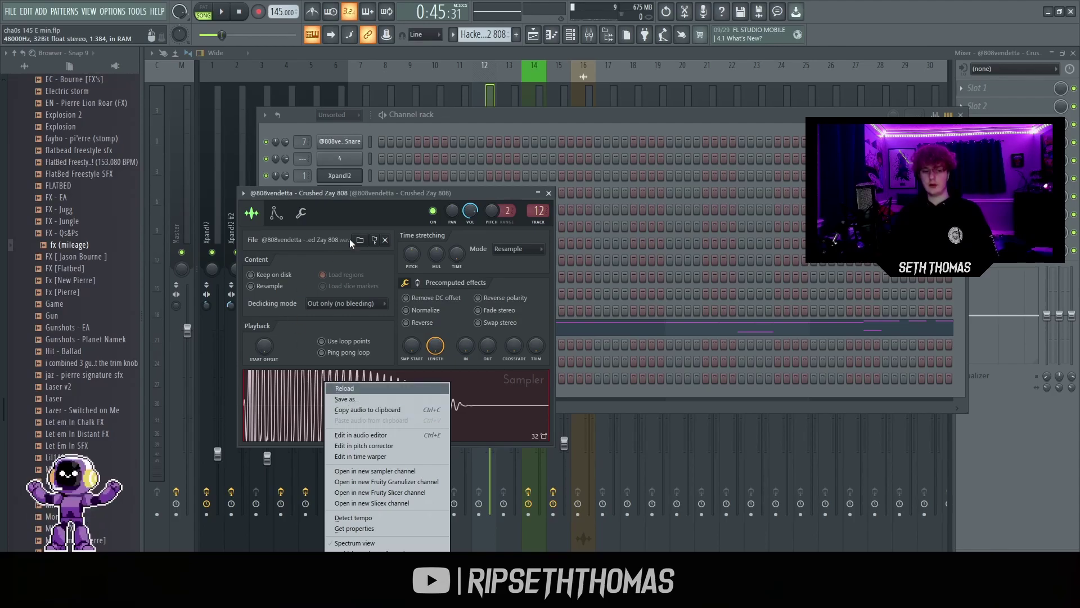
click(471, 401)
right_click(471, 402)
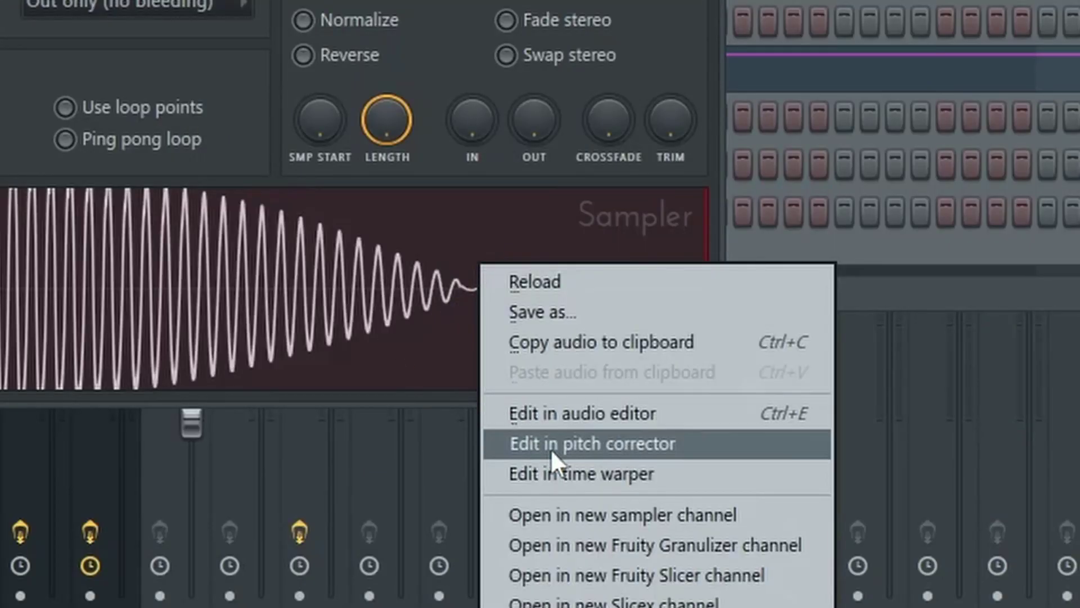
click(494, 461)
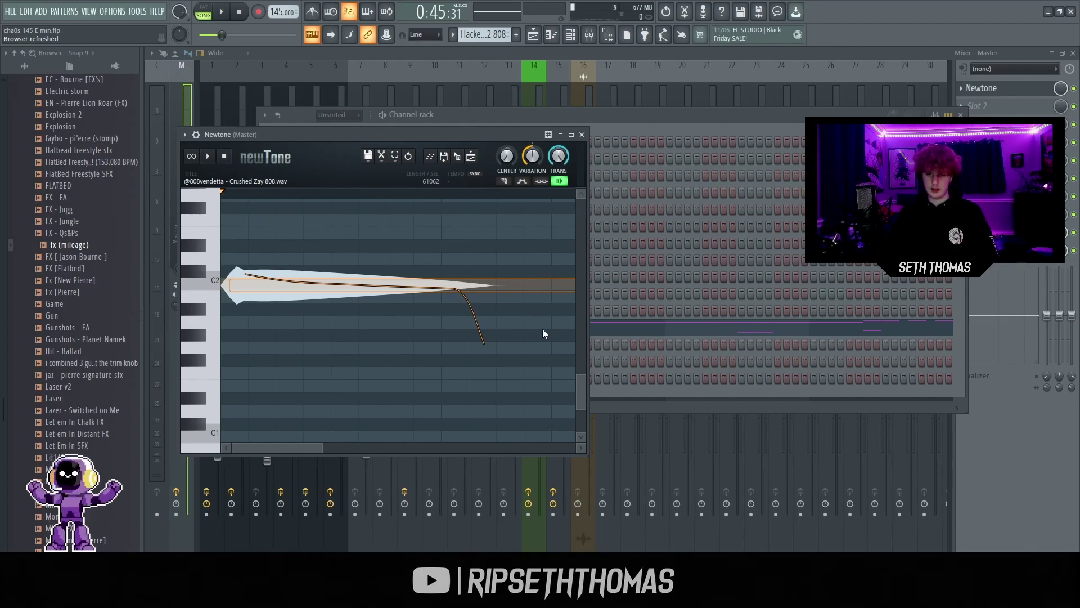
Turn Newtone's Center to maximum for the Crushed Zay 808 sample and carry the corrected audio out of Newtone
scroll(542, 362, down, 3)
scroll(434, 361, up, 2)
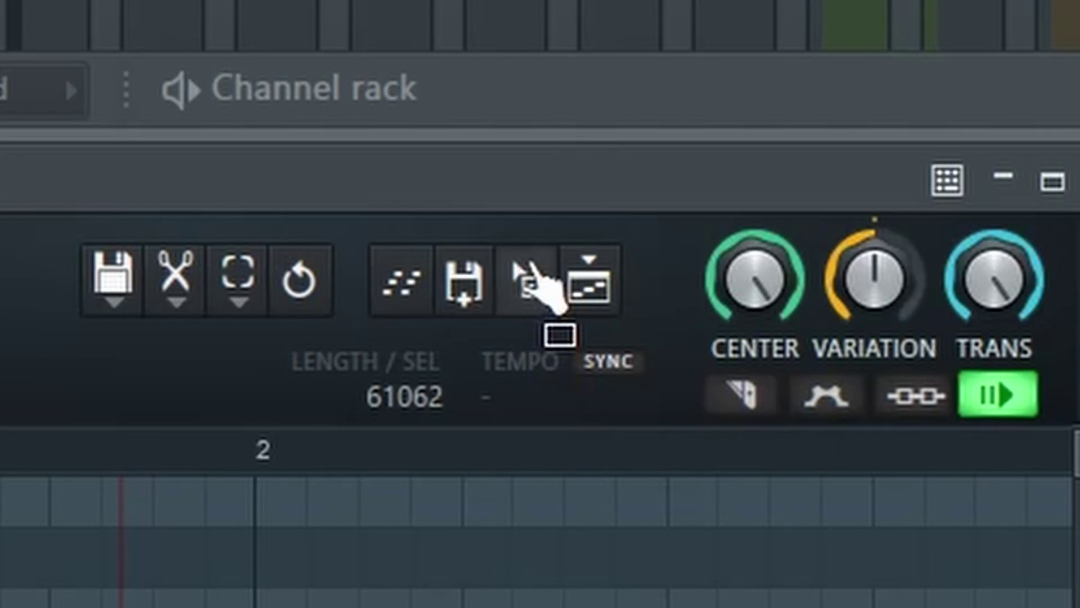
drag(529, 290, 312, 406)
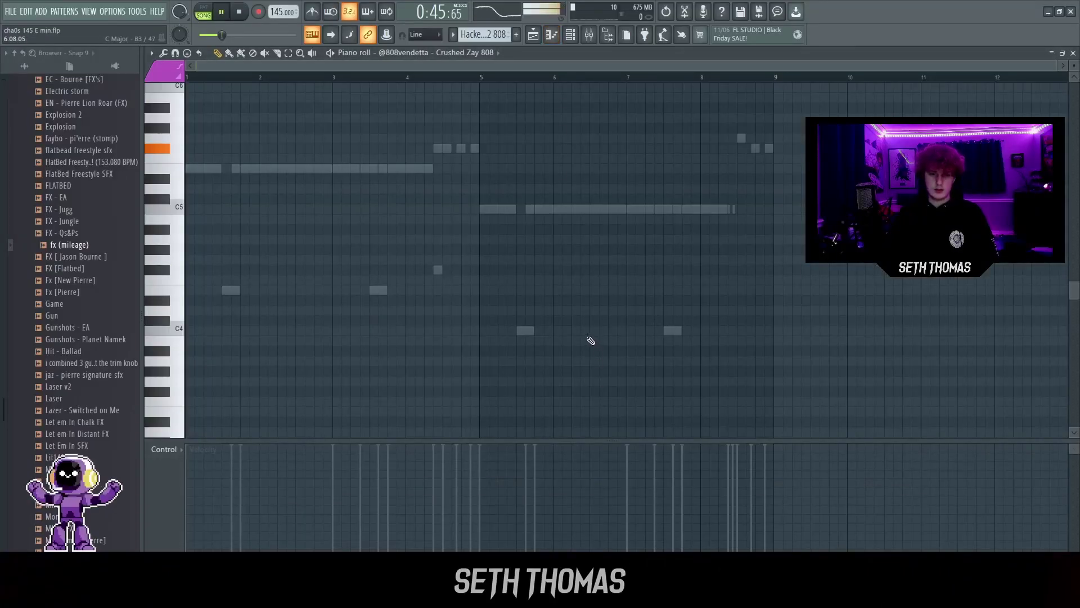
Return to the playlist and survey the placement of the drum, 808, kick and open hat clips across the arrangement
key(F5)
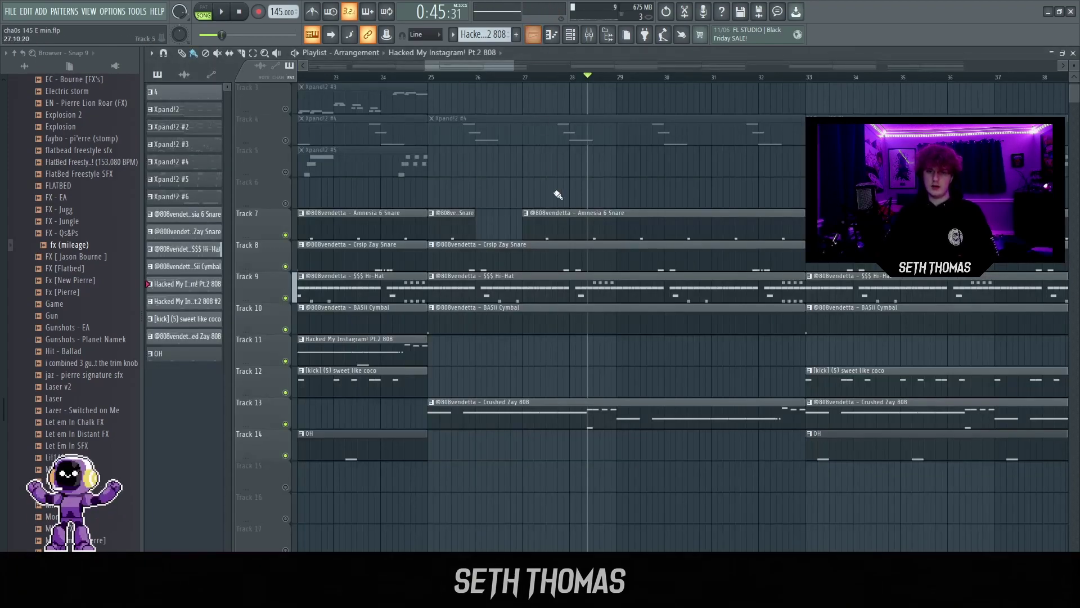
ctrl+scroll(596, 382, down, 4)
scroll(598, 413, down, 3)
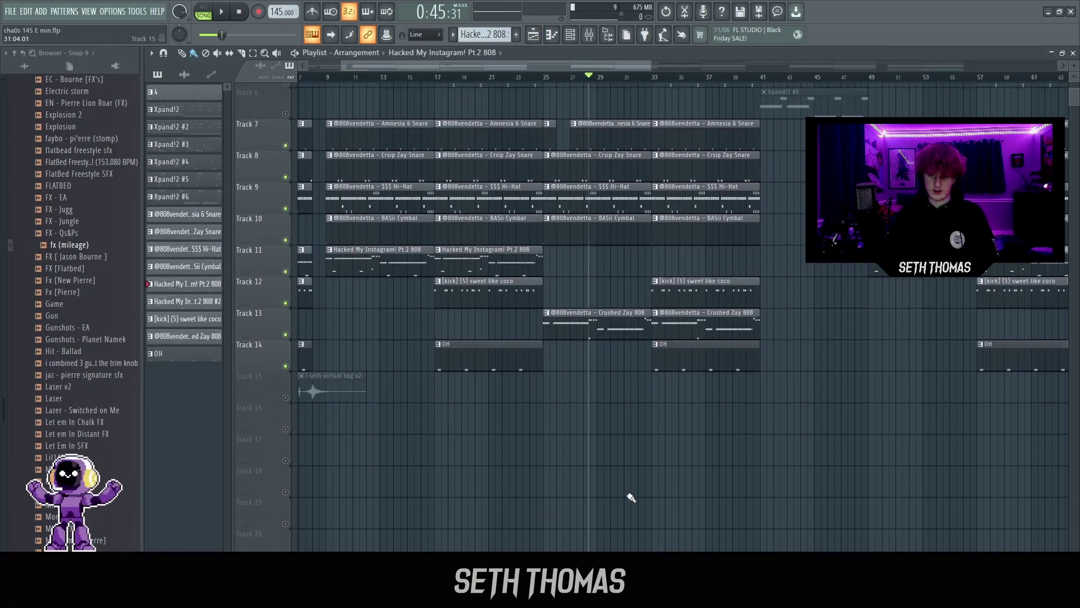
ctrl+scroll(598, 472, up, 2)
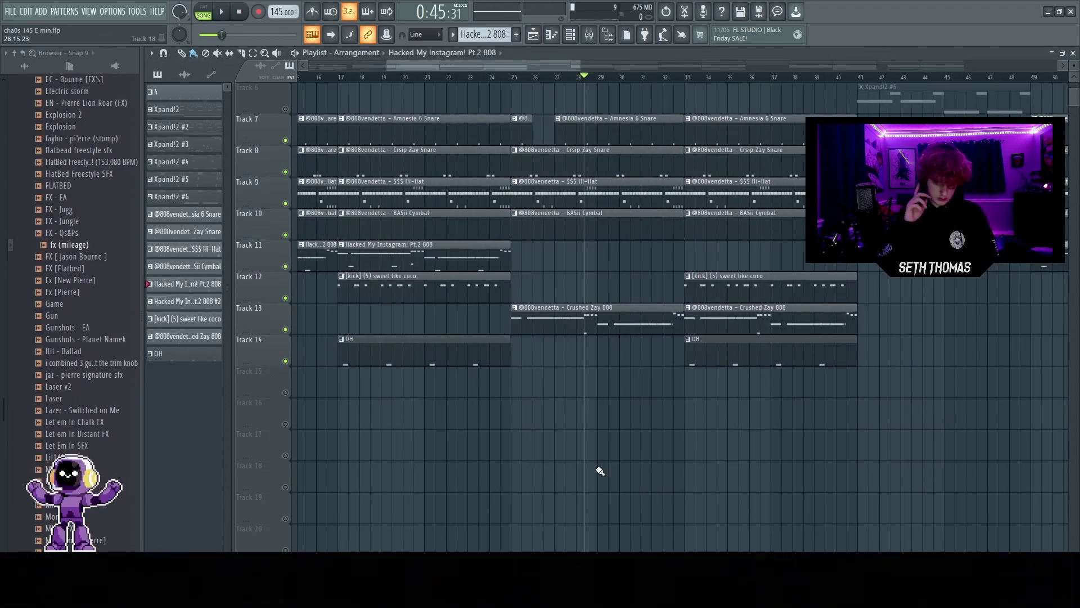
ctrl+scroll(598, 461, up, 4)
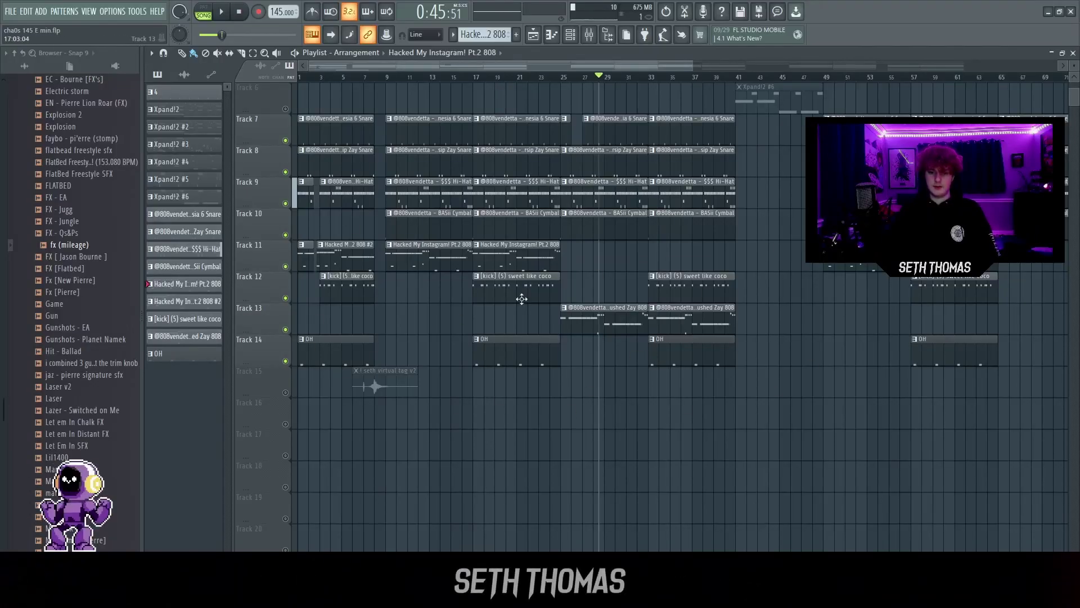
scroll(532, 377, down, 5)
scroll(507, 392, down, 3)
scroll(470, 388, up, 10)
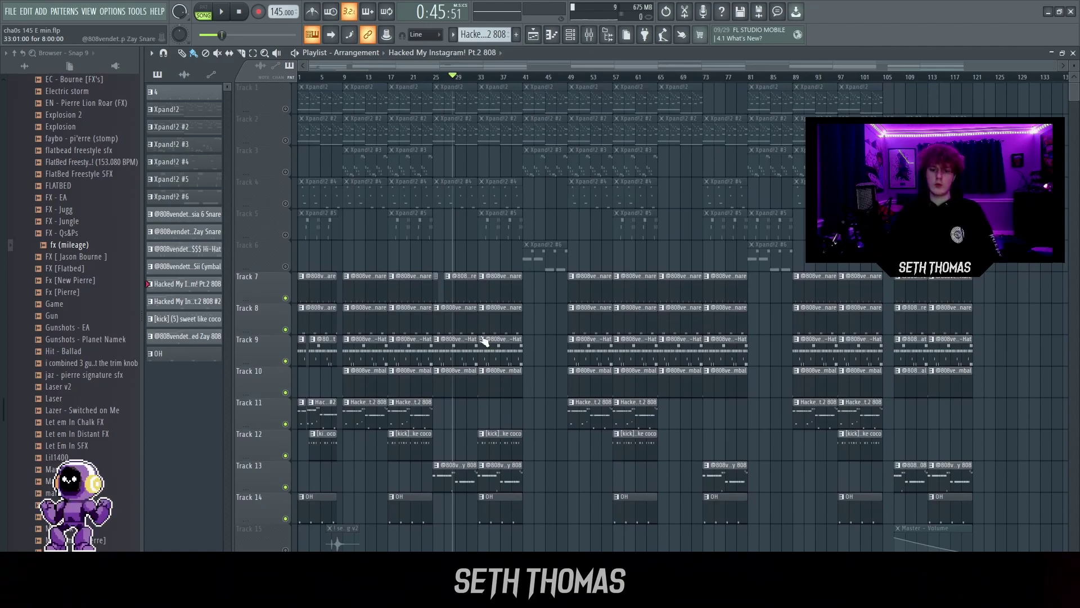
Unmute all remaining playlist tracks, including the Xpand!2 layers and track 15, and return playback to the start of the arrangement
right_click(285, 267)
right_click(286, 268)
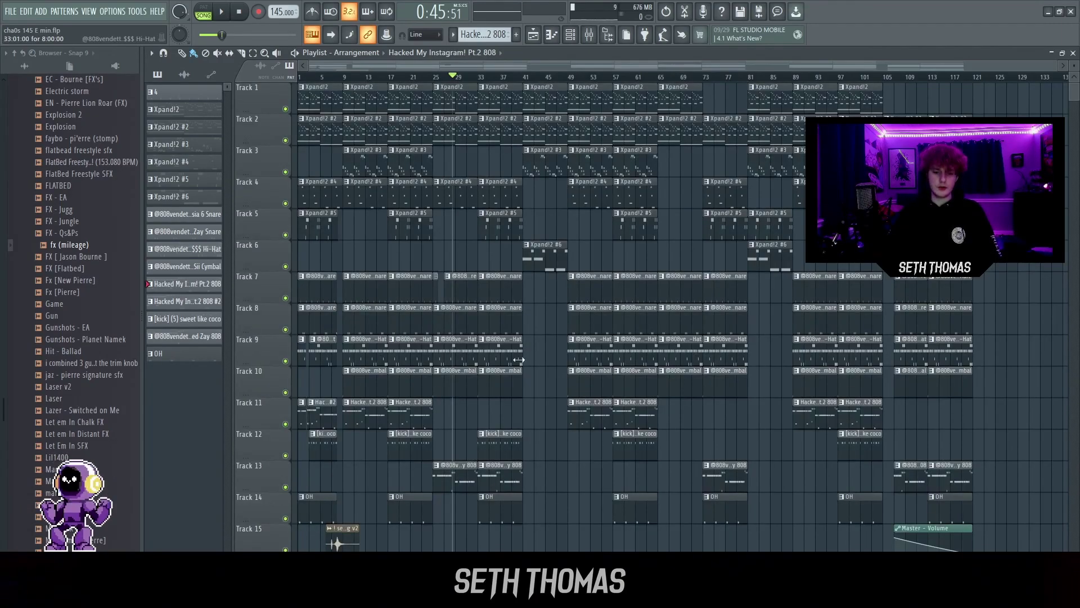
scroll(302, 412, up, 5)
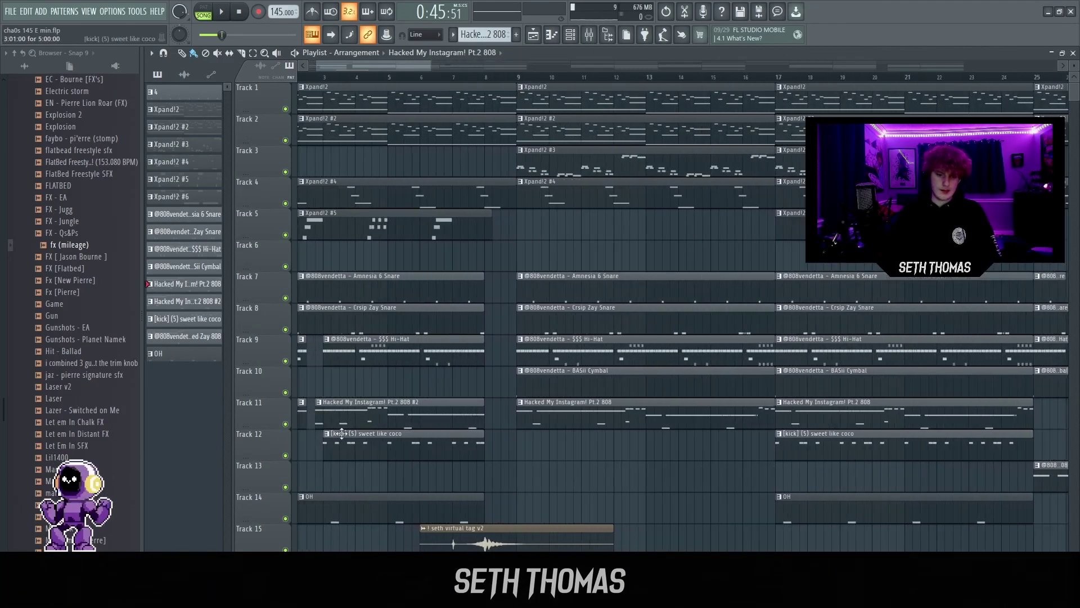
scroll(429, 281, down, 5)
key(space)
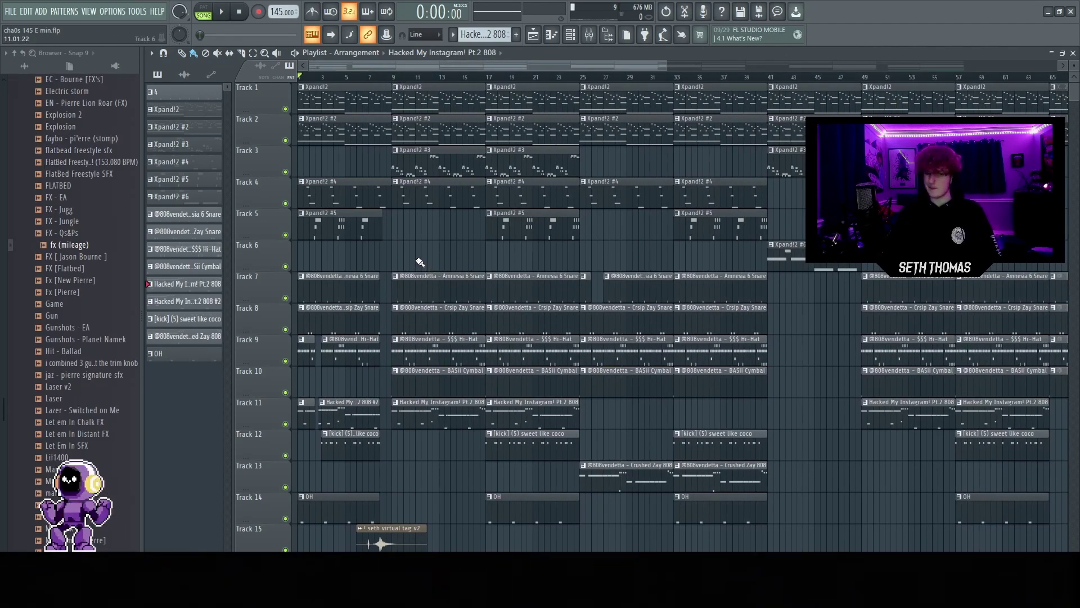
Play the full arrangement from its start to listen to the opening sections, and stop playback
scroll(291, 360, up, 3)
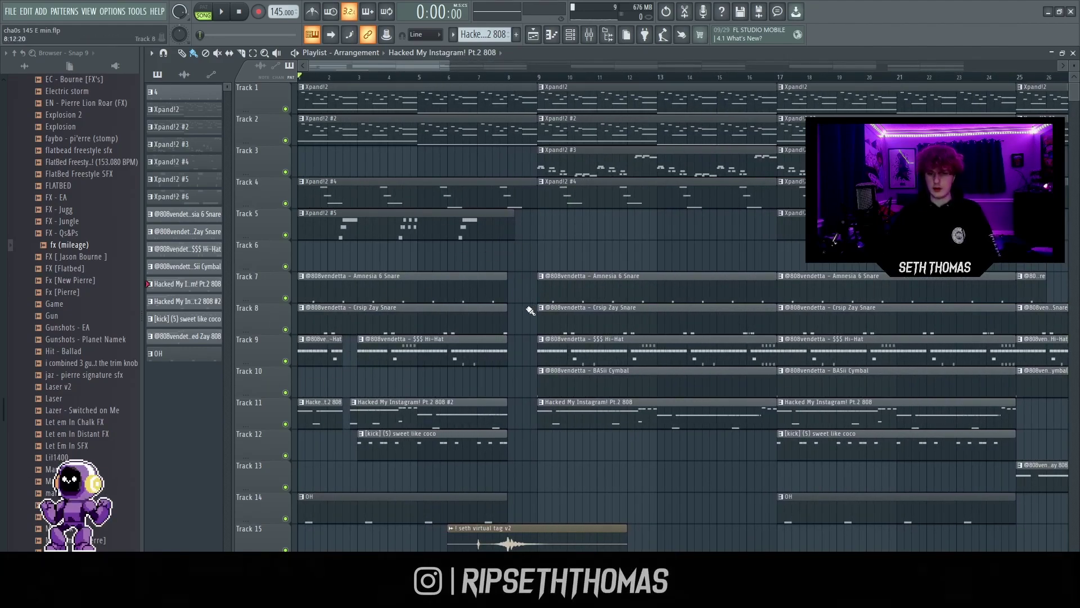
scroll(535, 309, down, 4)
drag(350, 174, 554, 168)
ctrl+click(574, 171)
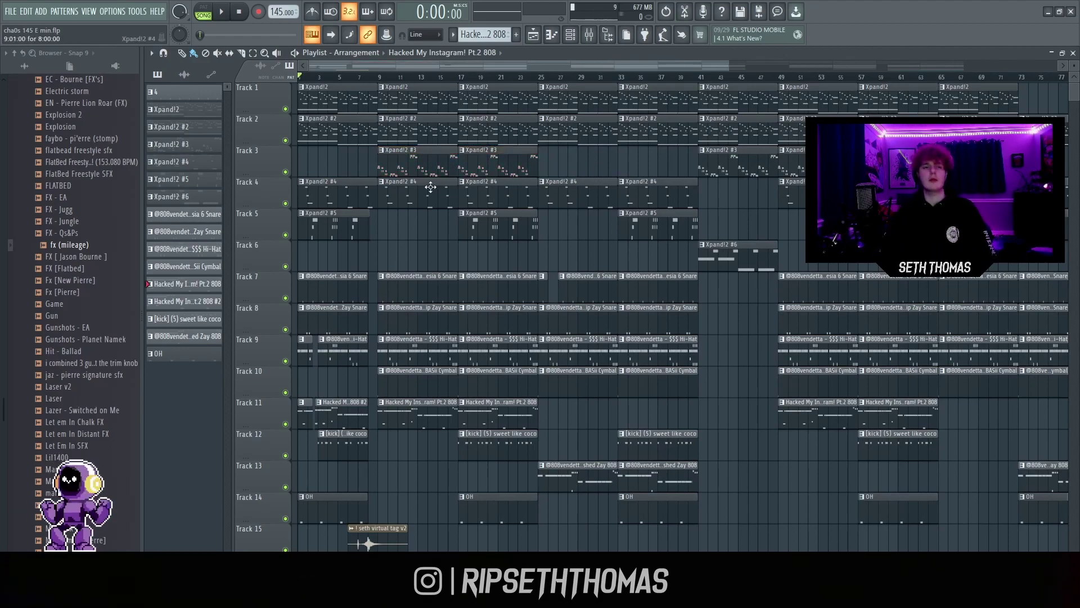
key(space)
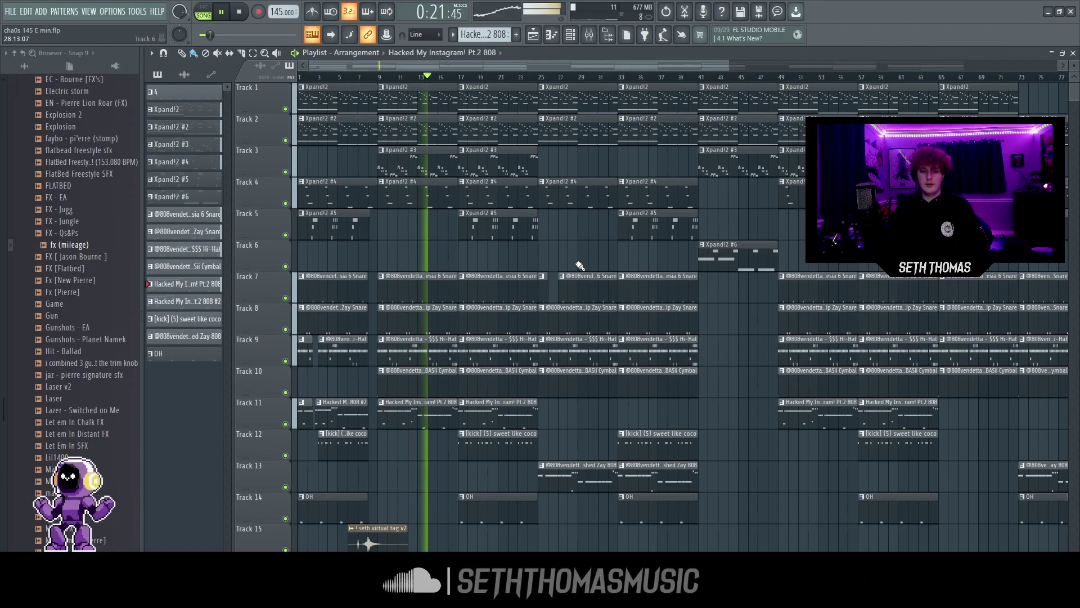
key(space)
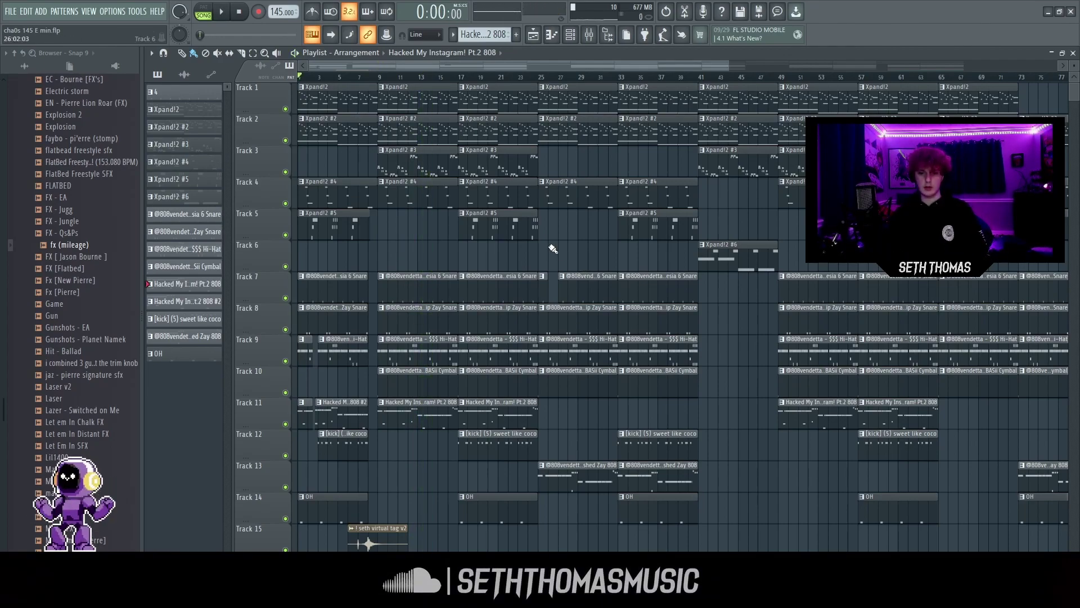
Check the channel rack briefly and return the playback position to the start of the arrangement
click(570, 37)
key(F6)
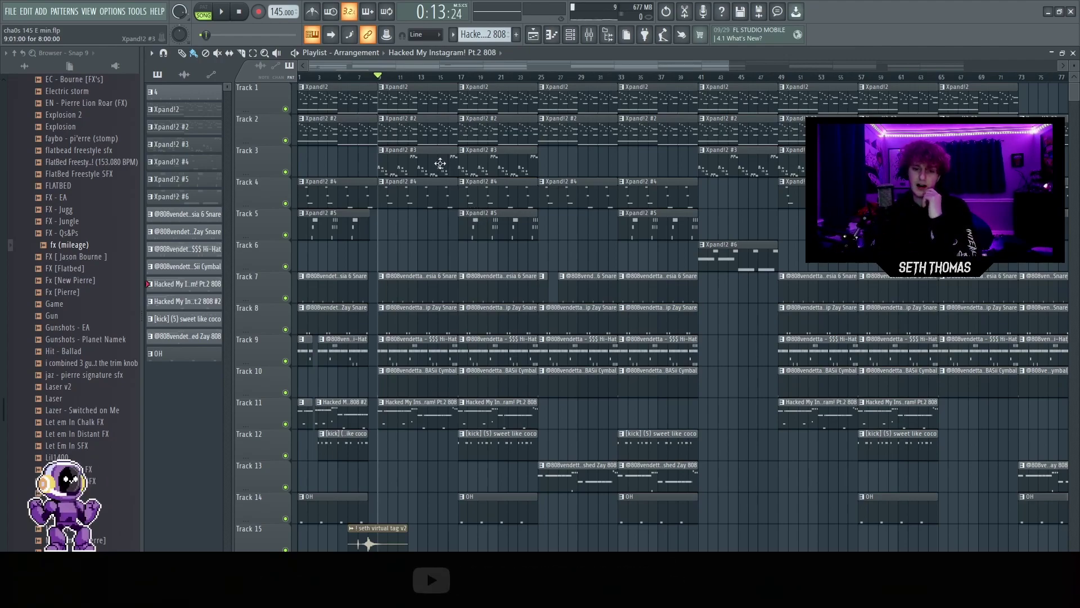
drag(380, 77, 298, 77)
scroll(540, 386, down, 3)
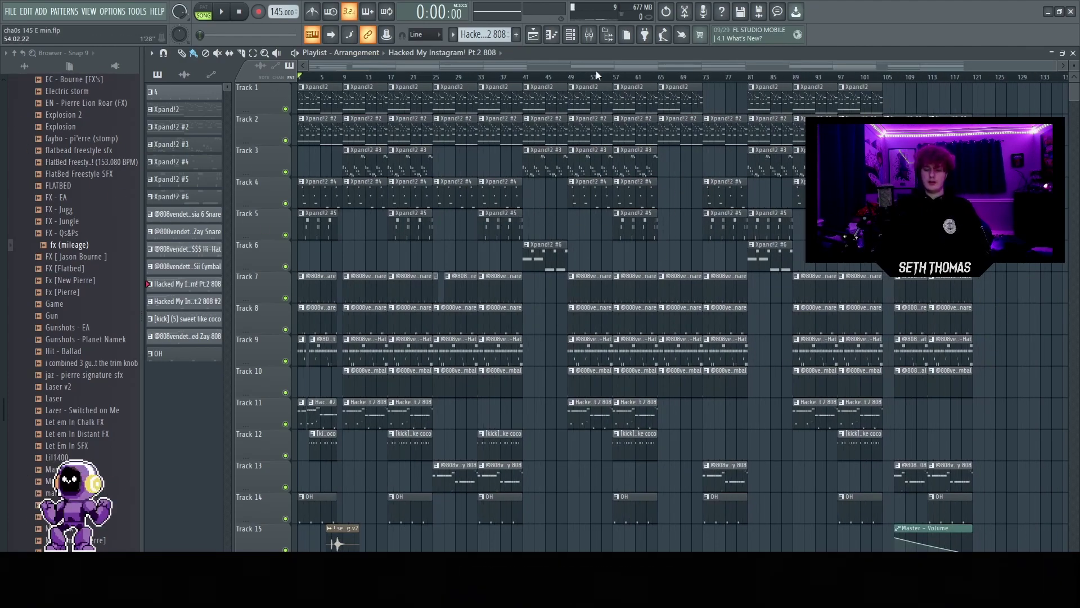
Open the first Xpand!2 channel's instrument from the channel rack and list part A's sound categories in Xpand!2 #7
click(569, 34)
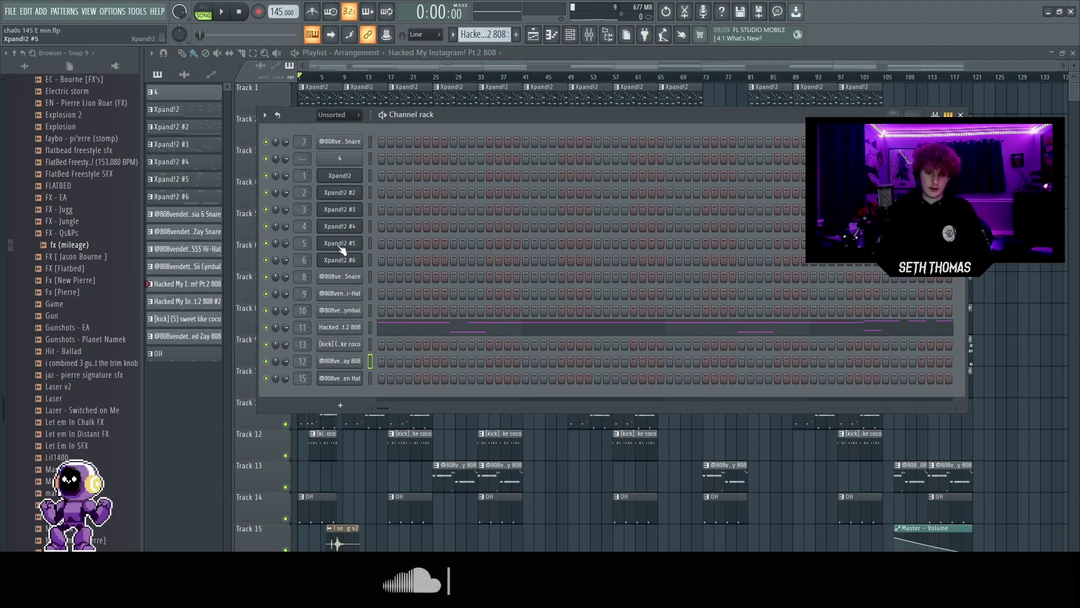
click(338, 179)
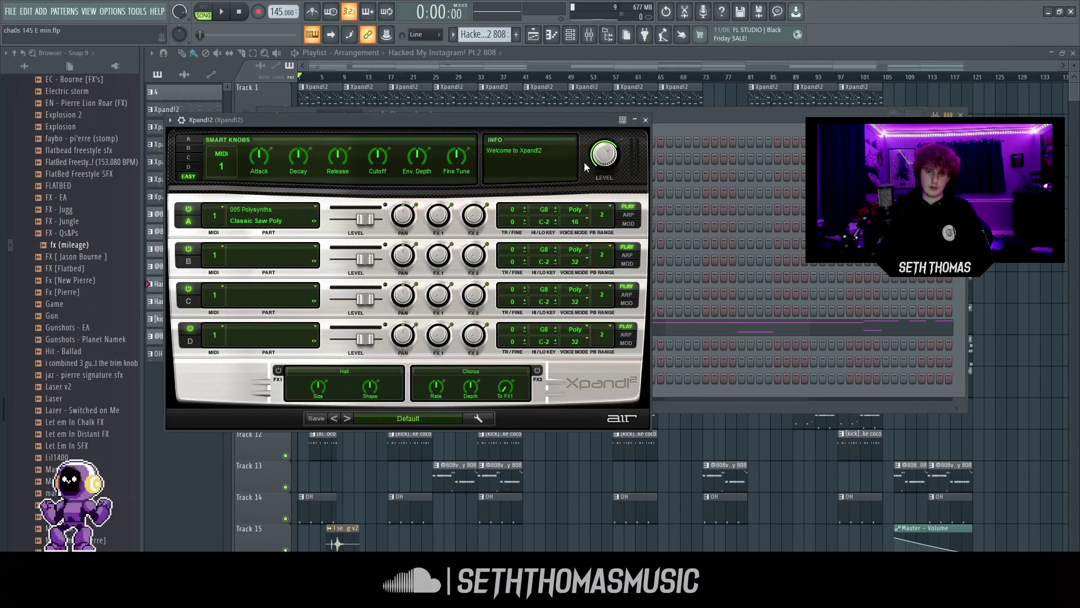
drag(555, 122, 876, 133)
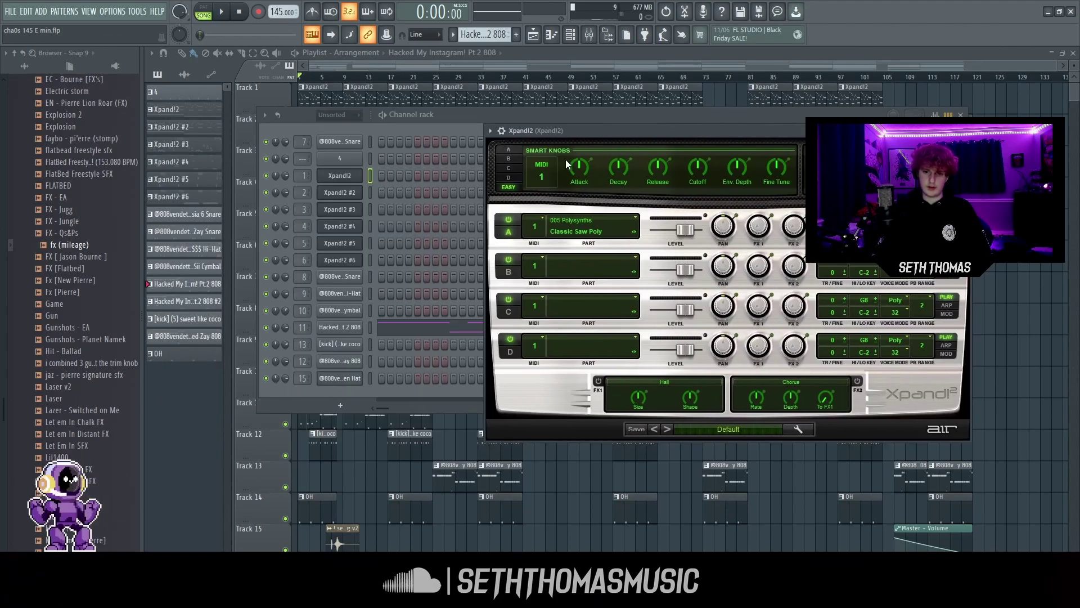
click(578, 222)
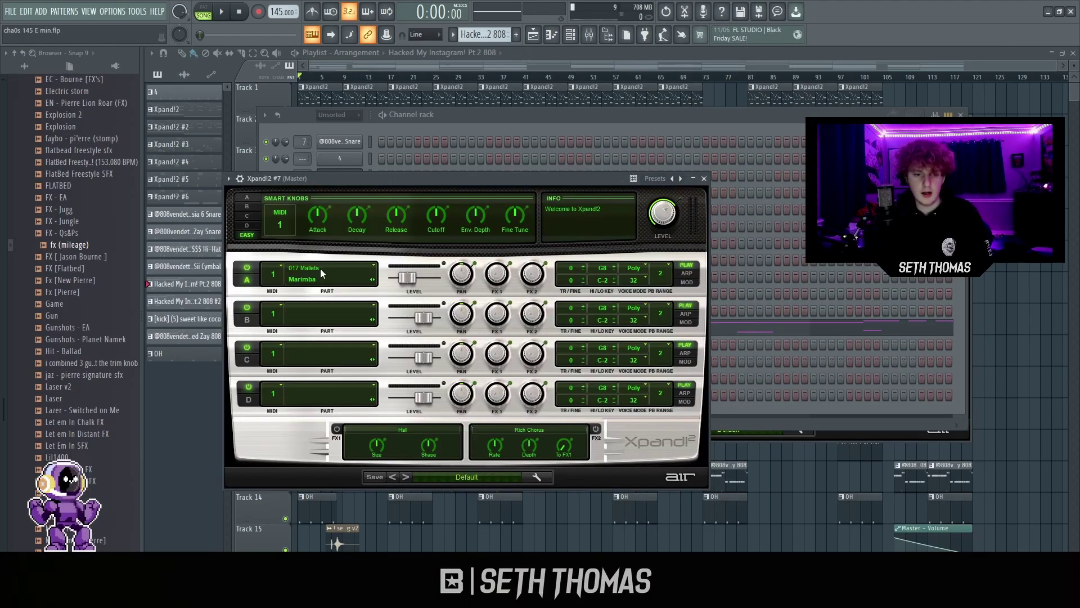
click(320, 268)
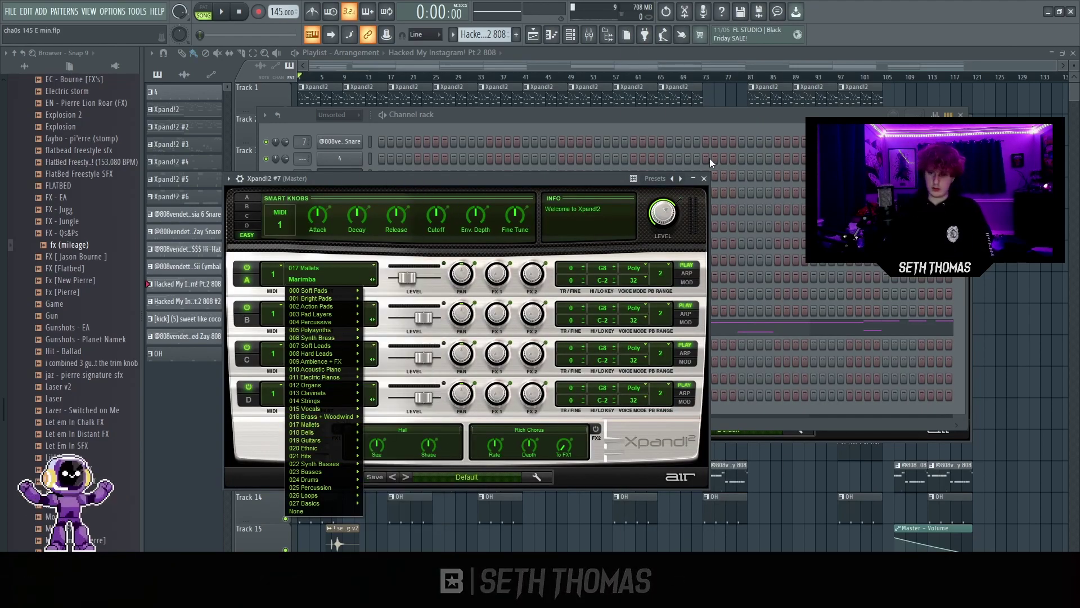
Close the Xpand!2 #7 instrument, delete its channel from the channel rack and return to the playlist
click(705, 180)
right_click(332, 397)
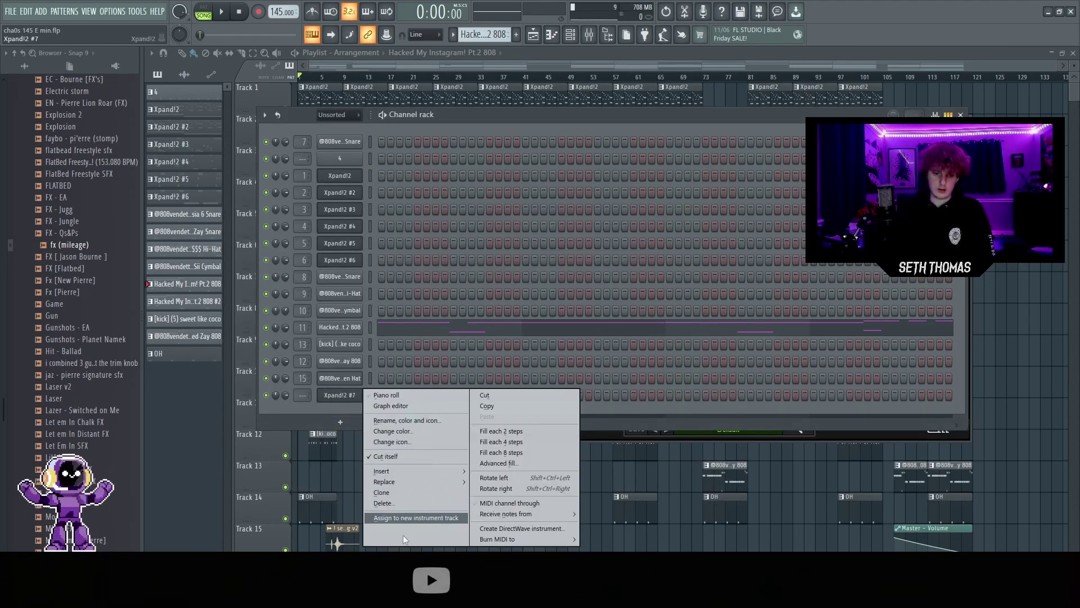
click(399, 504)
key(F5)
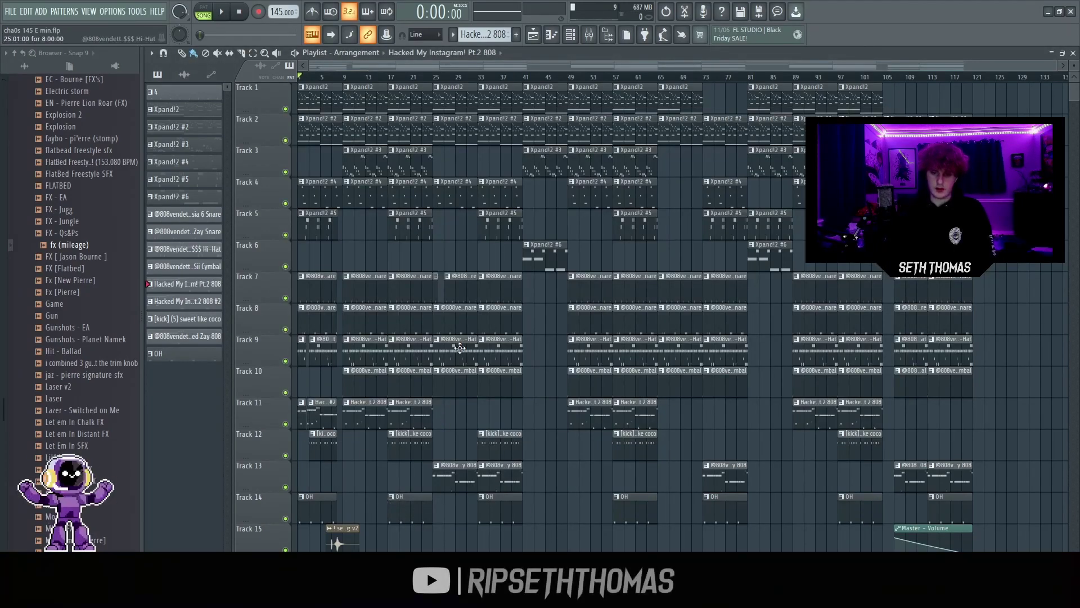